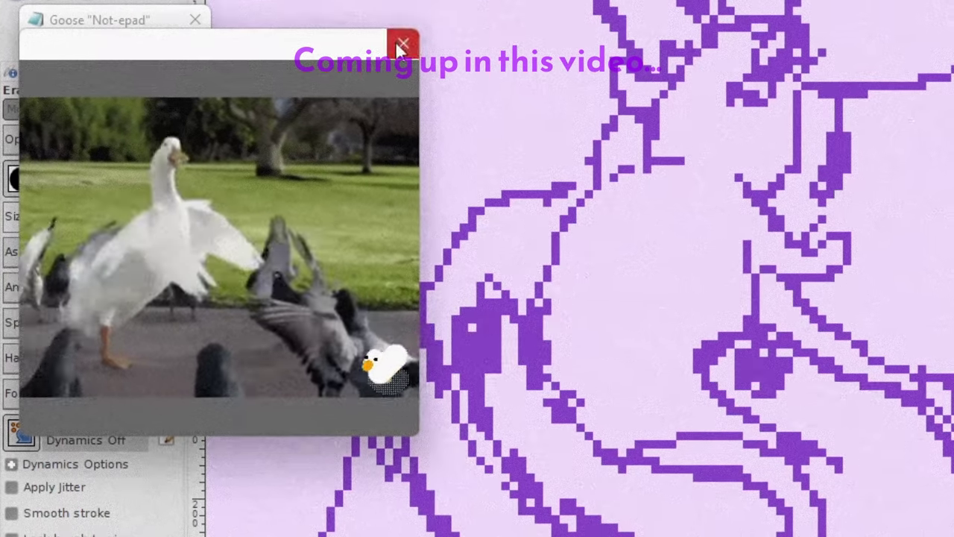
Close the goose picture and the Goose "Not-epad" window covering the drawing.
click(403, 42)
click(195, 20)
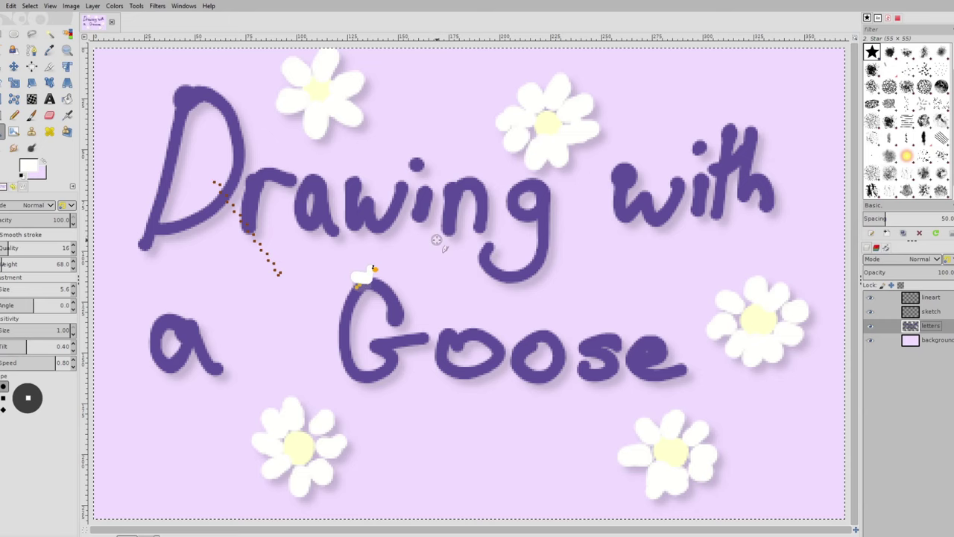
Hide the letters layer and make the sketch layer active.
click(868, 326)
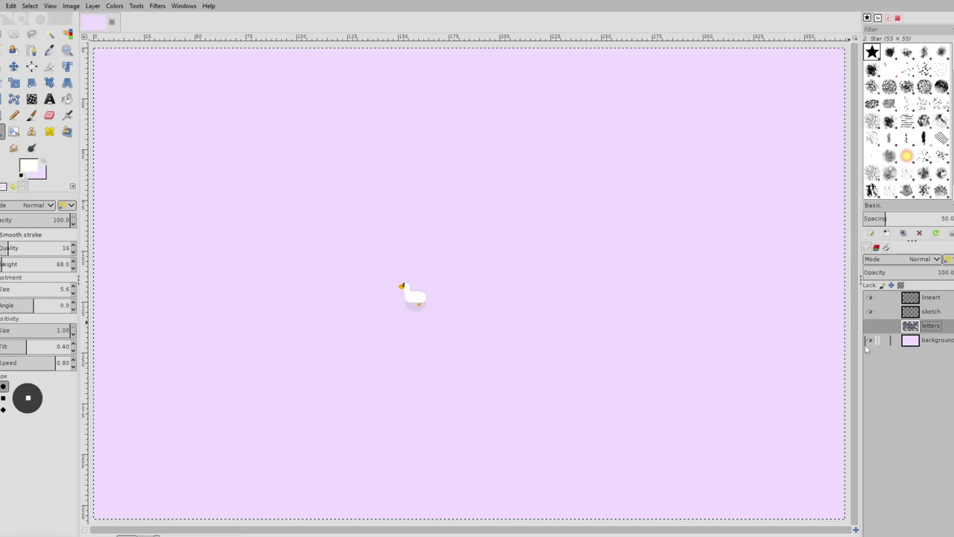
click(930, 312)
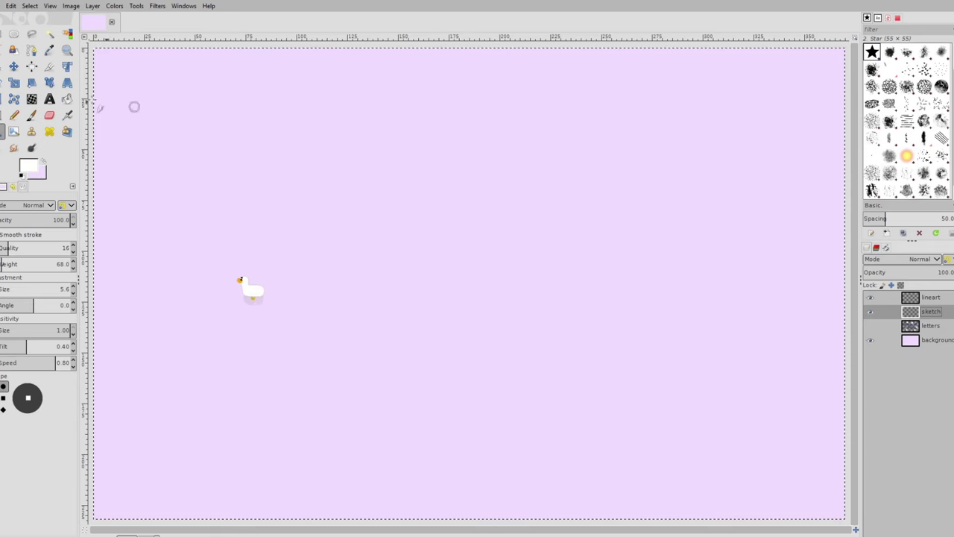
Choose the Pencil tool and set the foreground colour to purple 8a4bcf.
click(14, 115)
click(28, 167)
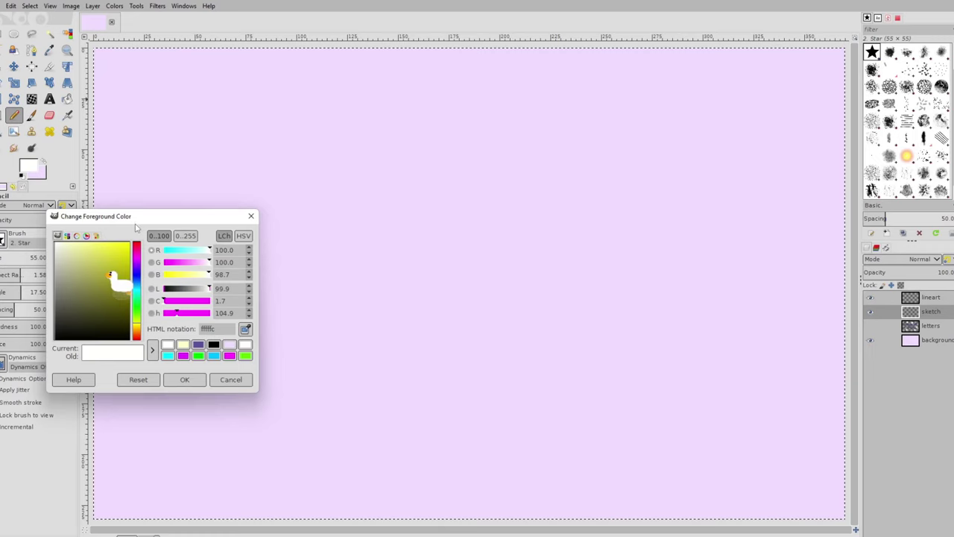
drag(137, 220, 218, 144)
click(219, 193)
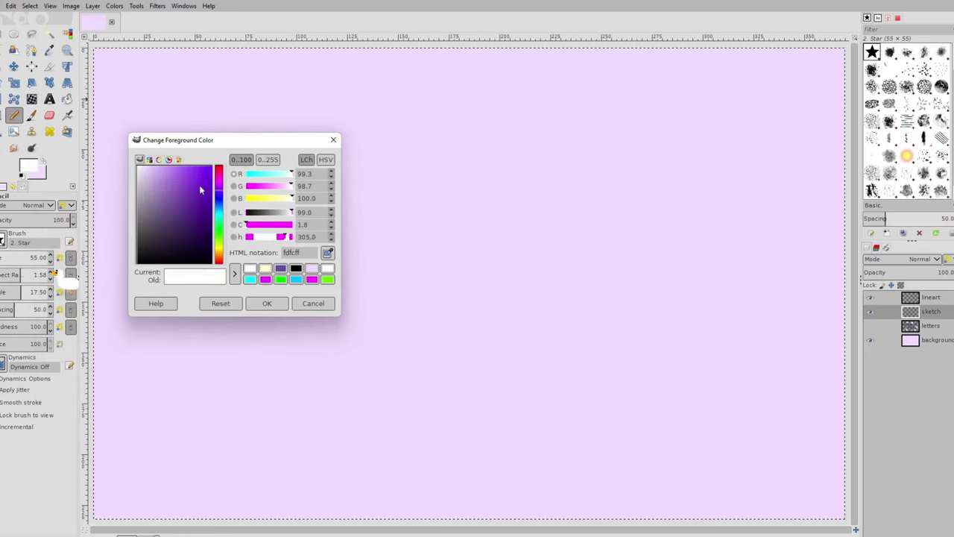
mouse_move(200, 187)
mouse_down()
mouse_move(166, 179)
mouse_move(185, 187)
mouse_up()
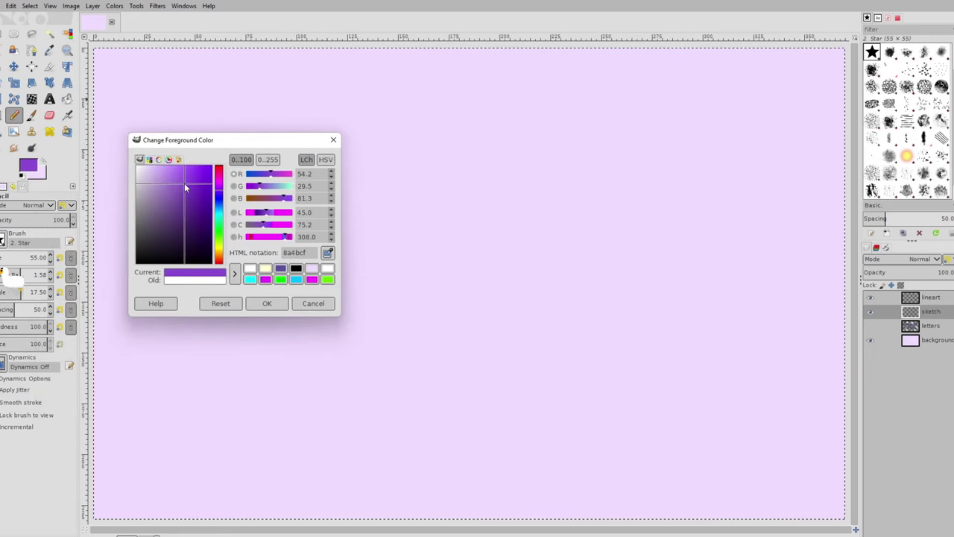
click(269, 304)
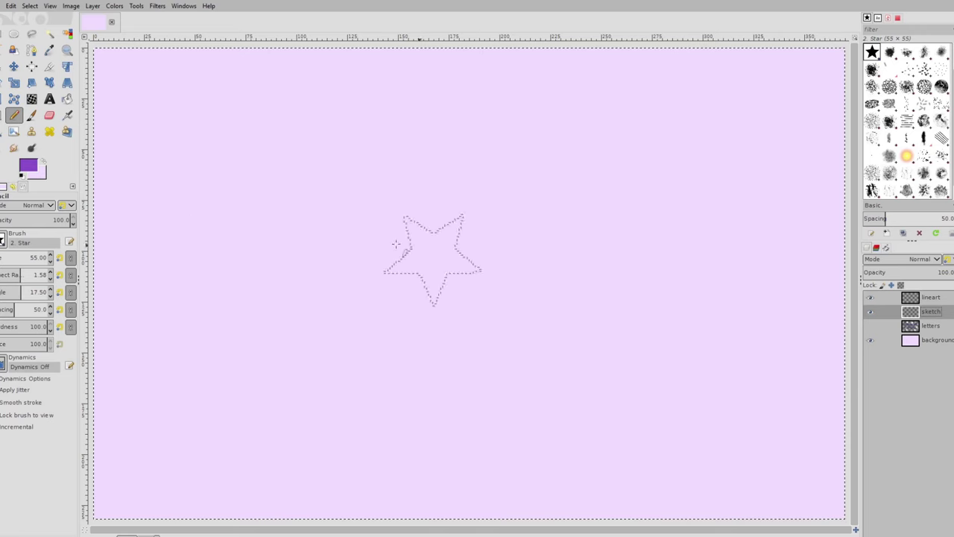
Give the pencil the 2. Hardness 100 brush at size 1.00 with aspect ratio and angle 0.00, and close the Goose "Not-epad".
click(3, 240)
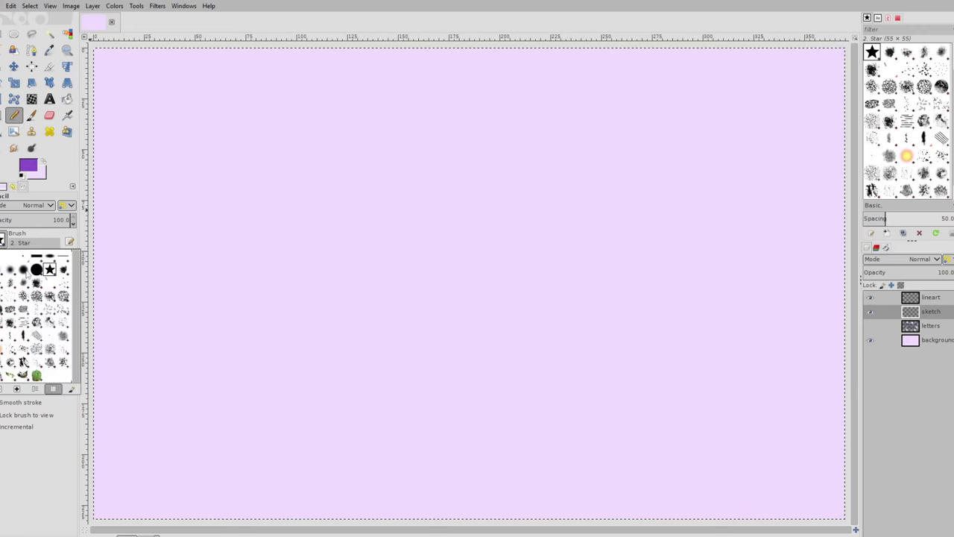
click(36, 270)
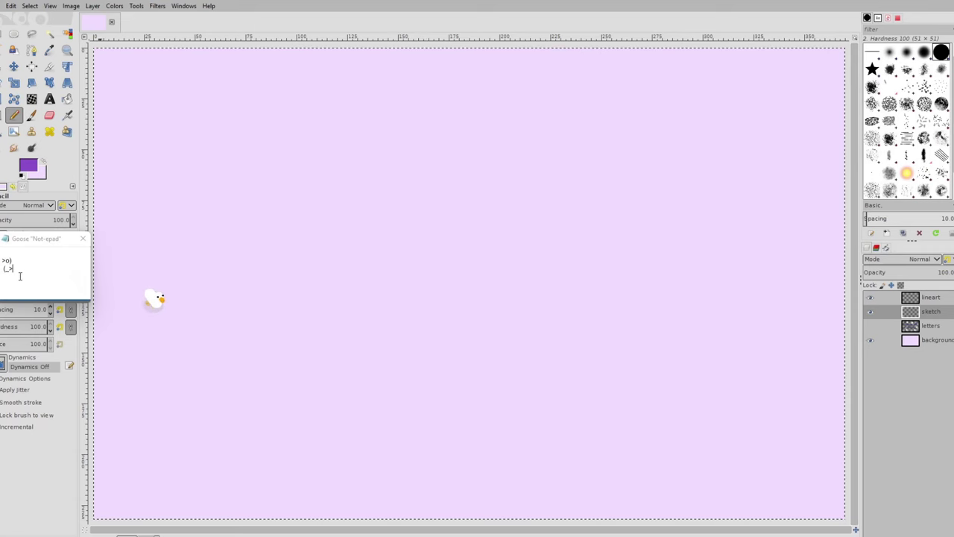
click(84, 240)
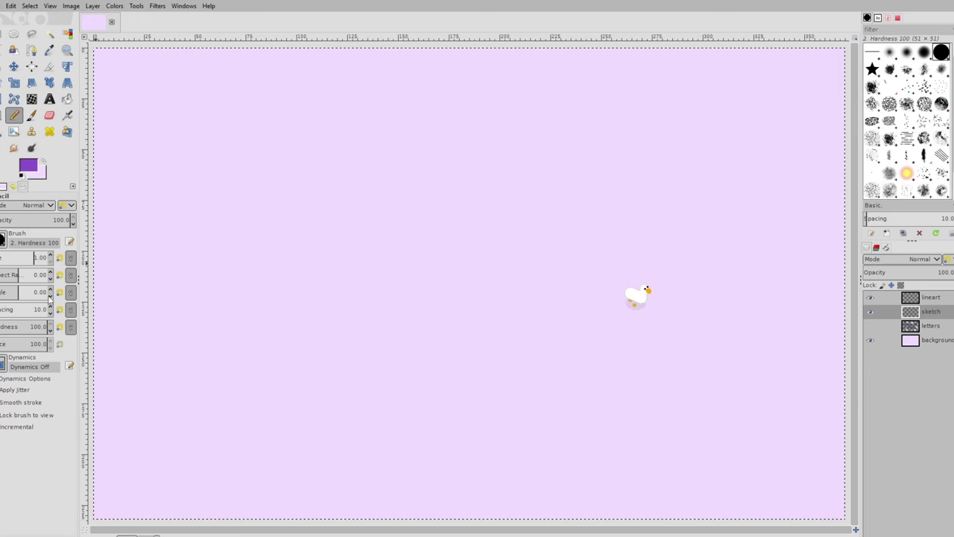
click(378, 256)
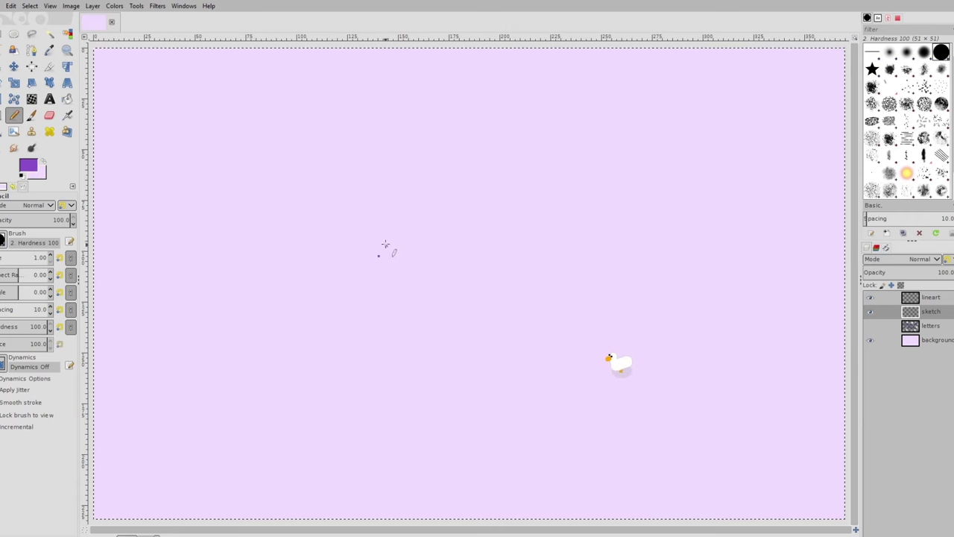
mouse_move(416, 141)
mouse_down()
mouse_move(404, 150)
mouse_move(457, 136)
mouse_move(398, 168)
mouse_up()
key(ctrl+z)
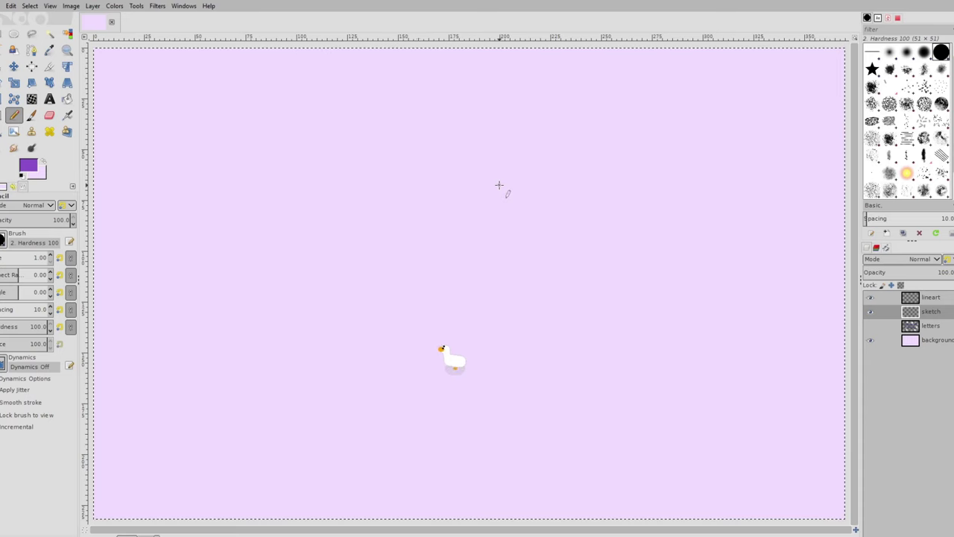
Sketch a rough double-lined circle for the head in the upper middle of the canvas, with curved vertical guide lines inside it.
drag(365, 159, 369, 212)
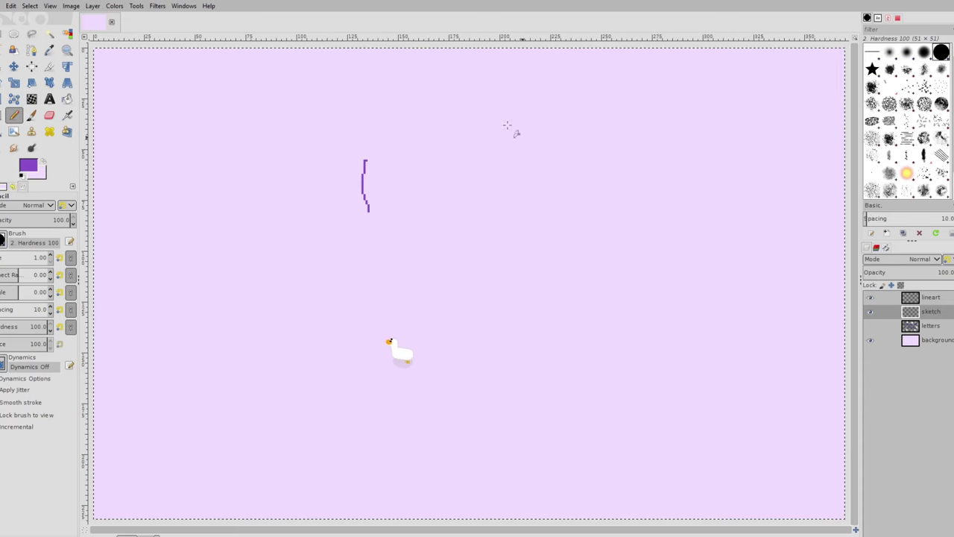
mouse_move(437, 113)
mouse_down()
mouse_move(499, 270)
mouse_move(369, 185)
mouse_move(569, 157)
mouse_up()
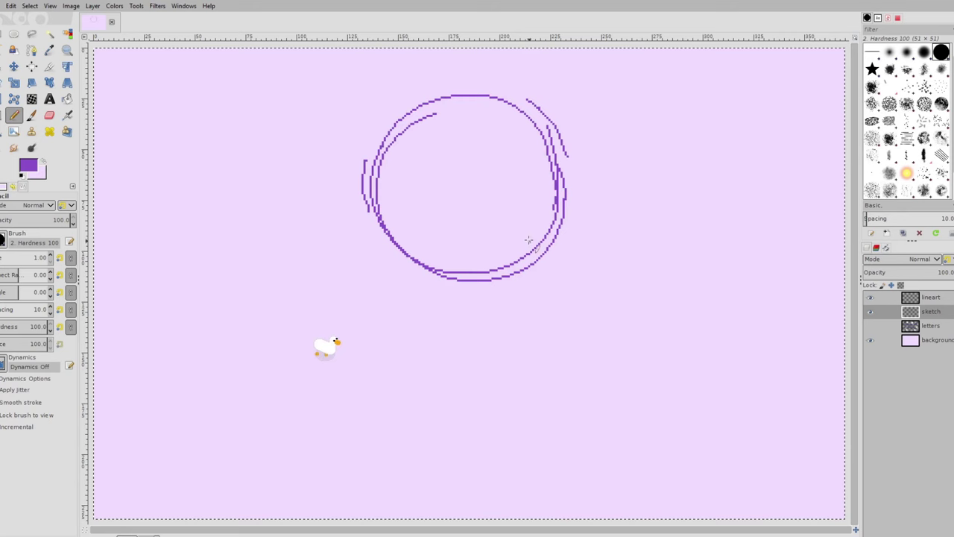
click(468, 210)
key(ctrl+z)
mouse_move(485, 102)
mouse_down()
mouse_move(443, 273)
mouse_move(451, 281)
mouse_move(478, 261)
mouse_move(510, 179)
mouse_move(505, 108)
mouse_move(440, 268)
mouse_up()
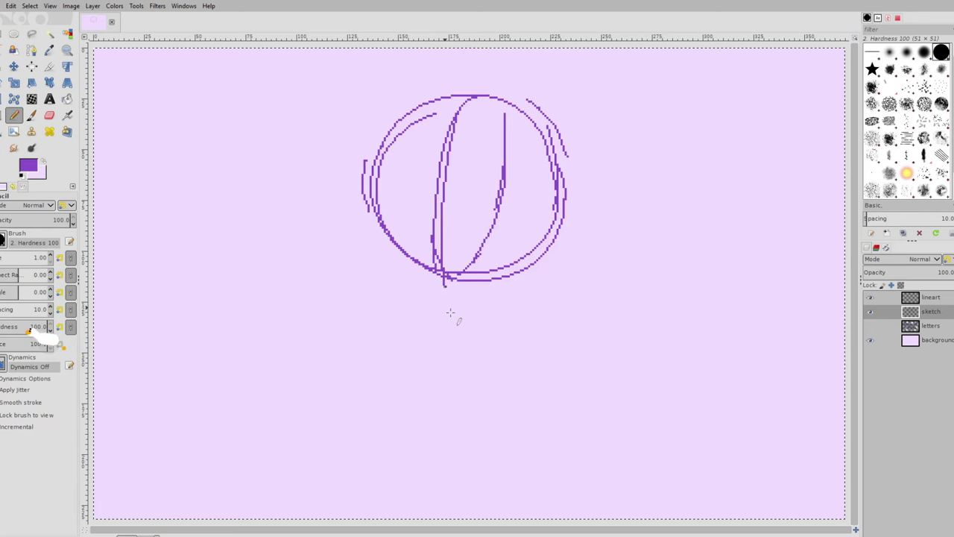
Sketch the face's centre line down to the chin and rough in the cheeks and angled jaw below the head circle.
mouse_move(436, 179)
mouse_down()
mouse_move(443, 344)
mouse_move(387, 275)
mouse_move(373, 227)
mouse_move(401, 315)
mouse_move(446, 348)
mouse_up()
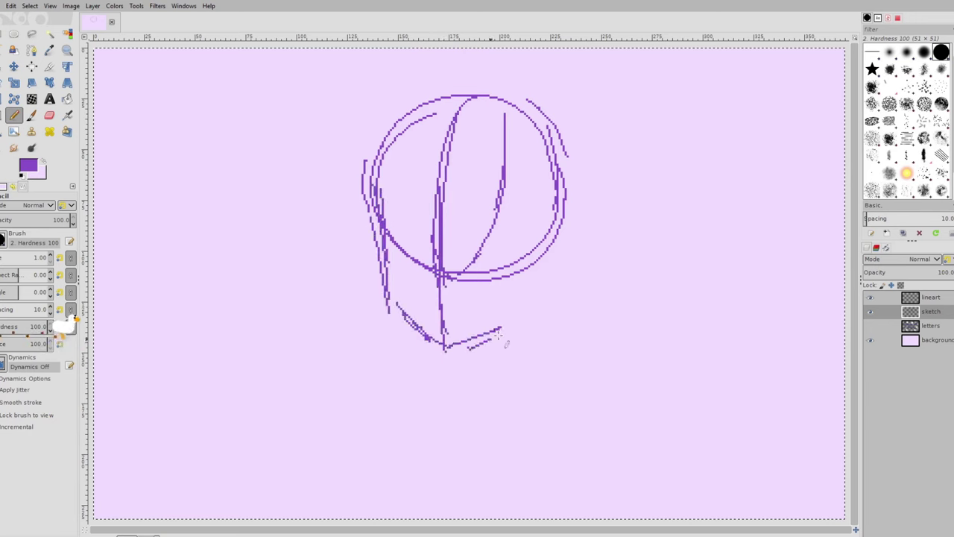
drag(565, 252, 536, 309)
drag(551, 272, 533, 320)
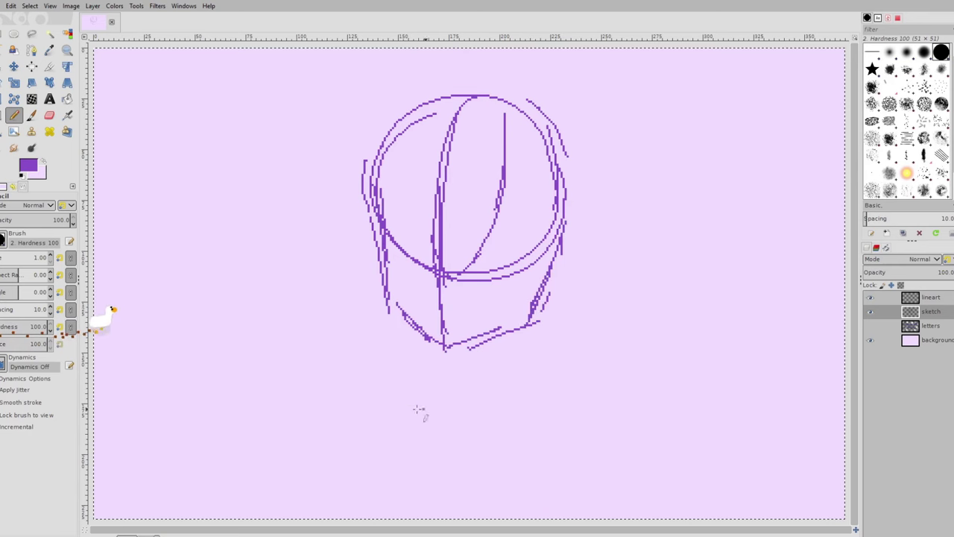
Sketch long, gently curved shoulder lines below the chin, sloping down at both ends.
mouse_move(403, 405)
mouse_down()
mouse_move(498, 390)
mouse_move(650, 415)
mouse_up()
drag(348, 402, 447, 373)
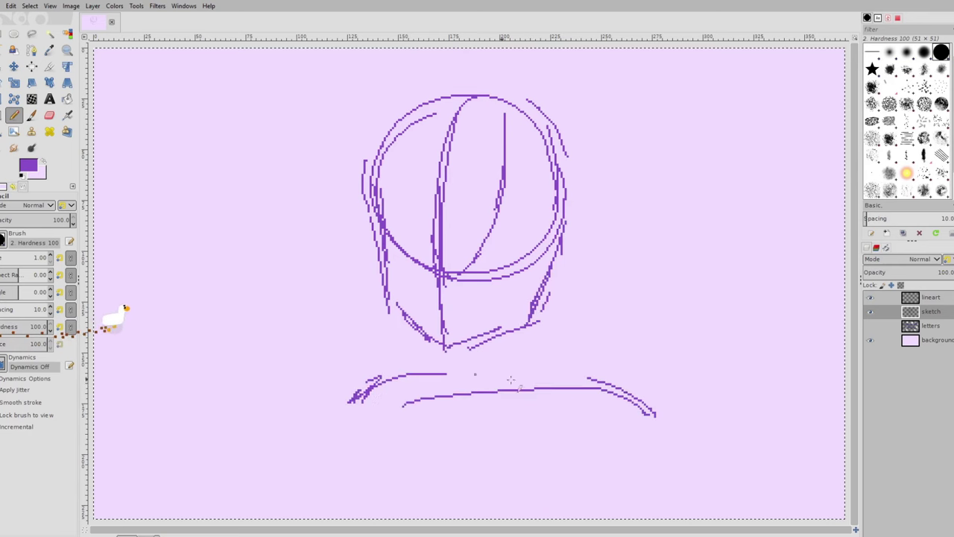
mouse_move(574, 395)
mouse_down()
mouse_move(661, 426)
mouse_move(660, 434)
mouse_up()
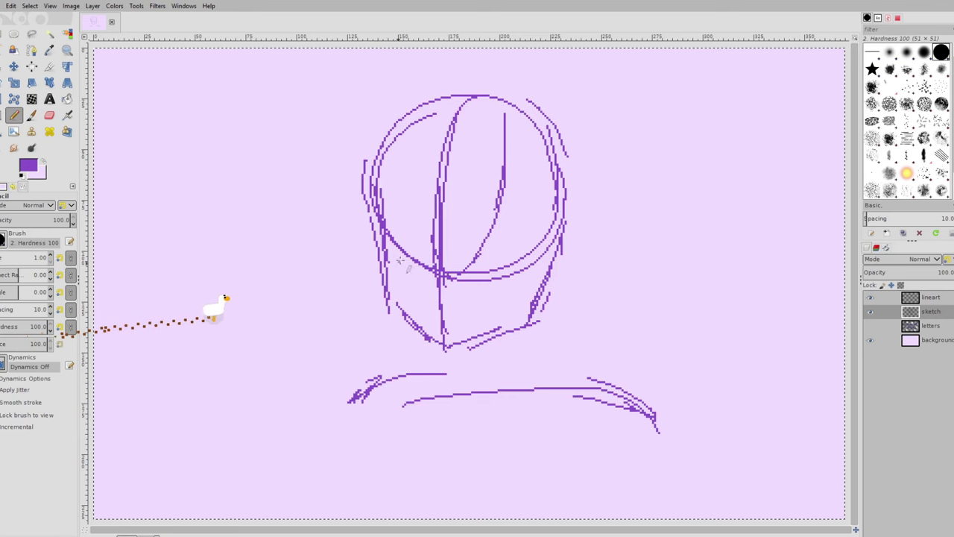
Add a second centre guide toward the chin and a curved horizontal eye line across the lower part of the head circle.
drag(442, 161, 463, 343)
mouse_move(403, 248)
mouse_down()
mouse_move(438, 262)
mouse_move(525, 244)
mouse_up()
drag(498, 249, 522, 239)
Sketch a wide, overlapping oval beneath the left end of the shoulder line as the base of the hand.
click(364, 480)
click(423, 458)
drag(356, 449, 361, 449)
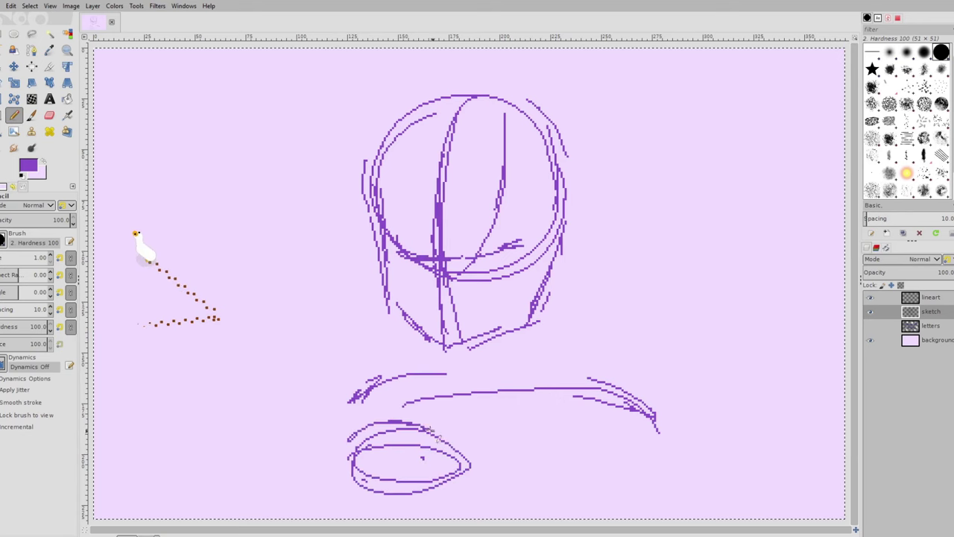
mouse_move(430, 430)
mouse_down()
mouse_move(478, 467)
mouse_move(454, 477)
mouse_up()
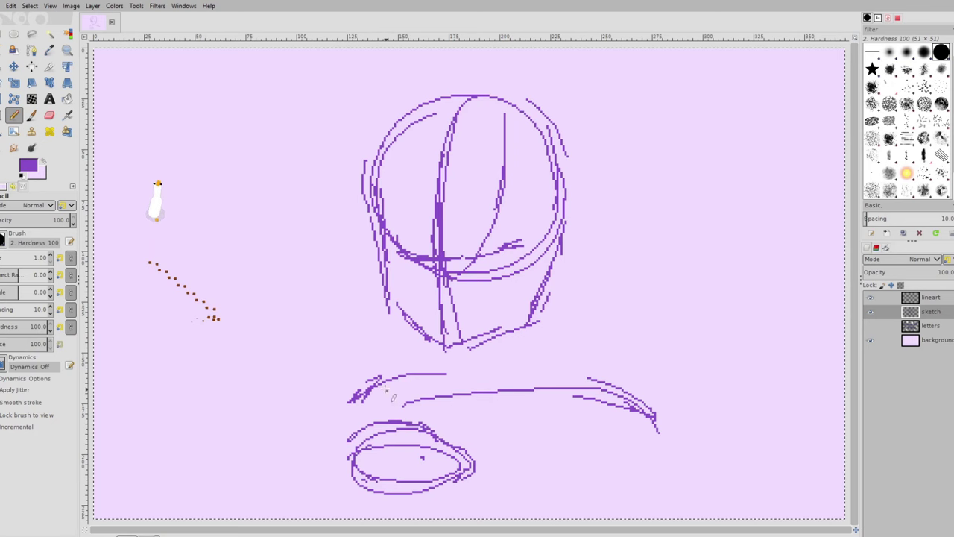
Sketch an upright rounded form rising from the wide oval toward the chin, with a small rounded shape on top.
mouse_move(385, 389)
mouse_down()
mouse_move(403, 457)
mouse_move(394, 393)
mouse_move(415, 459)
mouse_move(391, 397)
mouse_move(423, 380)
mouse_move(396, 389)
mouse_move(397, 358)
mouse_move(431, 390)
mouse_move(423, 368)
mouse_move(424, 393)
mouse_move(431, 372)
mouse_move(419, 351)
mouse_move(437, 379)
mouse_move(427, 393)
mouse_move(428, 433)
mouse_up()
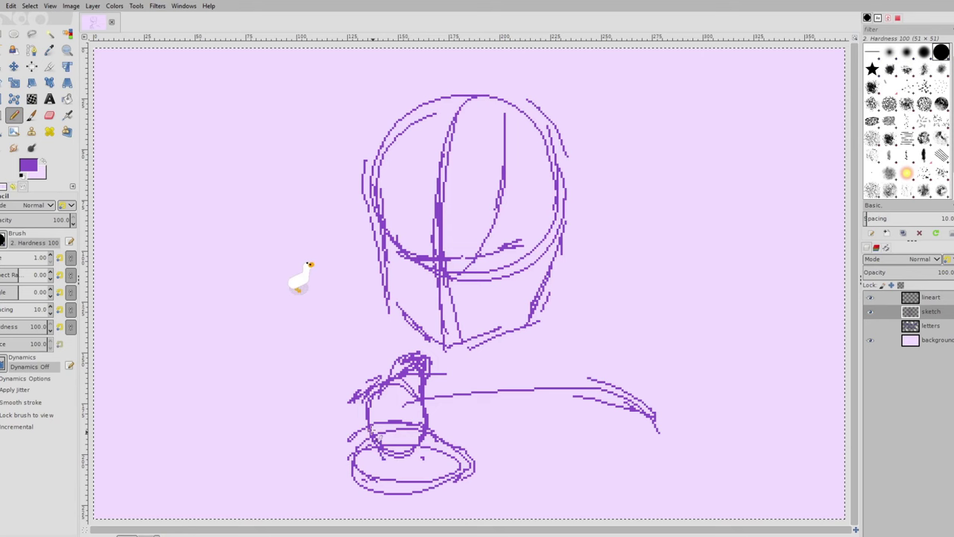
mouse_move(371, 432)
mouse_down()
mouse_move(385, 461)
mouse_move(405, 462)
mouse_move(428, 439)
mouse_move(425, 416)
mouse_up()
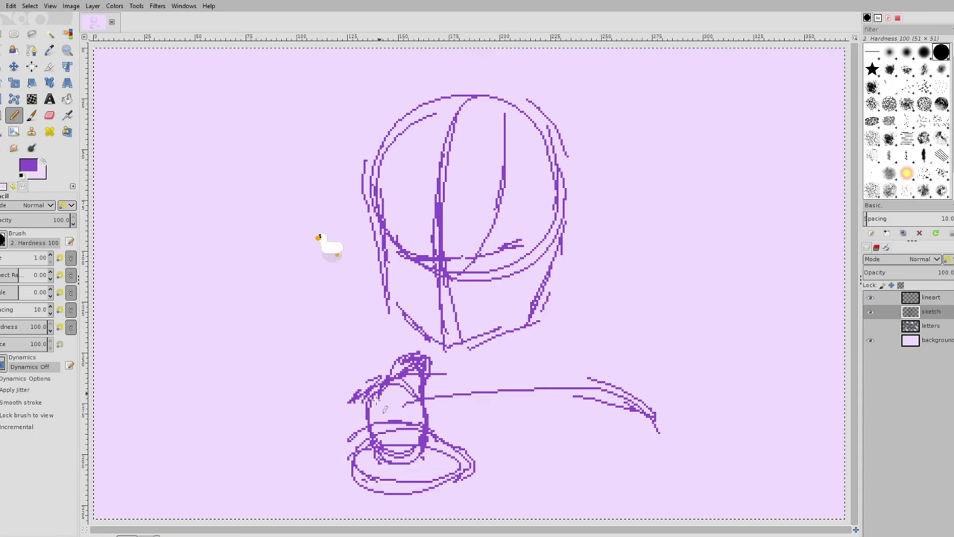
mouse_move(378, 388)
mouse_down()
mouse_move(373, 444)
mouse_move(423, 453)
mouse_up()
Sketch the figure's neck, curved neckline, rounded shoulders and upper arms.
drag(446, 346, 449, 384)
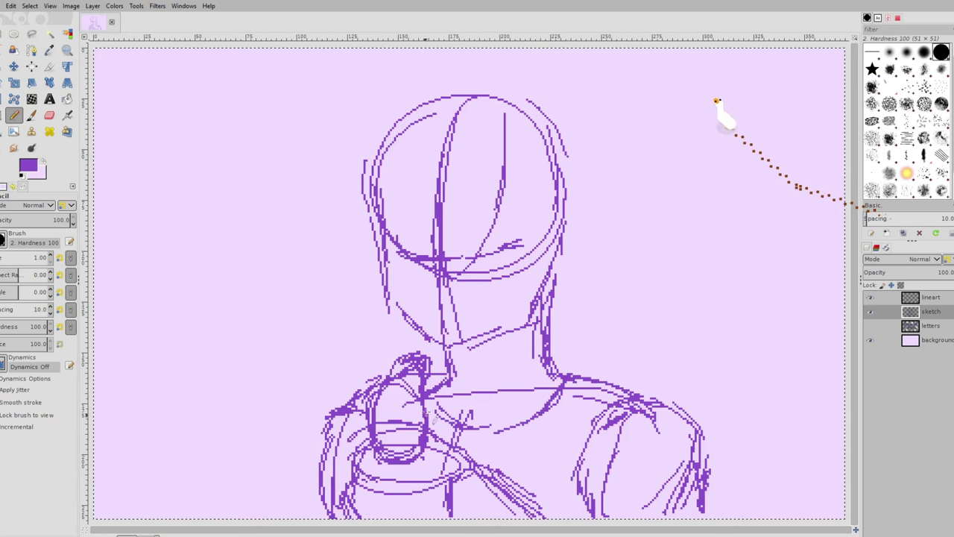
drag(449, 354, 434, 389)
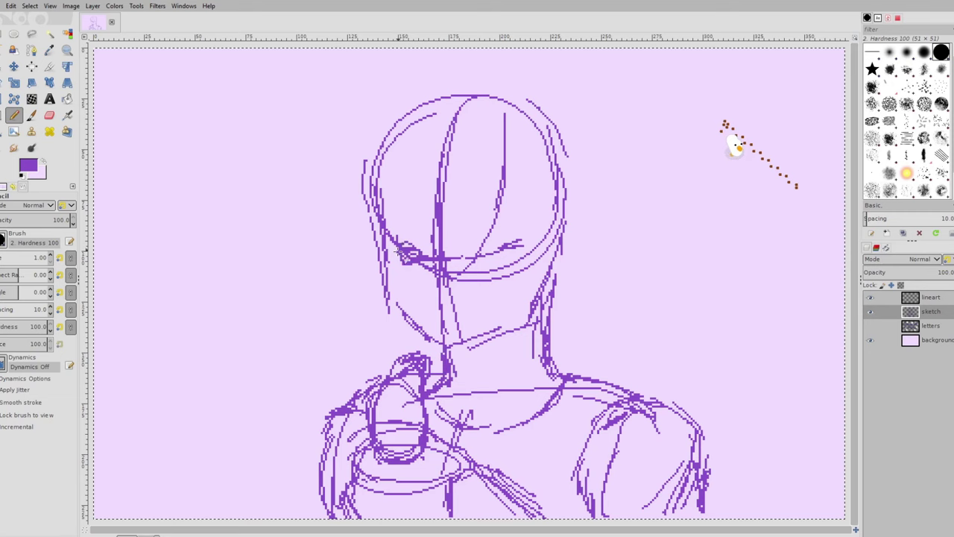
Sketch both eyes on the eye line, then rough in the nose, mouth and eyebrows.
mouse_move(398, 252)
mouse_down()
mouse_move(416, 256)
mouse_move(407, 258)
mouse_up()
mouse_move(471, 244)
mouse_down()
mouse_move(490, 252)
mouse_move(465, 253)
mouse_move(483, 258)
mouse_up()
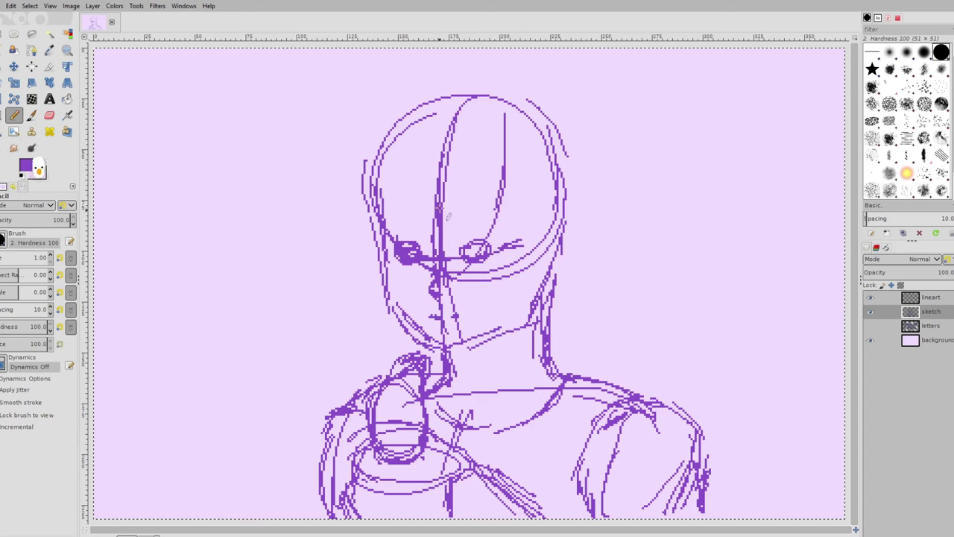
drag(484, 221, 490, 221)
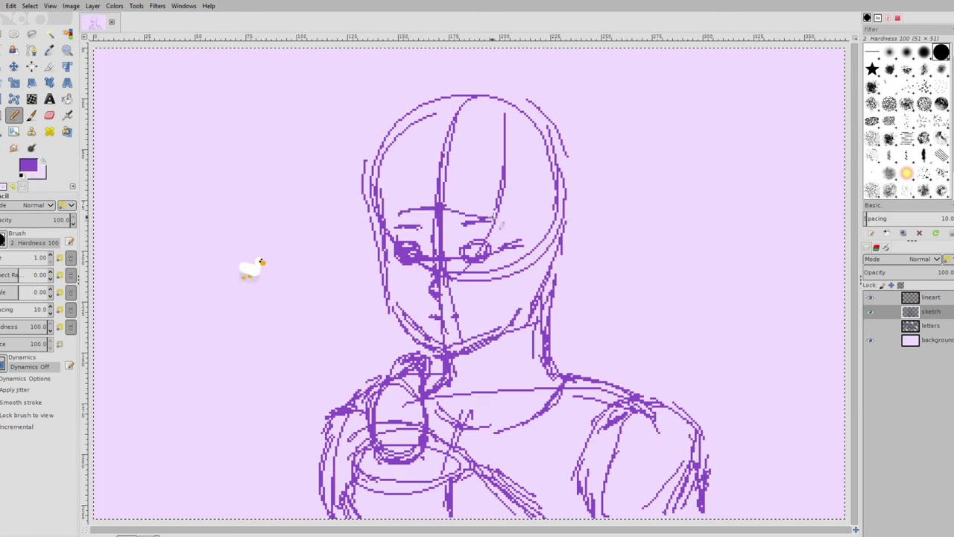
Sketch the fringe above the eyes with side strands framing the face, and rough in the rounded collar below the neck.
drag(384, 219, 494, 218)
drag(385, 220, 472, 221)
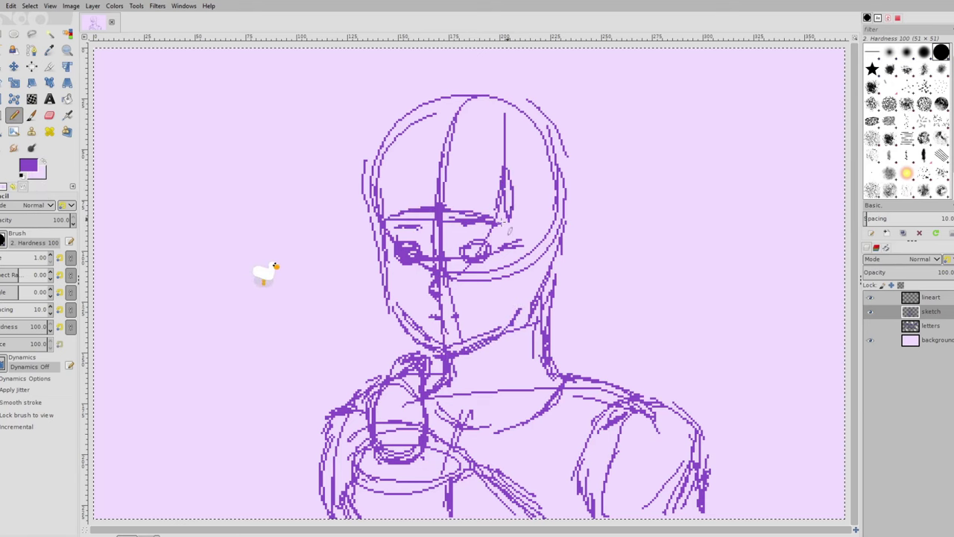
drag(389, 155, 377, 191)
drag(493, 192, 572, 451)
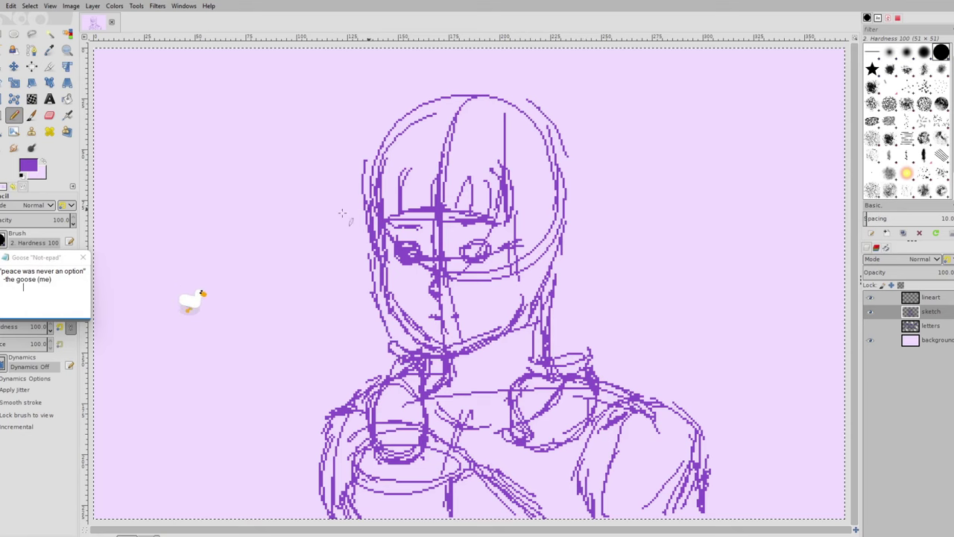
Close the Goose "Not-epad" and sketch the outer outline of the bobbed hair around the head down to the collar.
click(82, 257)
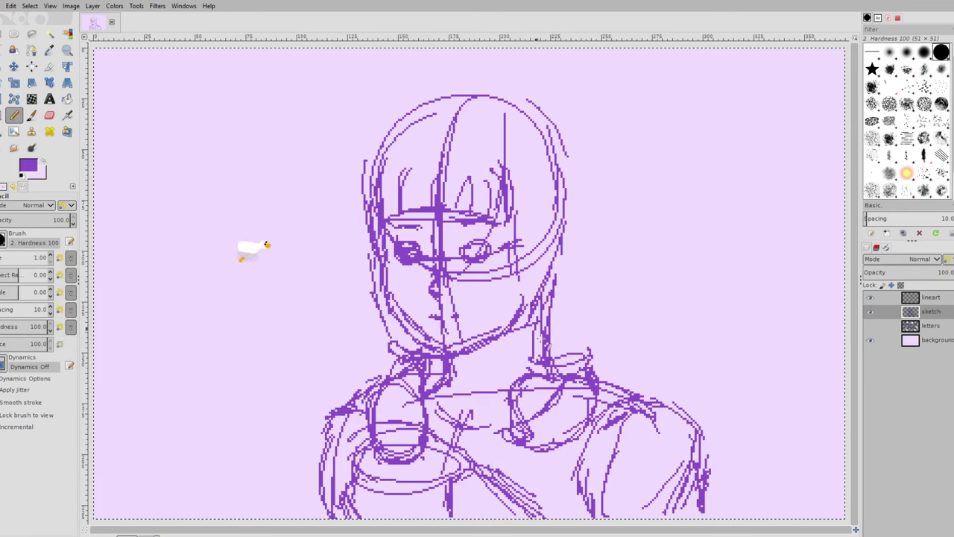
mouse_move(590, 334)
mouse_down()
mouse_move(582, 343)
mouse_move(595, 283)
mouse_move(589, 229)
mouse_up()
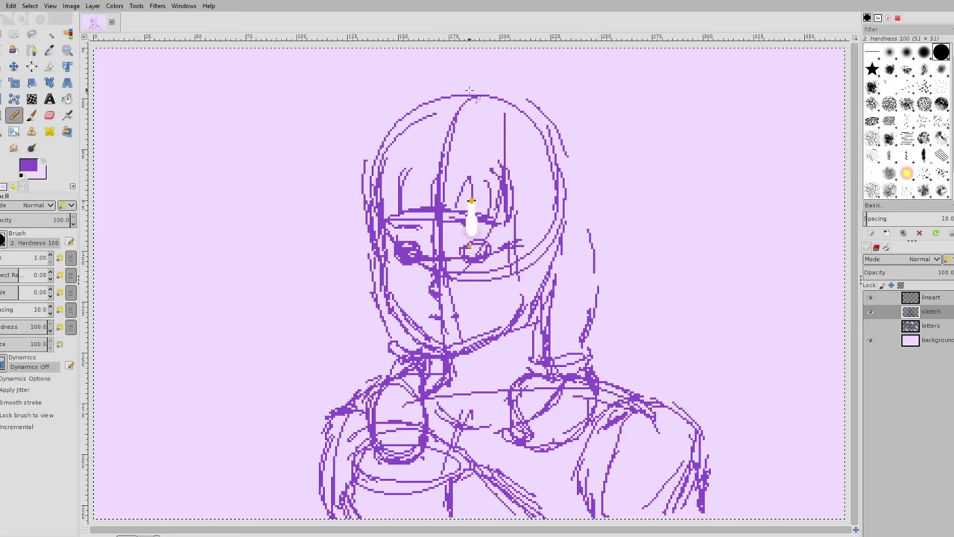
mouse_move(469, 87)
mouse_down()
mouse_move(501, 92)
mouse_move(565, 139)
mouse_move(591, 210)
mouse_move(595, 261)
mouse_up()
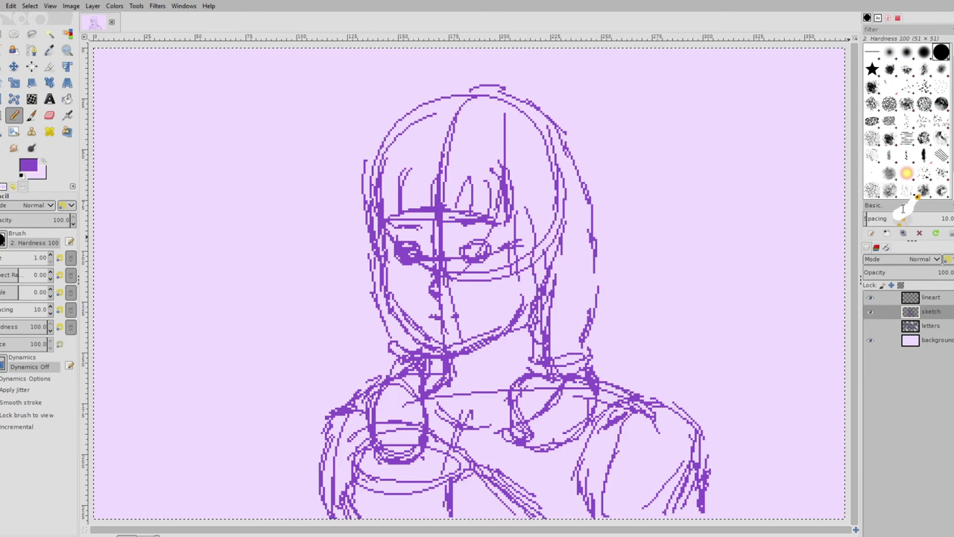
mouse_move(463, 98)
mouse_down()
mouse_move(446, 84)
mouse_move(400, 108)
mouse_up()
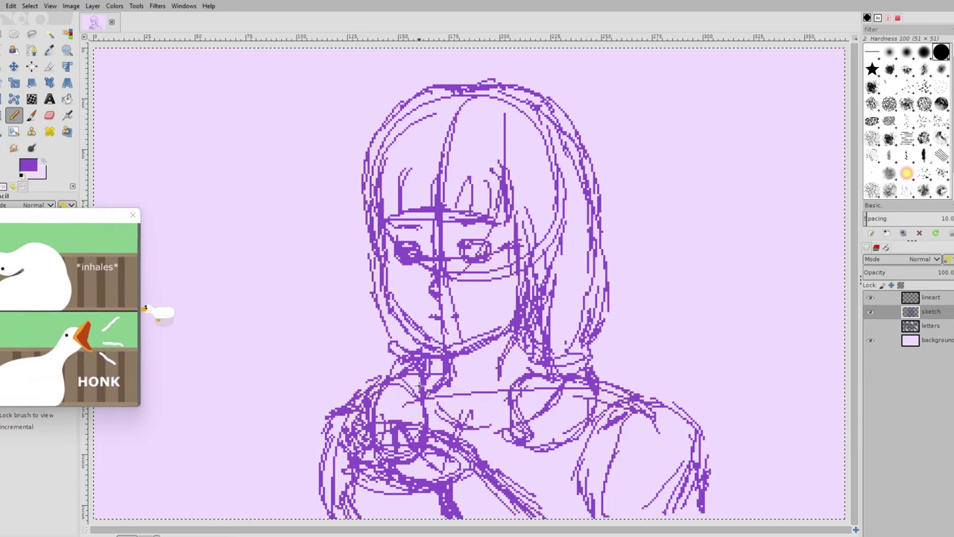
Close the honking goose picture and the Goose "Not-epad" note reading "good work".
click(182, 215)
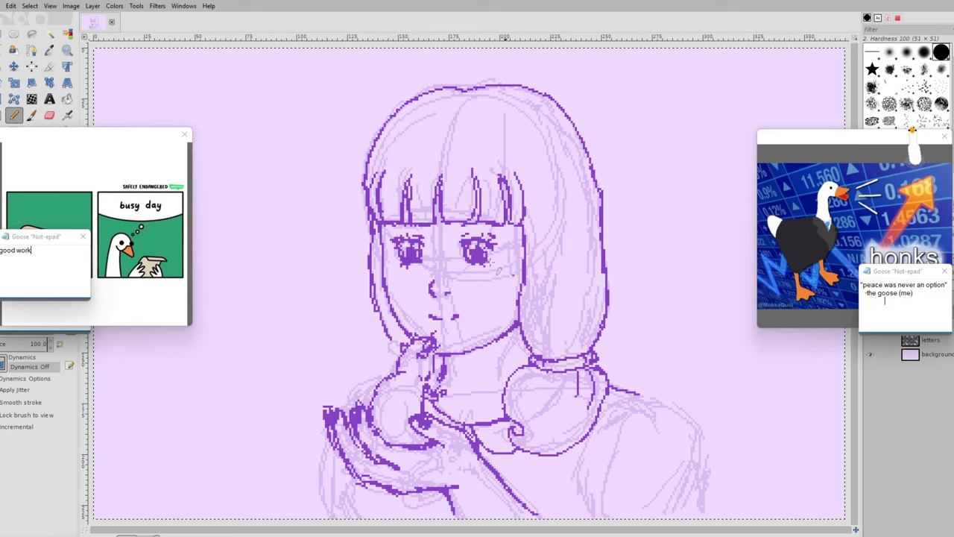
click(83, 237)
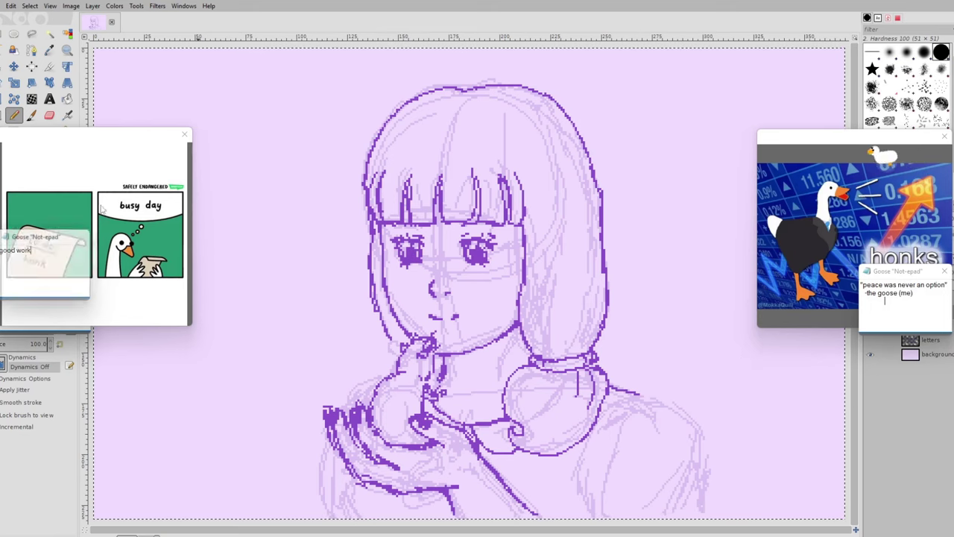
Close the goose comic, the "peace was never an option" note and the honking goose picture, and draw the shoulder and puffed sleeve folds.
click(184, 135)
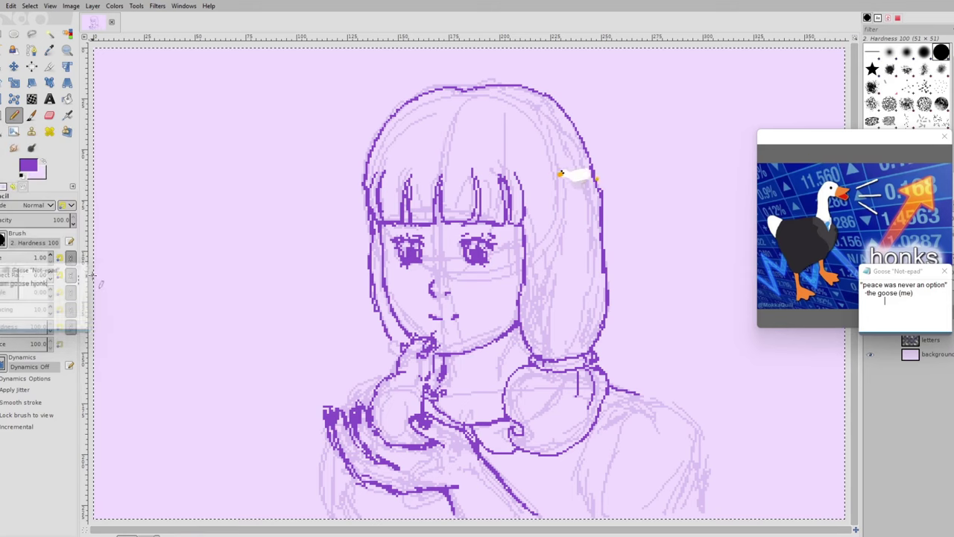
click(945, 272)
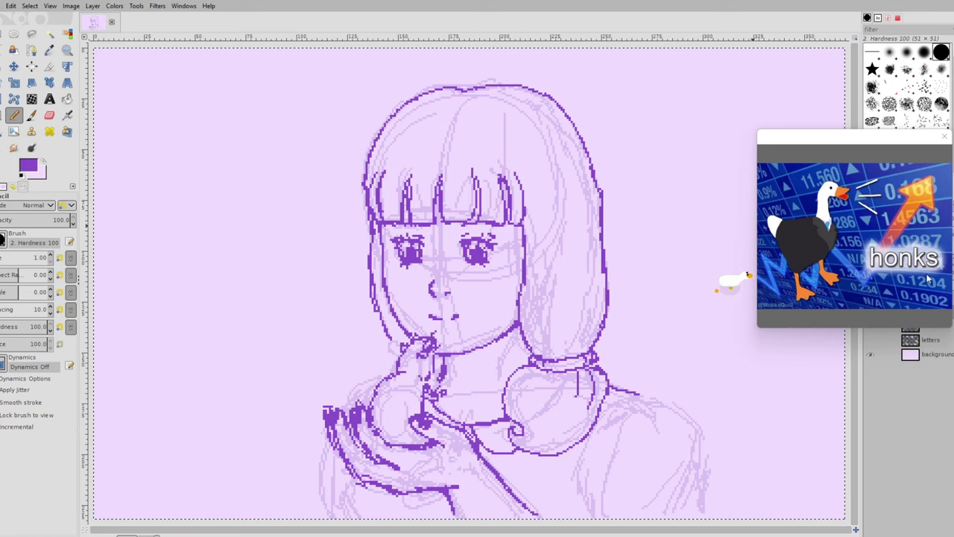
click(945, 137)
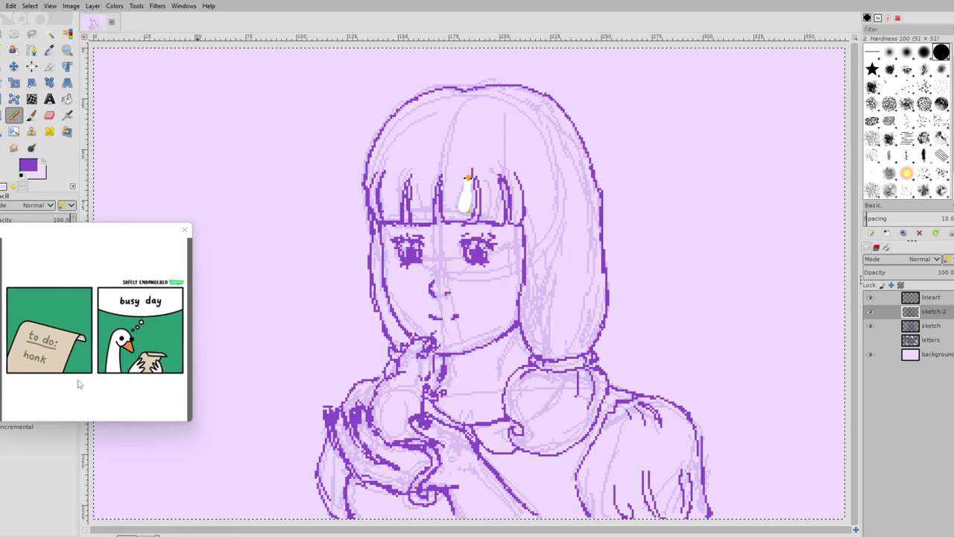
click(184, 229)
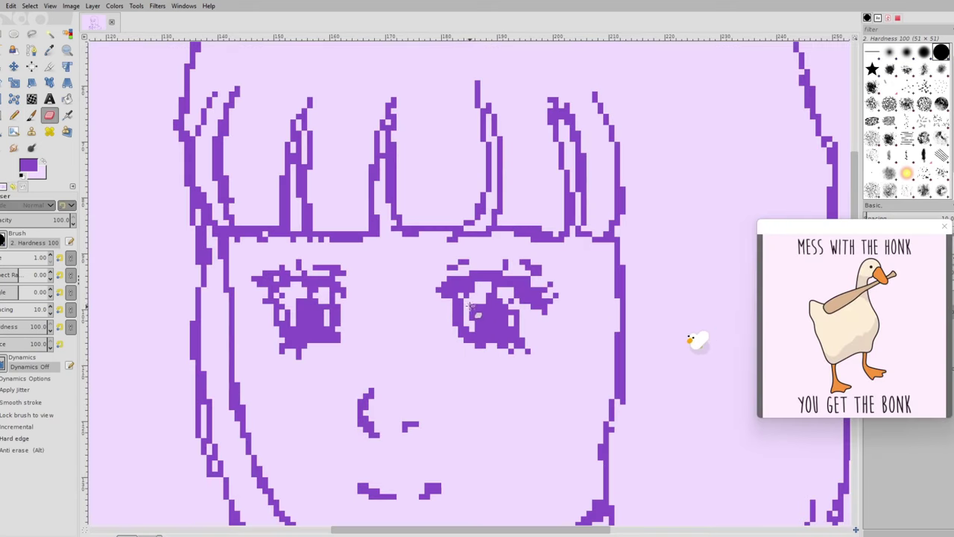
Redraw the figure's left eye with a rounder filled iris, a smooth upper lid and flicked outer lashes.
mouse_move(470, 297)
mouse_down()
mouse_move(466, 321)
mouse_move(522, 323)
mouse_move(465, 321)
mouse_move(496, 322)
mouse_move(504, 313)
mouse_move(482, 301)
mouse_move(492, 314)
mouse_move(510, 299)
mouse_move(492, 288)
mouse_move(510, 311)
mouse_move(472, 322)
mouse_move(466, 303)
mouse_move(462, 318)
mouse_move(466, 304)
mouse_move(469, 328)
mouse_move(491, 310)
mouse_up()
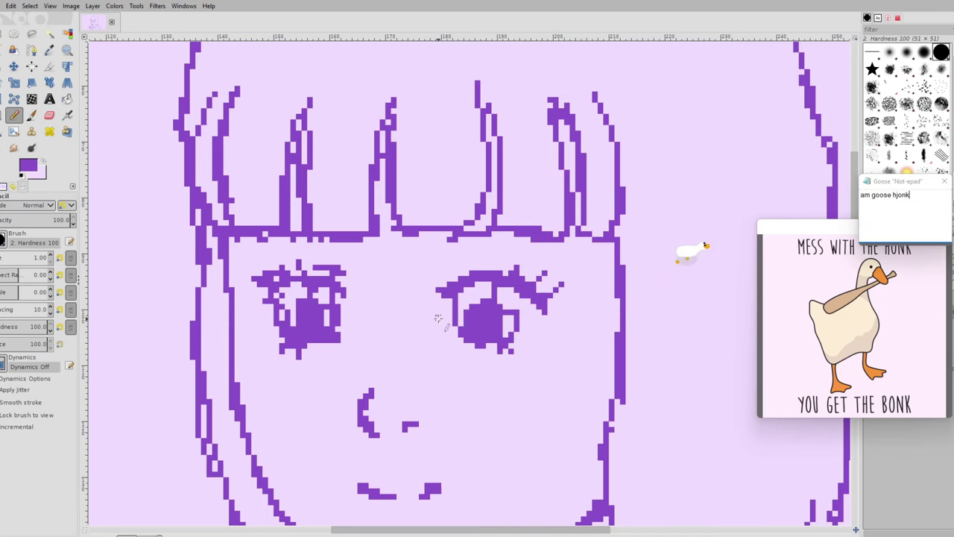
scroll(438, 319, down, 5)
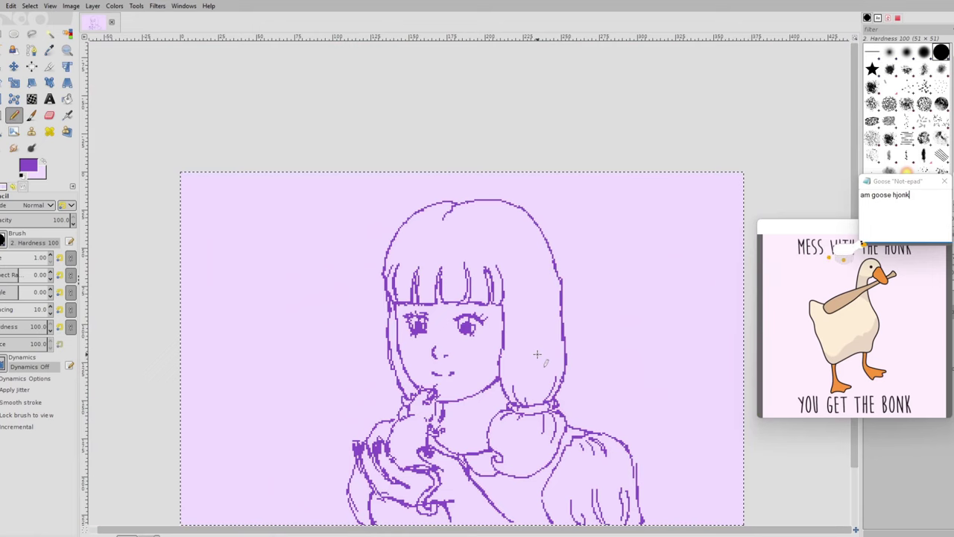
scroll(483, 321, up, 3)
scroll(483, 321, up, 1)
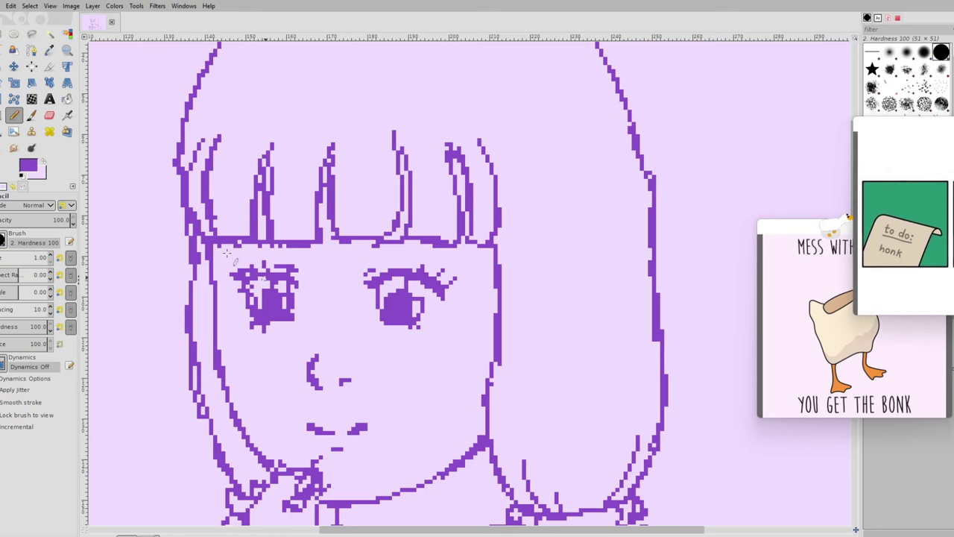
Redraw the figure's right eye to match the other, with a rounder iris, an arched lid and outer lashes.
key(shift+e)
key(n)
scroll(365, 395, down, 1)
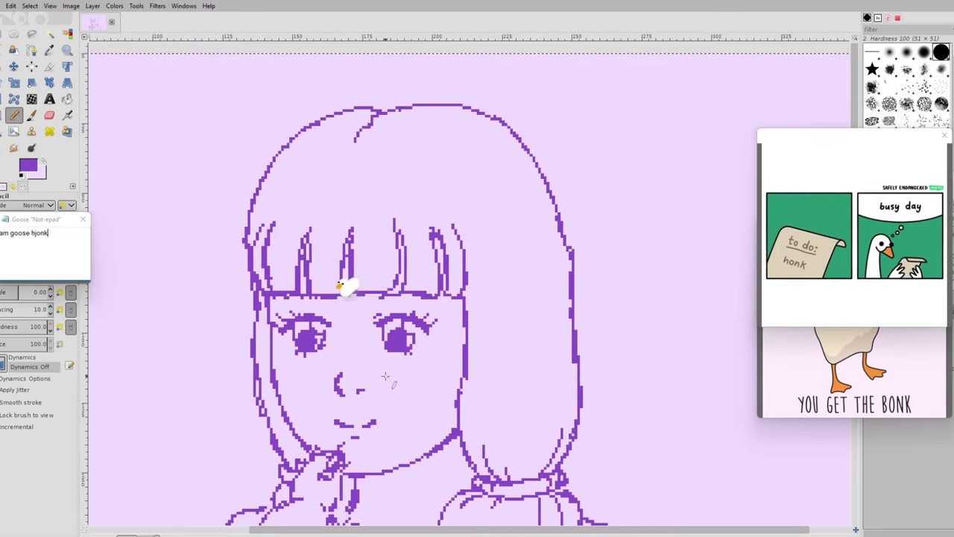
scroll(385, 377, down, 2)
scroll(425, 371, up, 1)
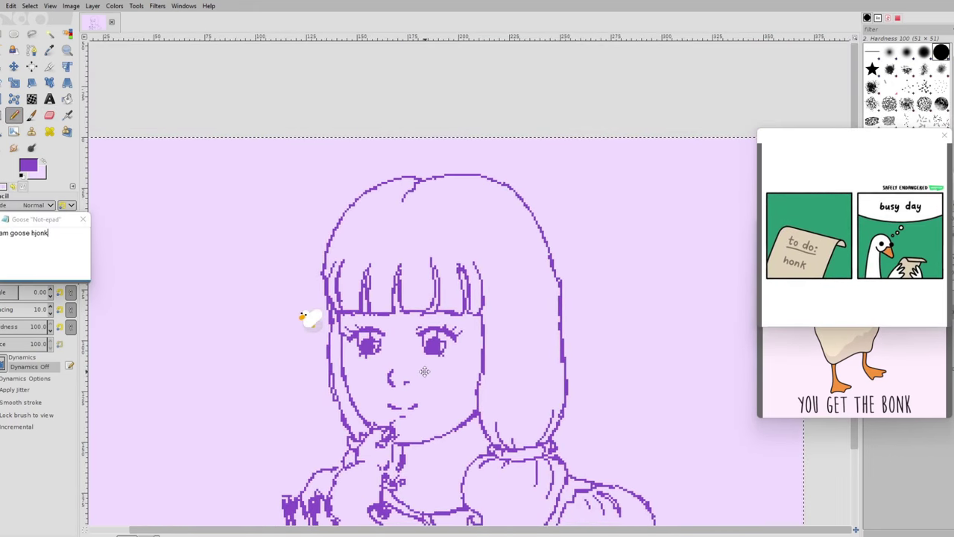
scroll(366, 356, up, 2)
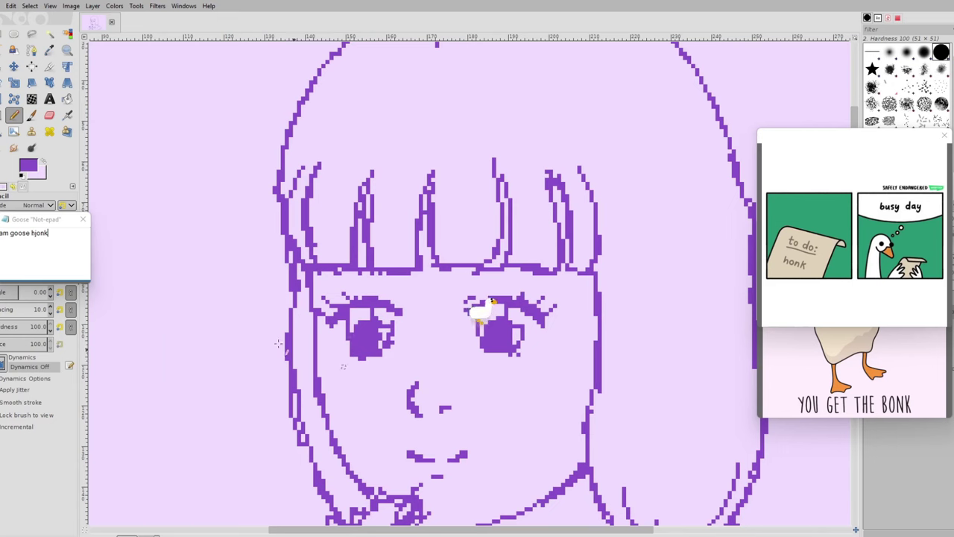
click(48, 115)
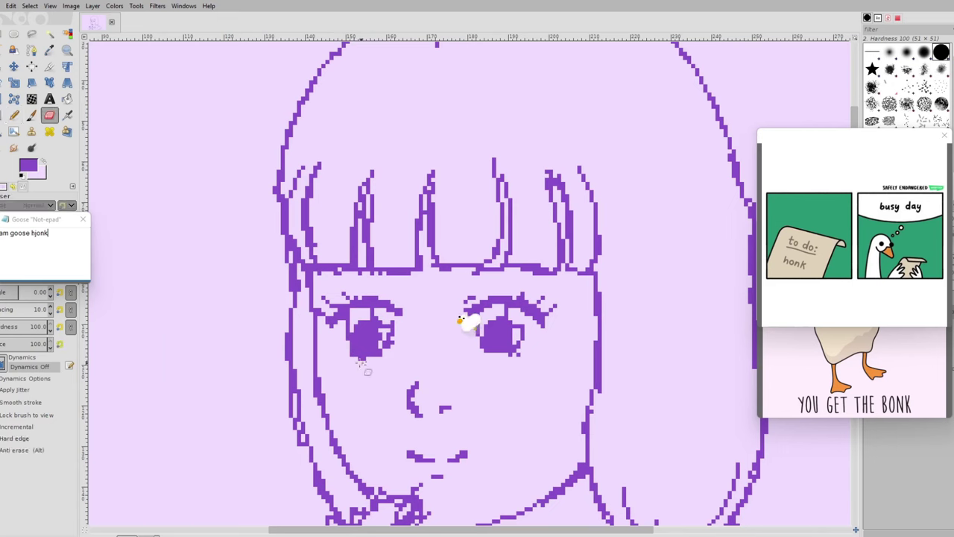
key(n)
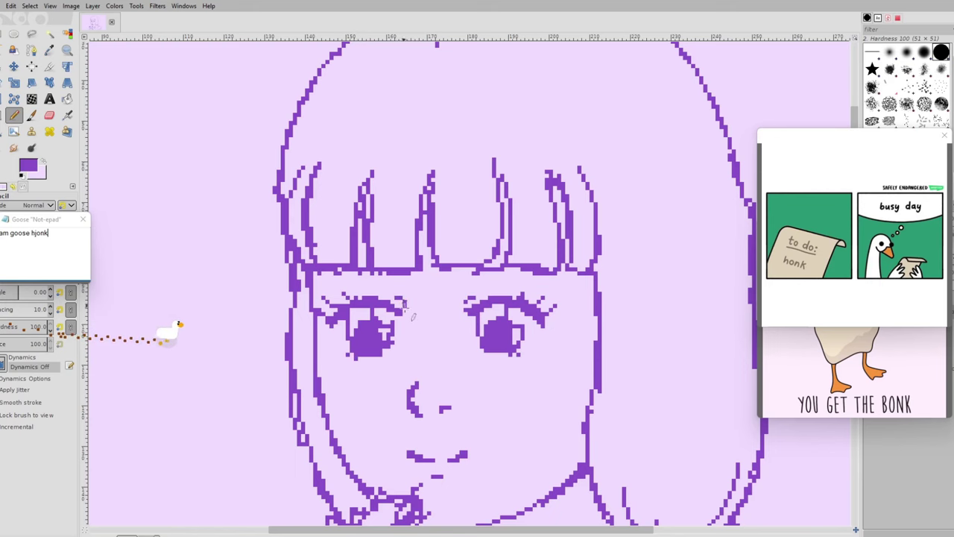
scroll(392, 102, down, 2)
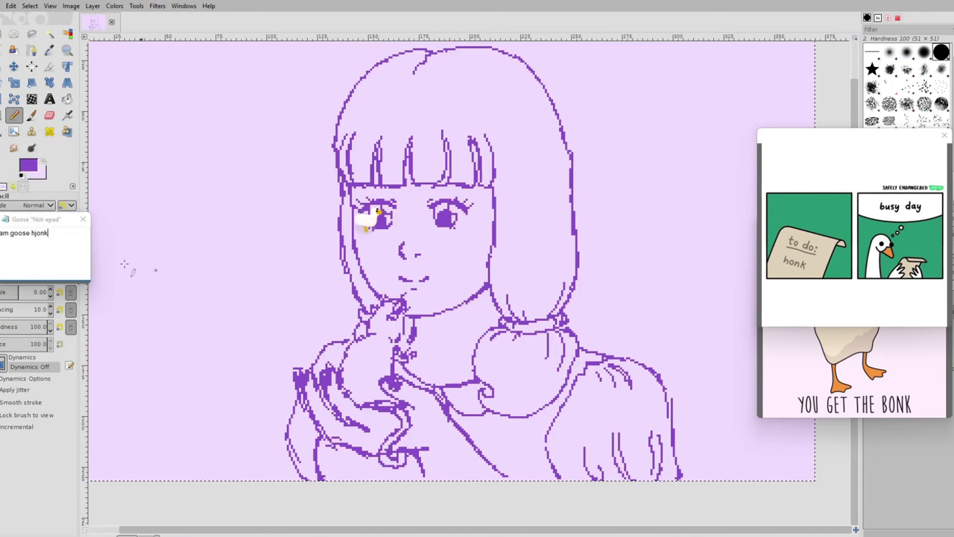
Close both Goose "Not-epad" notes along with the "busy day" comic and the "Mess with the honk" picture.
click(82, 220)
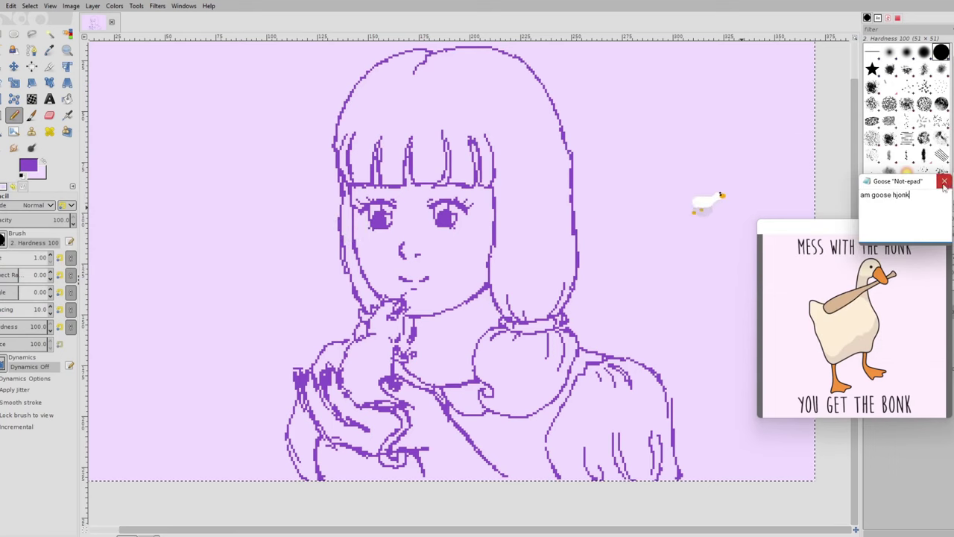
click(945, 181)
click(942, 227)
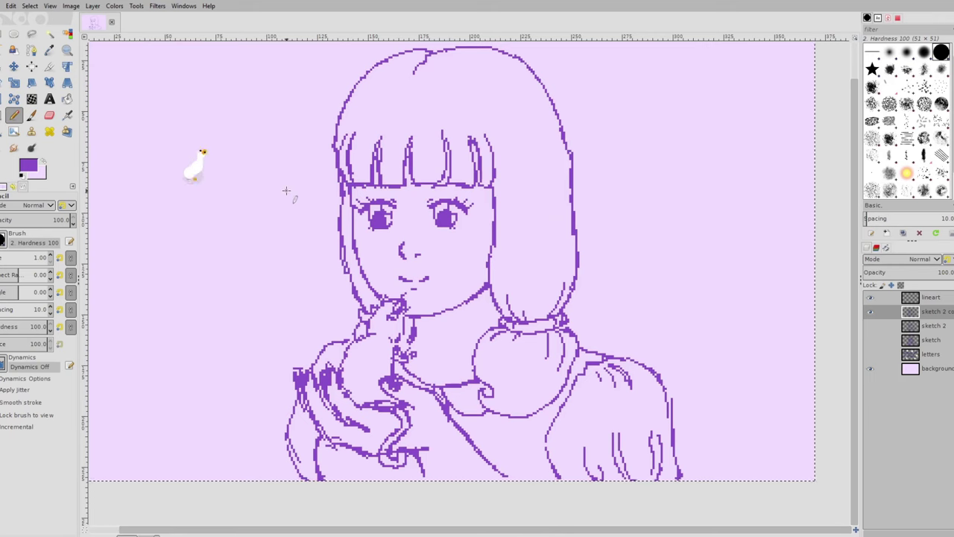
Clean up the small animal's forepaw and curled tail with thinner lines, and close the goose-and-pigeons photo and note.
scroll(388, 429, up, 2)
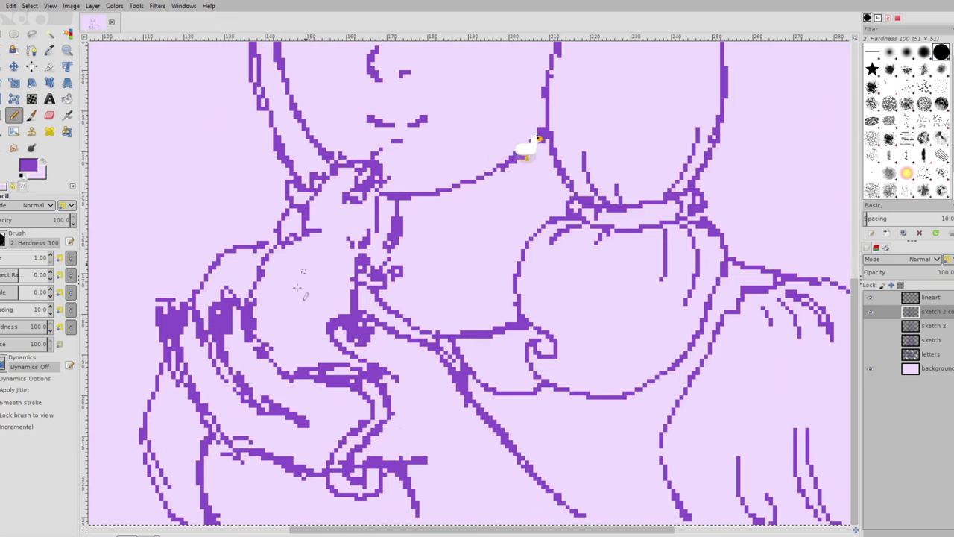
key(shift+e)
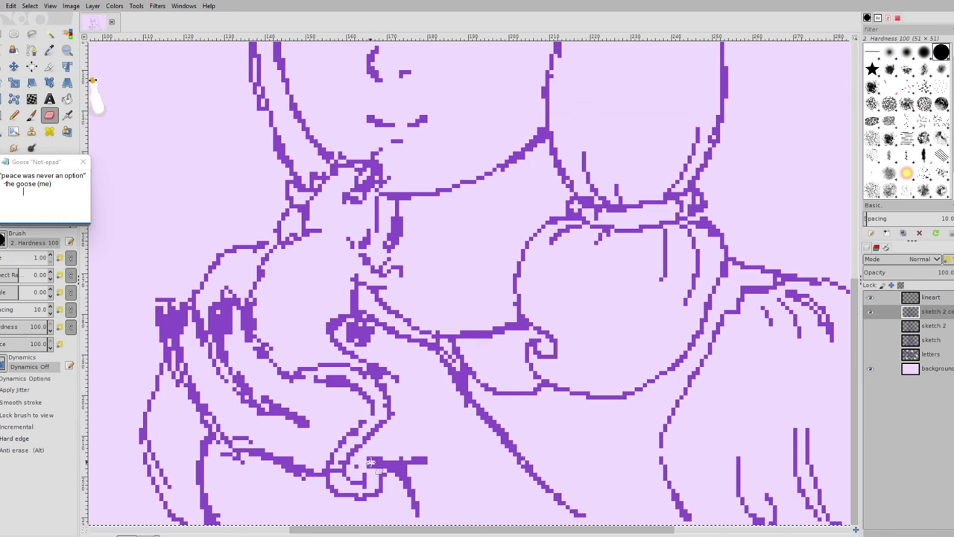
key(n)
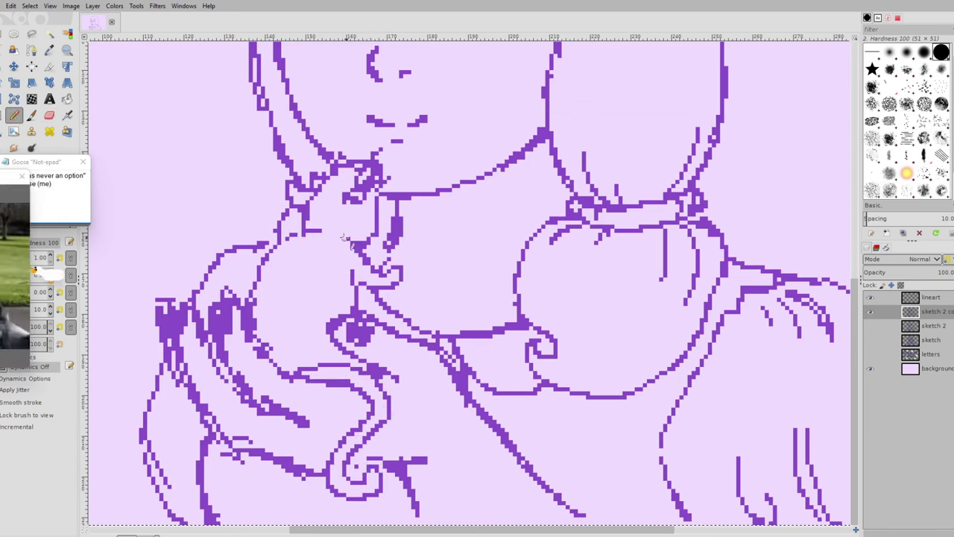
click(49, 115)
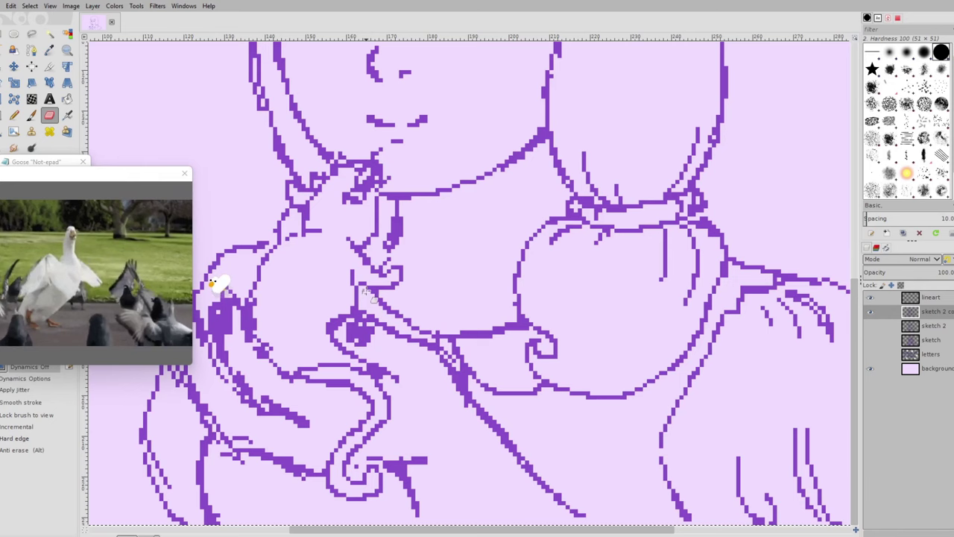
click(184, 173)
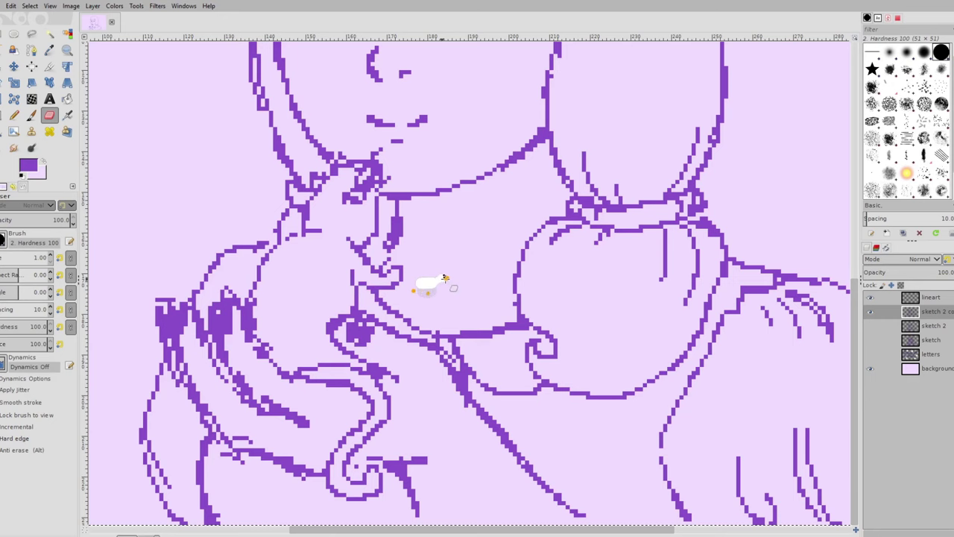
Erase the messy lines on the small animal's head below the chin and redraw its snout and eye.
key(n)
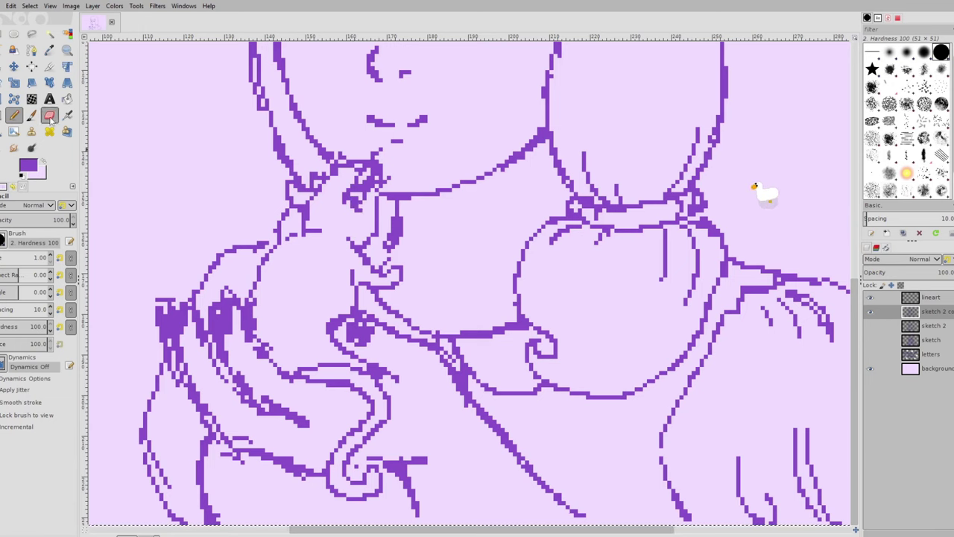
key(shift+e)
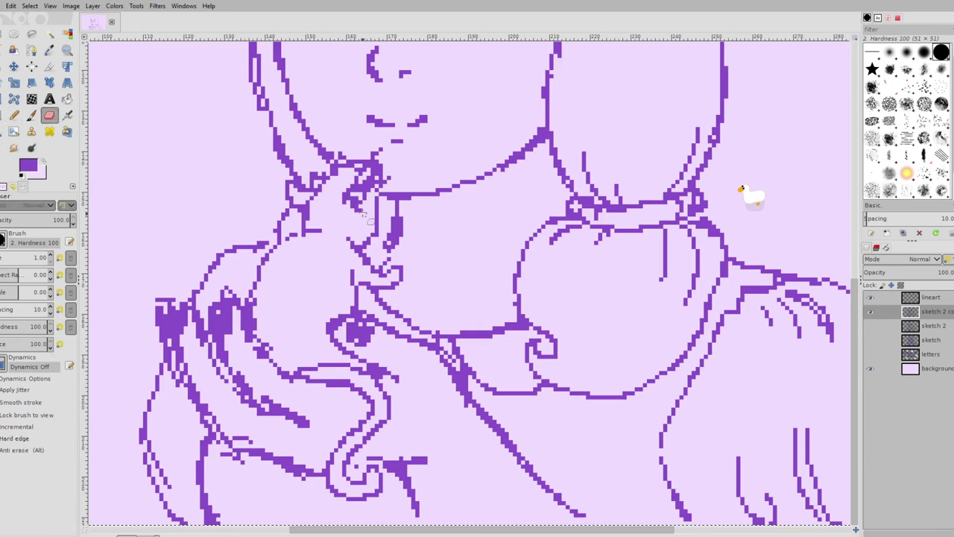
click(20, 118)
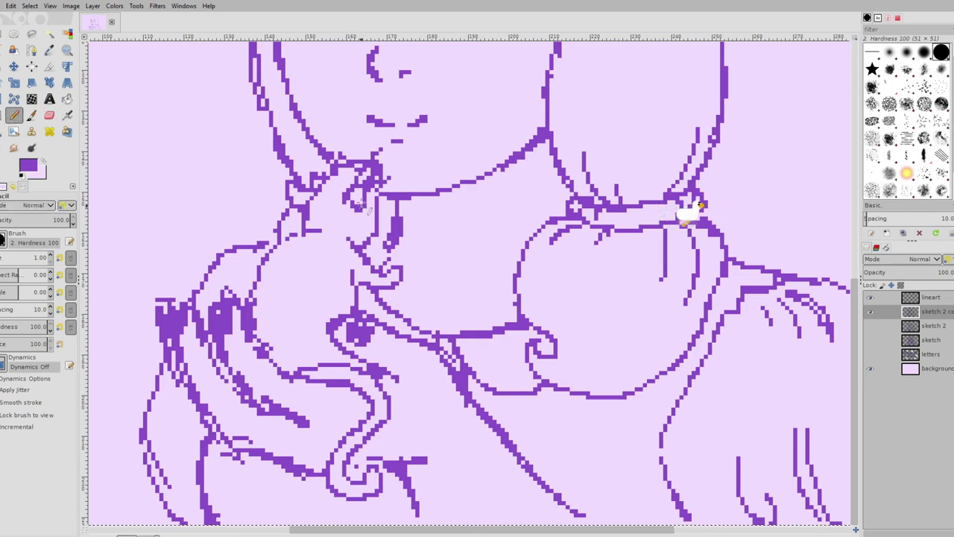
key(shift+e)
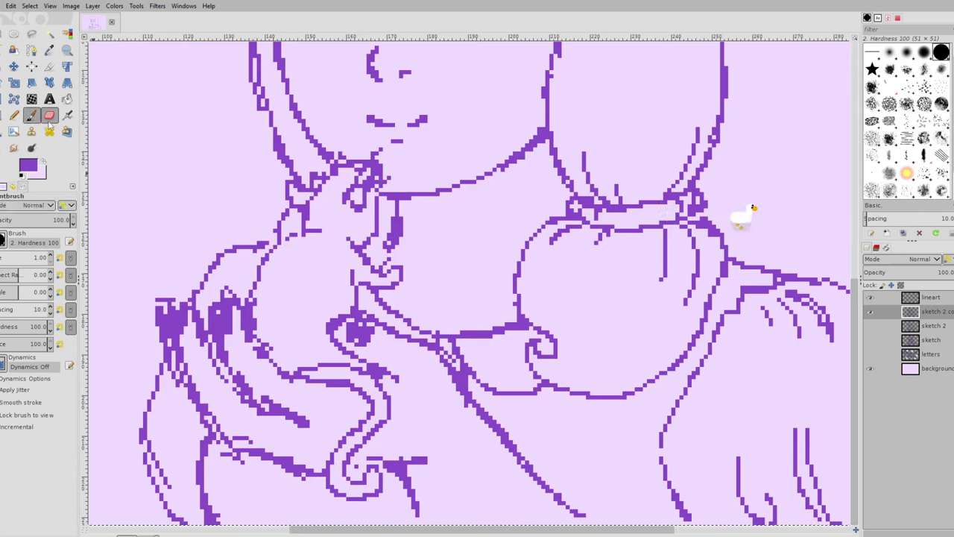
mouse_move(324, 175)
mouse_down()
mouse_move(313, 178)
mouse_move(375, 181)
mouse_up()
key(n)
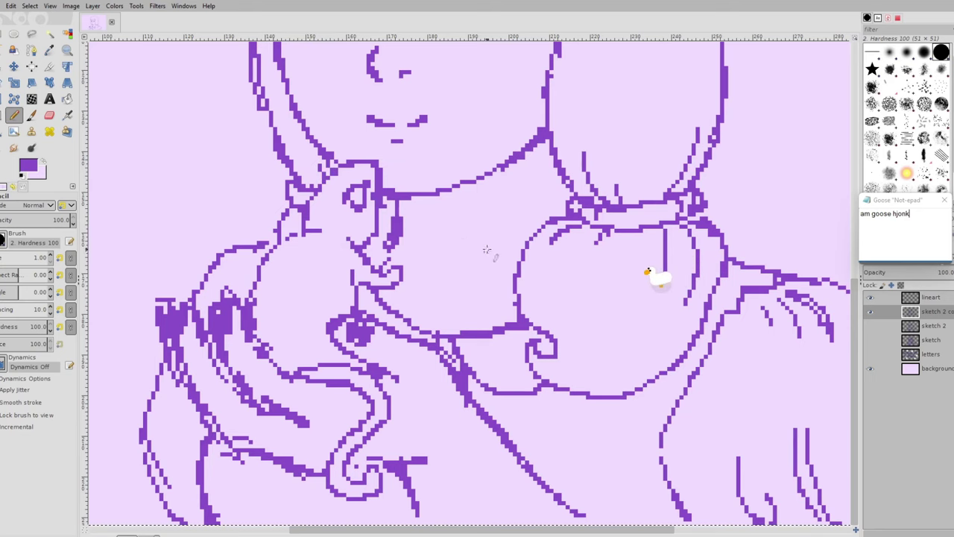
Clean up the forearm and sleeve outlines beside the raised hand, and close both Goose "Not-epad" notes.
ctrl+scroll(254, 306, down, 1)
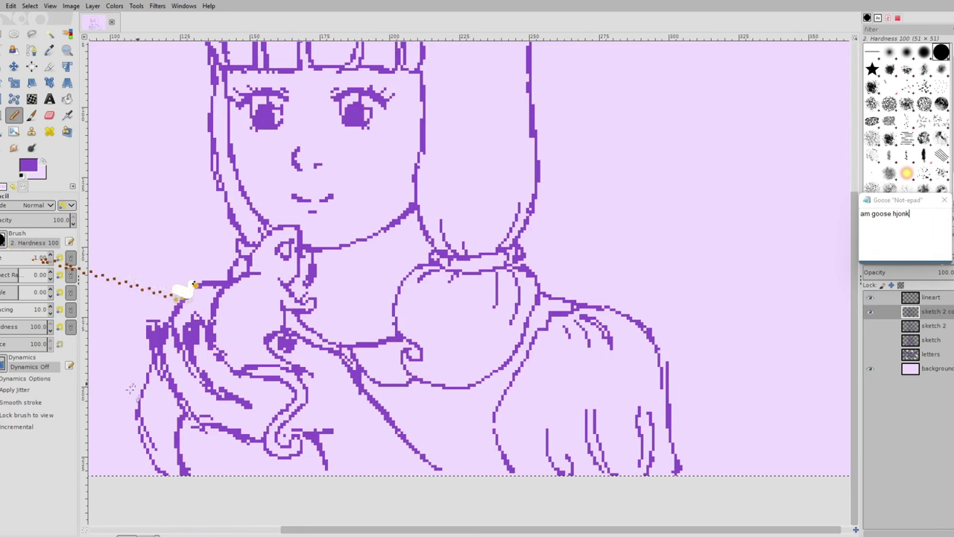
key(shift+e)
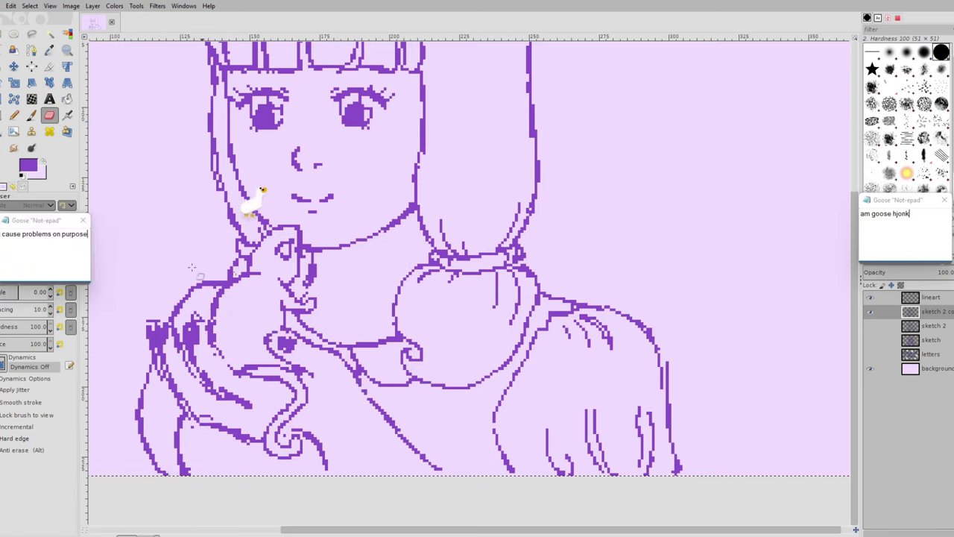
click(83, 221)
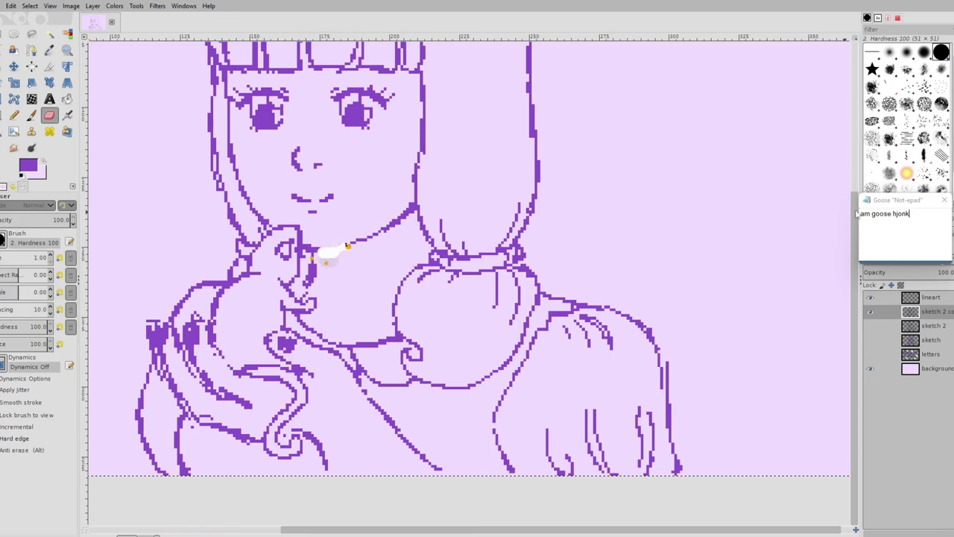
click(945, 200)
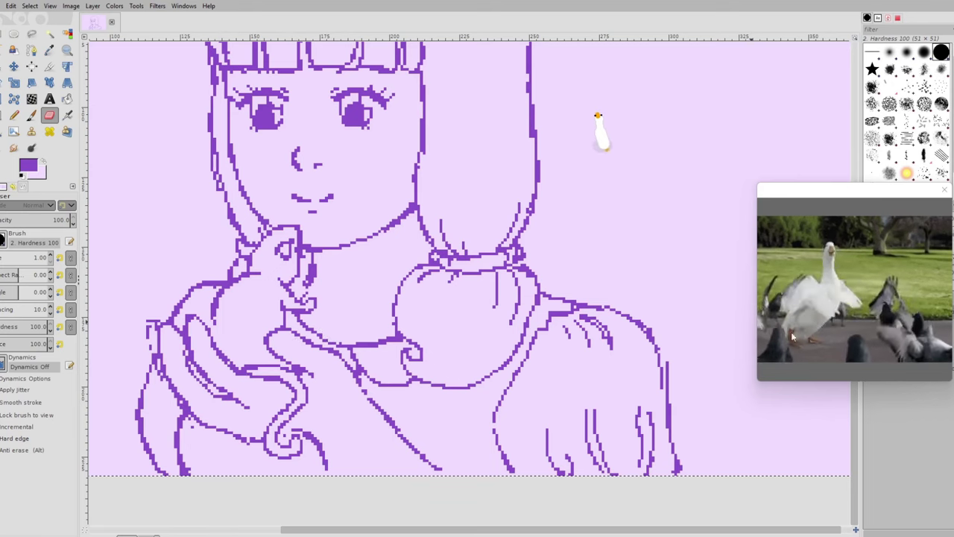
Redraw the outline of the hand holding the small animal, and close the two goose-and-pigeons photos.
click(944, 190)
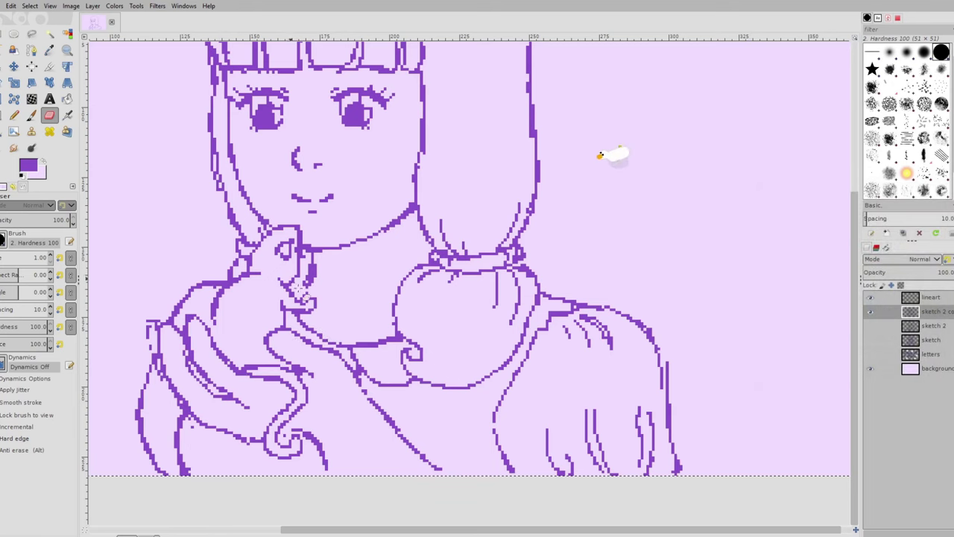
key(n)
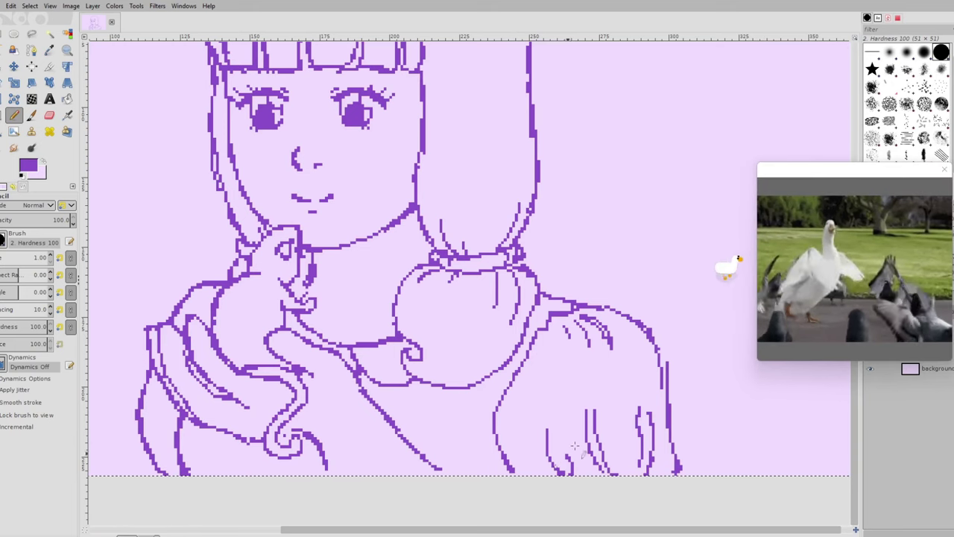
click(945, 170)
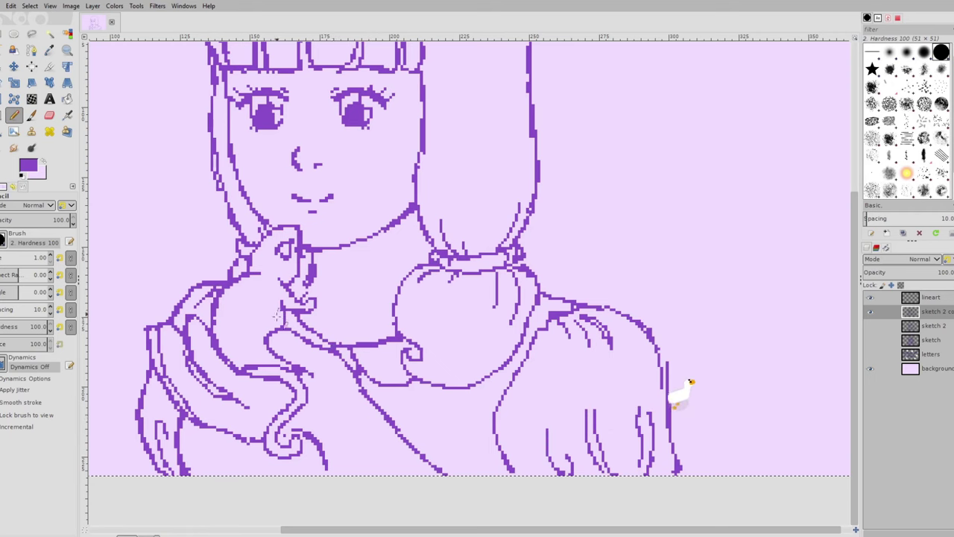
Remove the "lineart" layer and duplicate the cleaned-up sketch layer, hiding the original.
scroll(495, 416, down, 2)
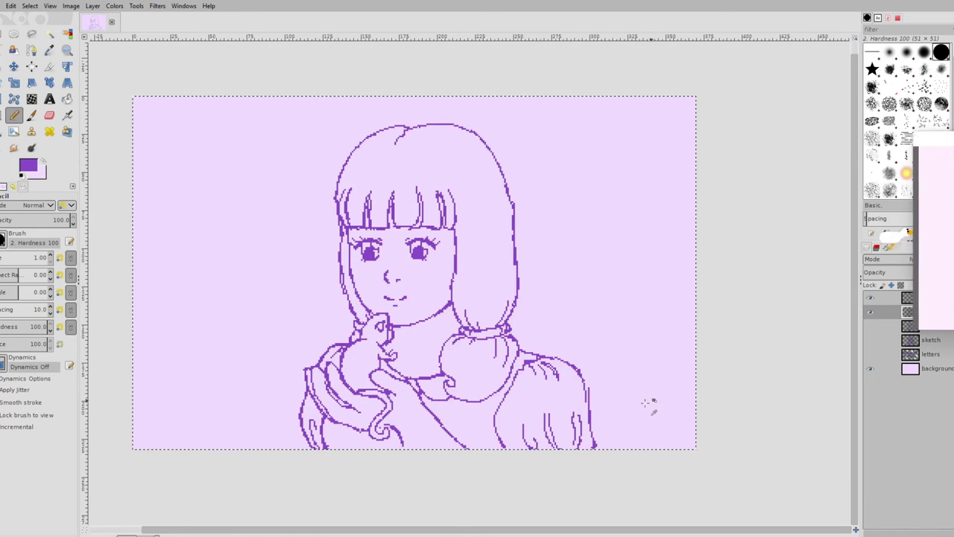
scroll(647, 403, up, 2)
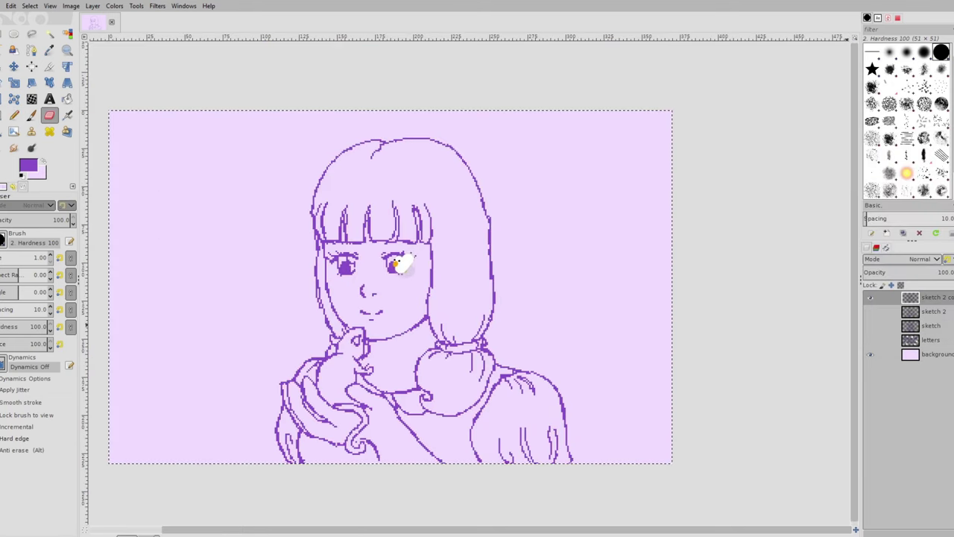
key(ctrl+shift+d)
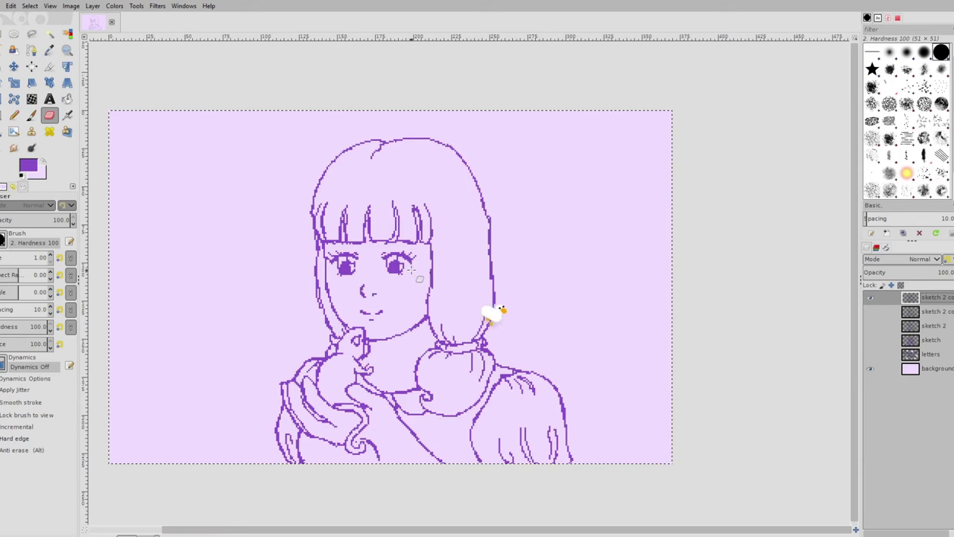
Bucket-fill the main hair area and the fringe with light purple dbc7f0.
click(67, 99)
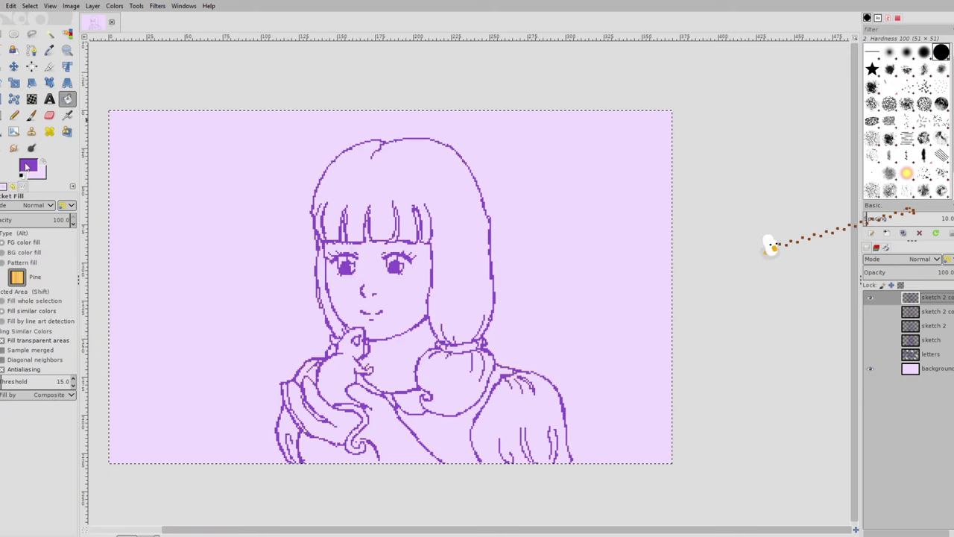
click(28, 166)
drag(200, 145, 605, 84)
drag(569, 122, 556, 112)
click(673, 241)
click(473, 217)
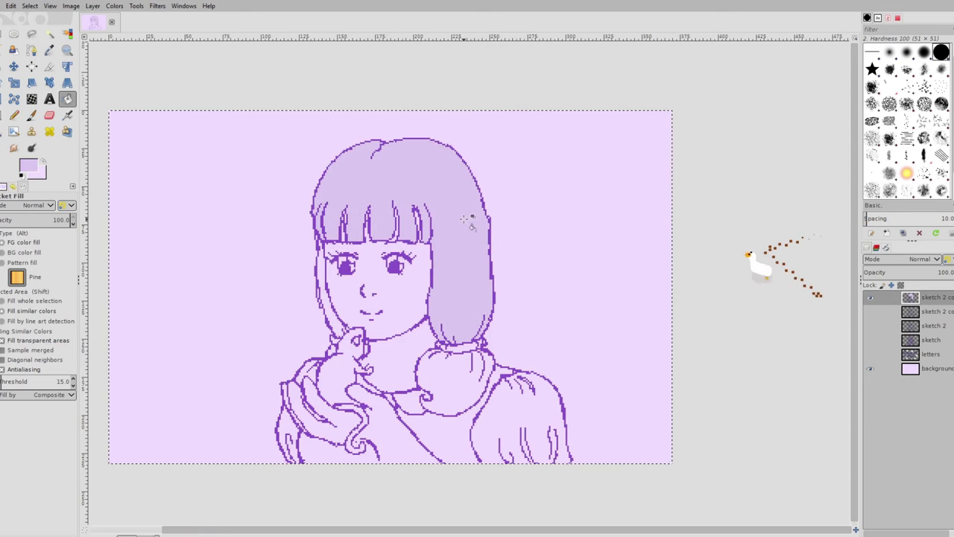
Fill the tied-off hair bunch and the strand on the other side of the face with the same light purple.
click(466, 382)
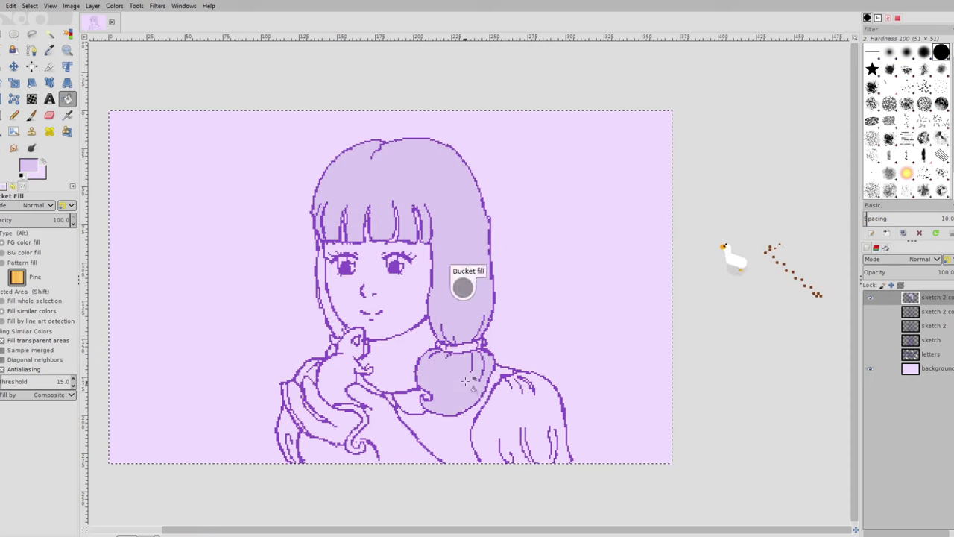
click(316, 298)
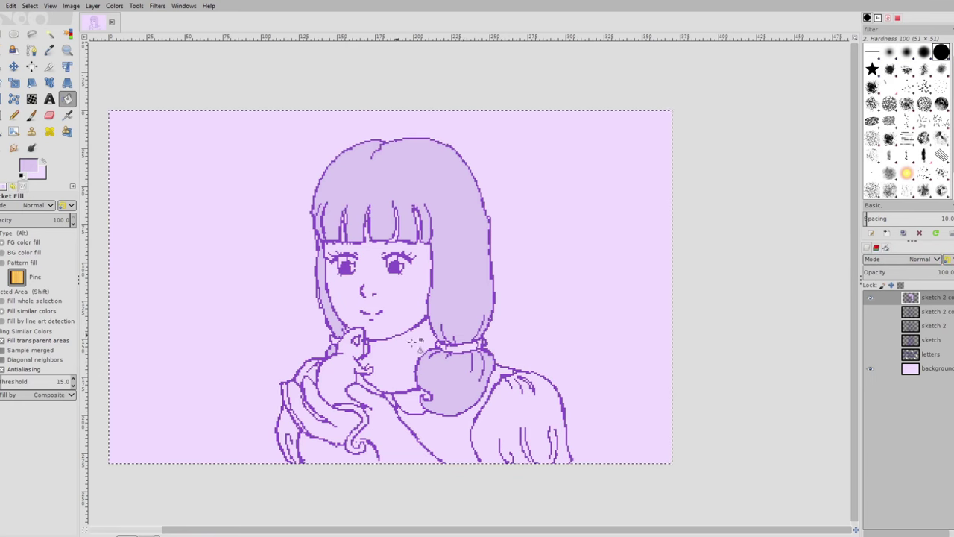
scroll(468, 342, up, 6)
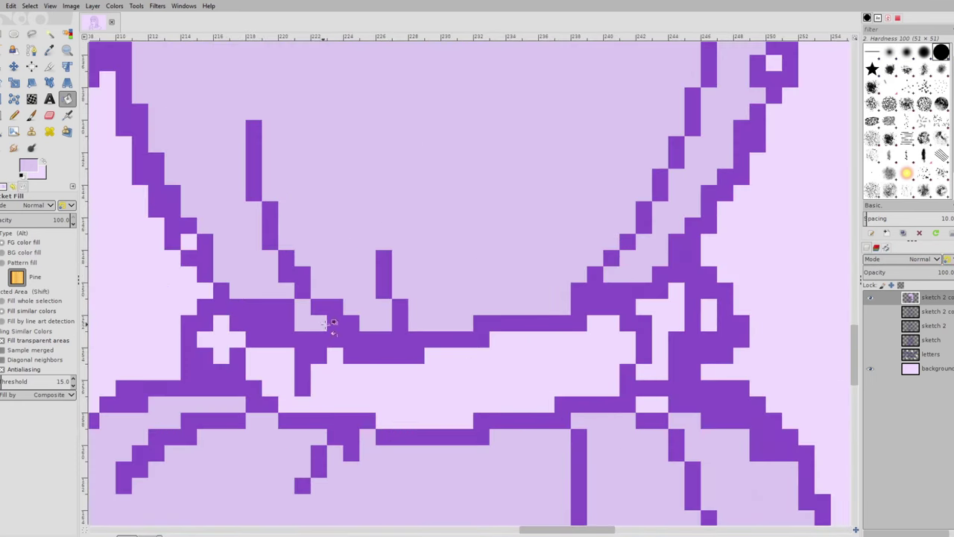
scroll(399, 324, down, 5)
scroll(385, 323, down, 1)
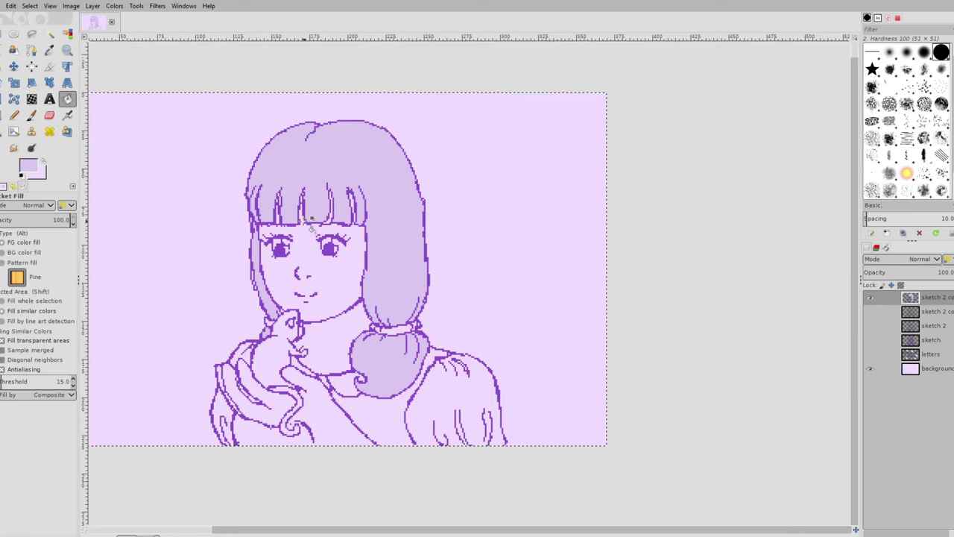
Try filling the small animal's body with dark greyish purple 8d809c, and undo the fill.
click(27, 171)
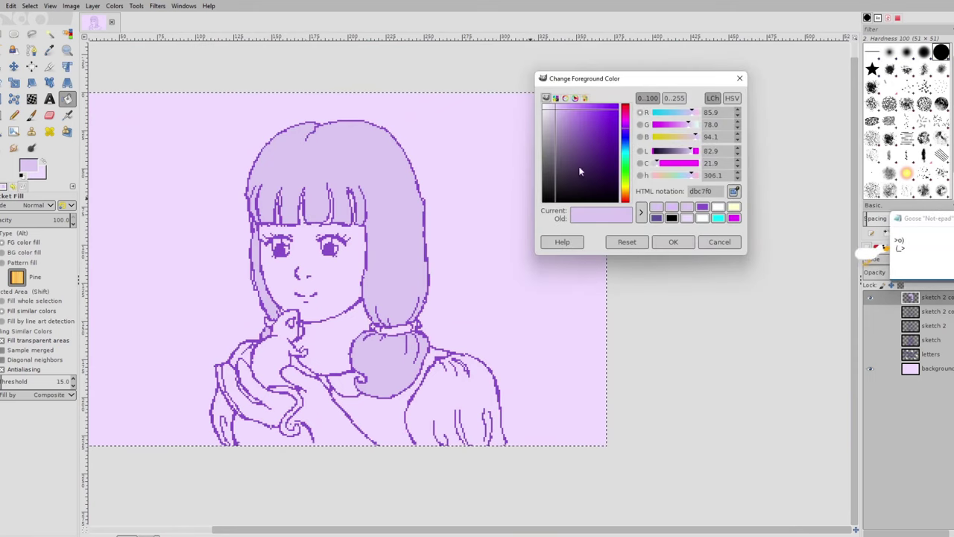
click(546, 126)
drag(547, 127, 557, 140)
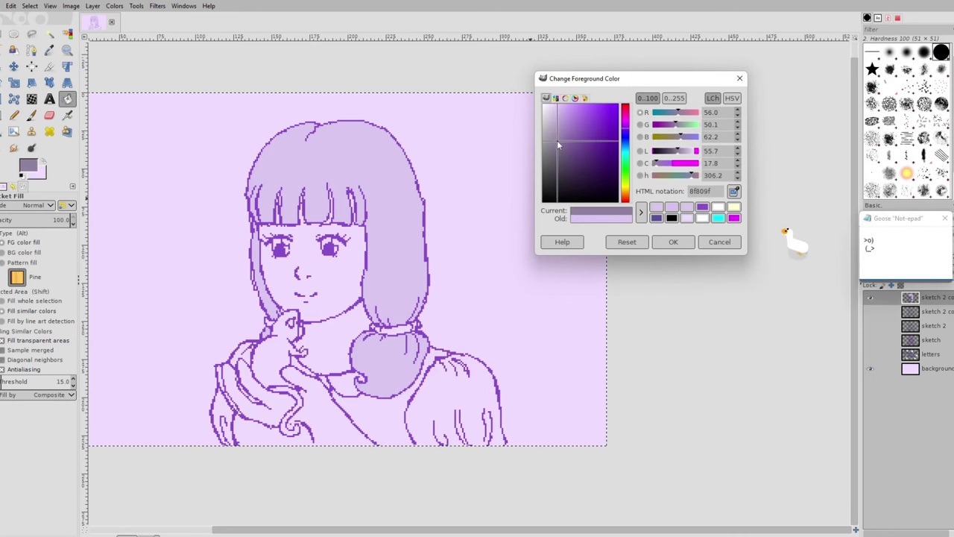
click(690, 246)
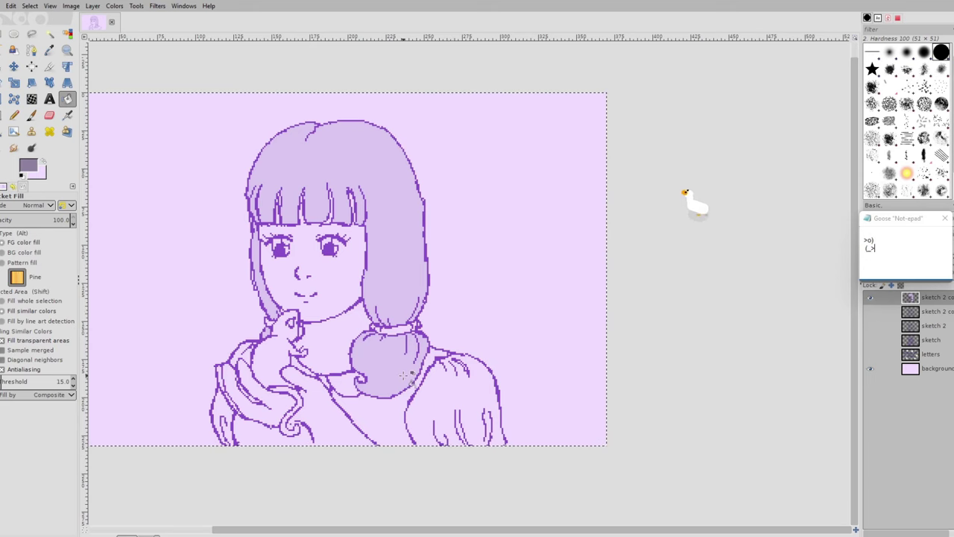
click(32, 167)
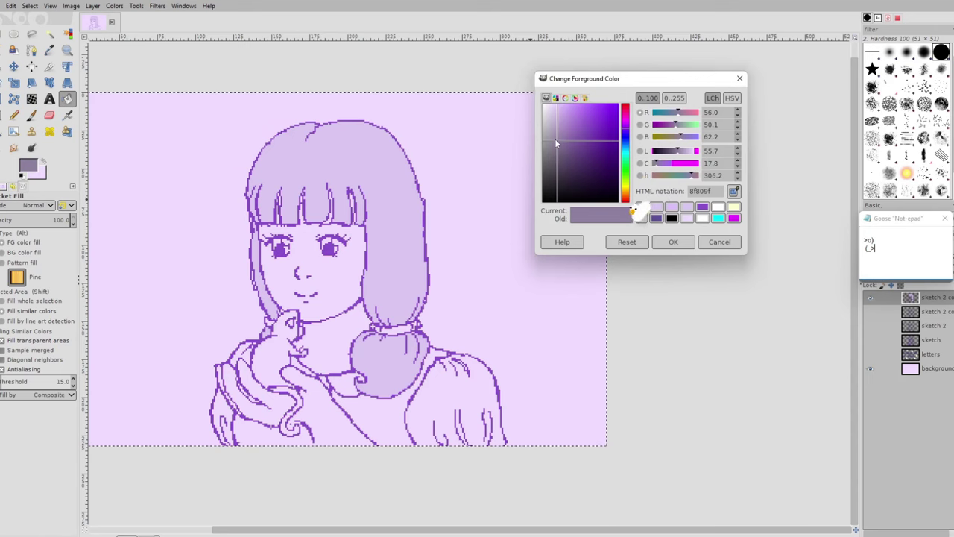
mouse_move(547, 152)
mouse_down()
mouse_move(529, 142)
mouse_move(558, 146)
mouse_up()
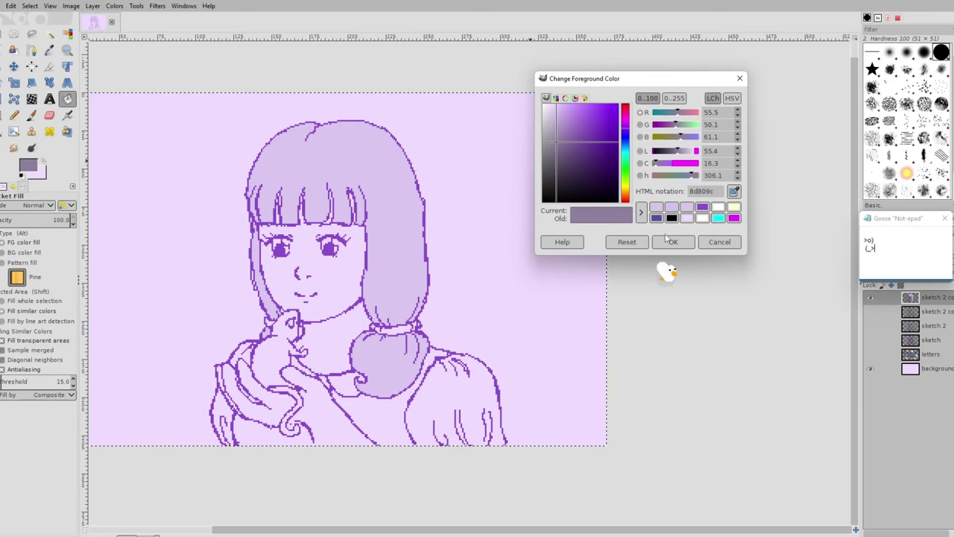
key(Return)
click(286, 344)
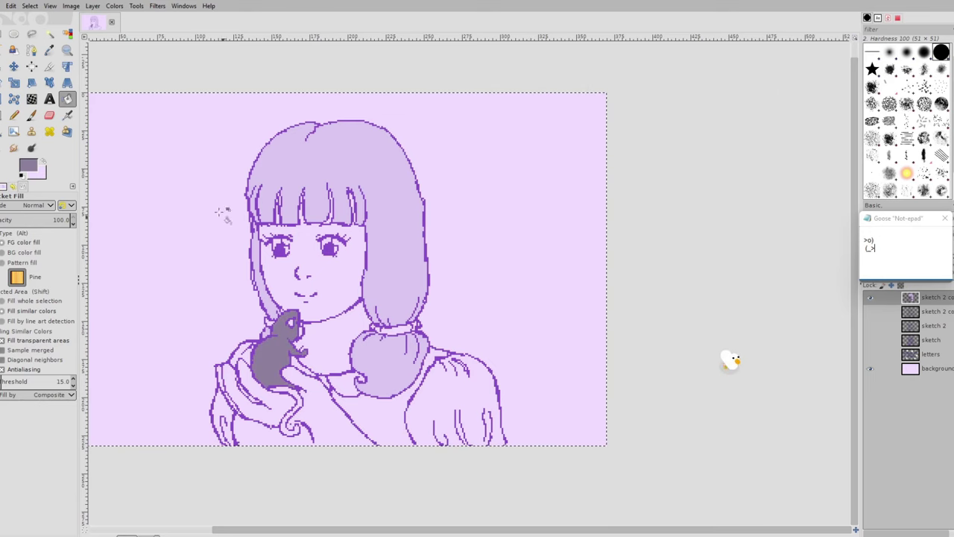
key(ctrl+z)
Try filling the small animal's body with the lighter greyish purple a99bb6.
click(38, 166)
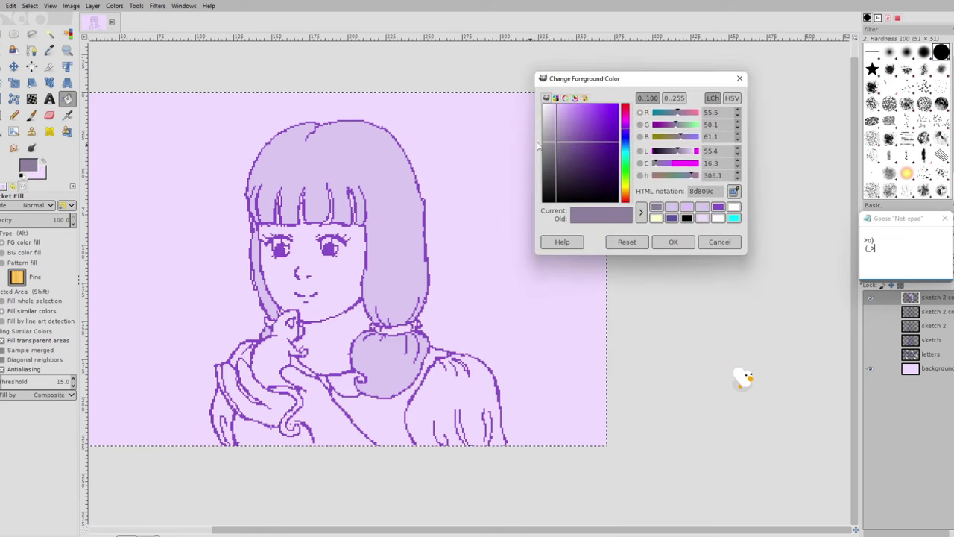
drag(555, 149, 555, 136)
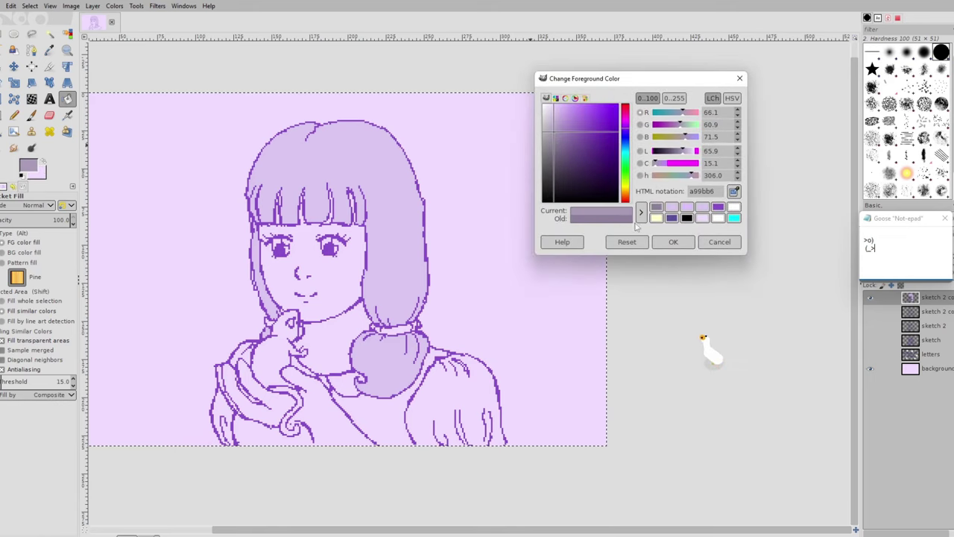
click(673, 242)
click(273, 363)
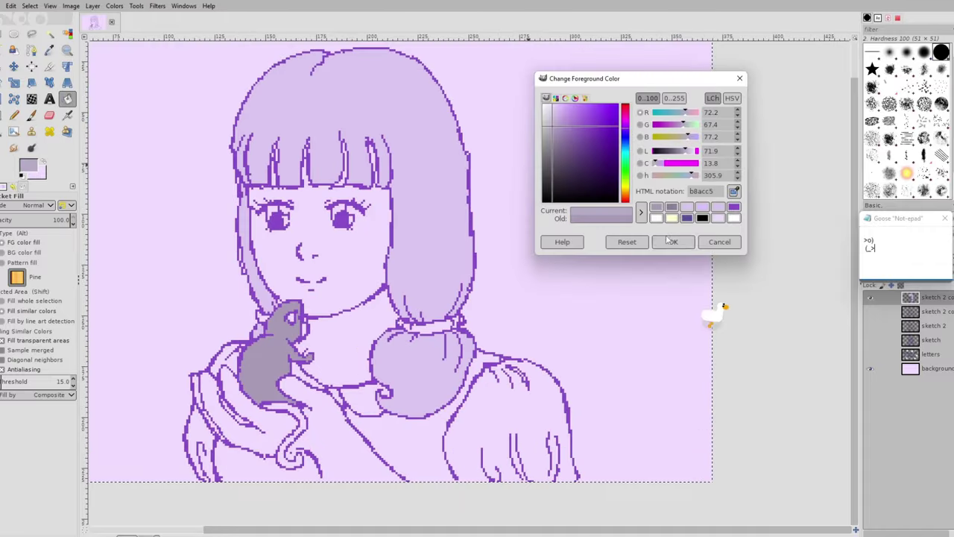
Undo the last fill and fill the small animal's body with greyish purple b8acc5.
click(675, 241)
click(675, 238)
key(ctrl+z)
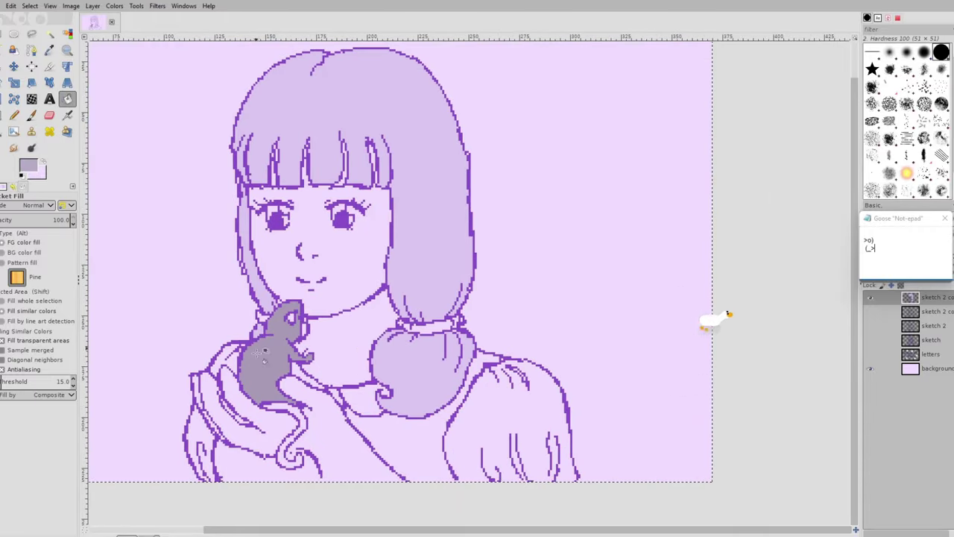
click(256, 352)
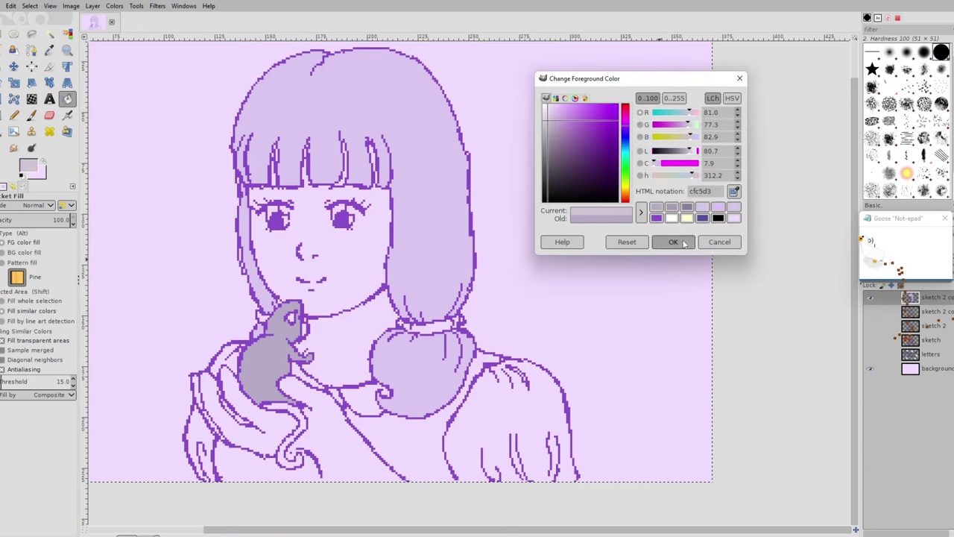
Try filling the hair tie behind the small animal's head with pale grey-purple cfc5d3, and undo the fill.
click(681, 241)
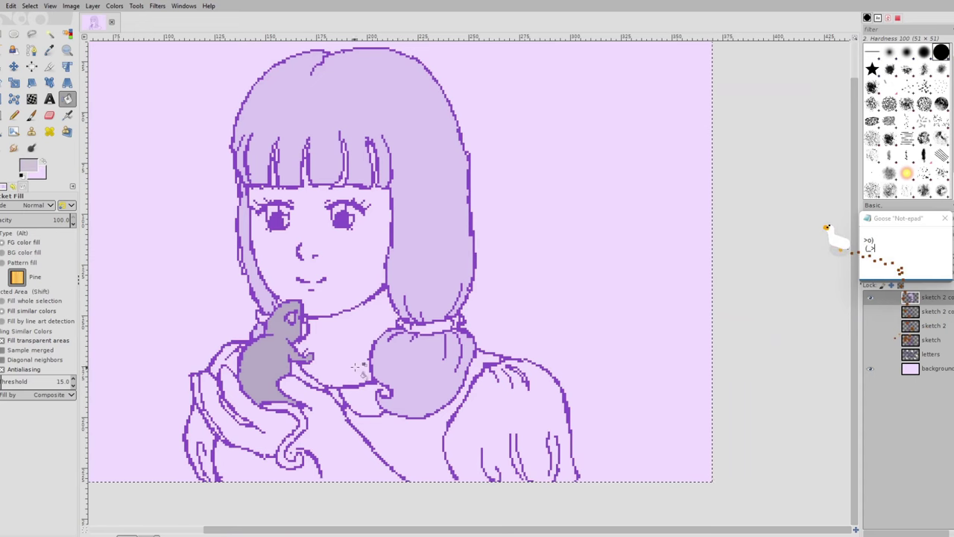
scroll(271, 345, up, 3)
click(255, 259)
key(ctrl+z)
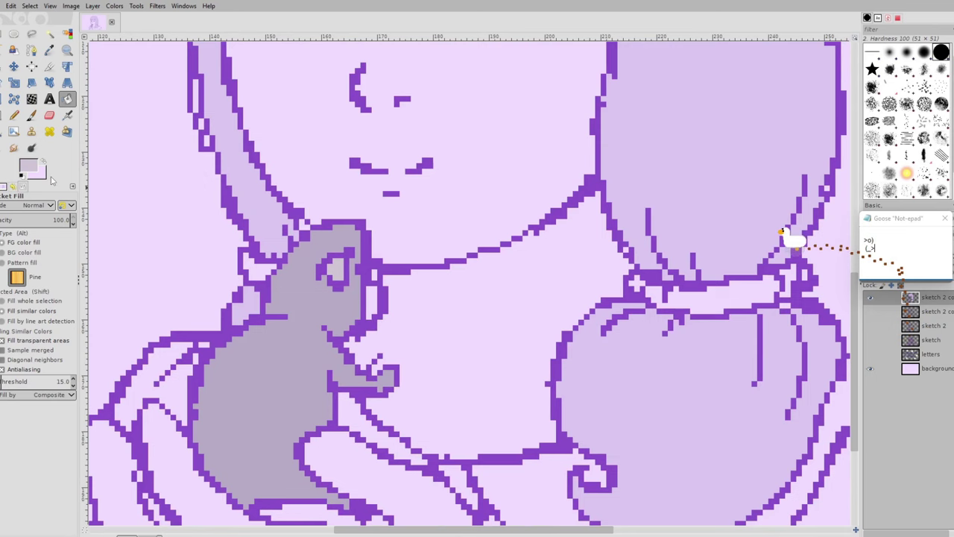
Shift the foreground colour to a lighter, pinker grey and fill the small animal's tail with it.
click(28, 166)
drag(548, 126, 550, 119)
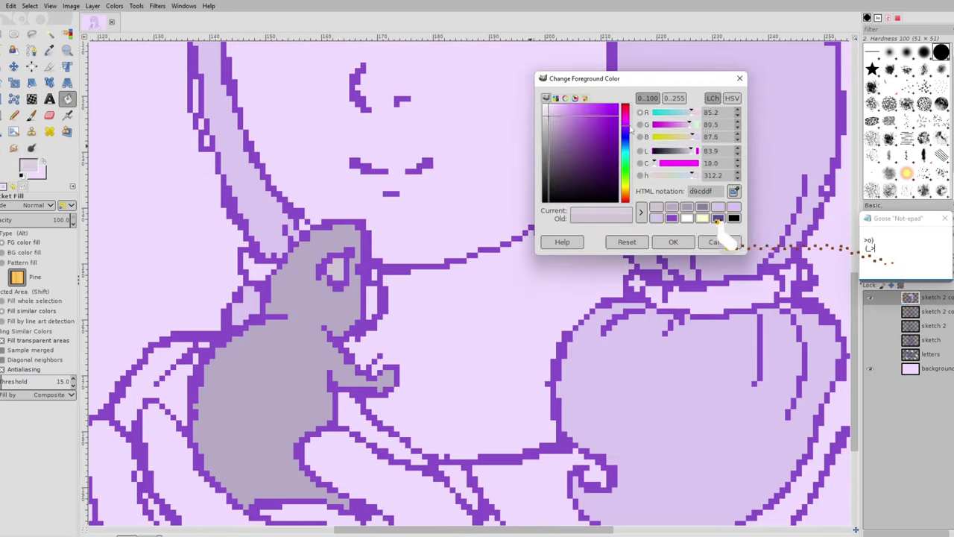
click(627, 126)
click(675, 240)
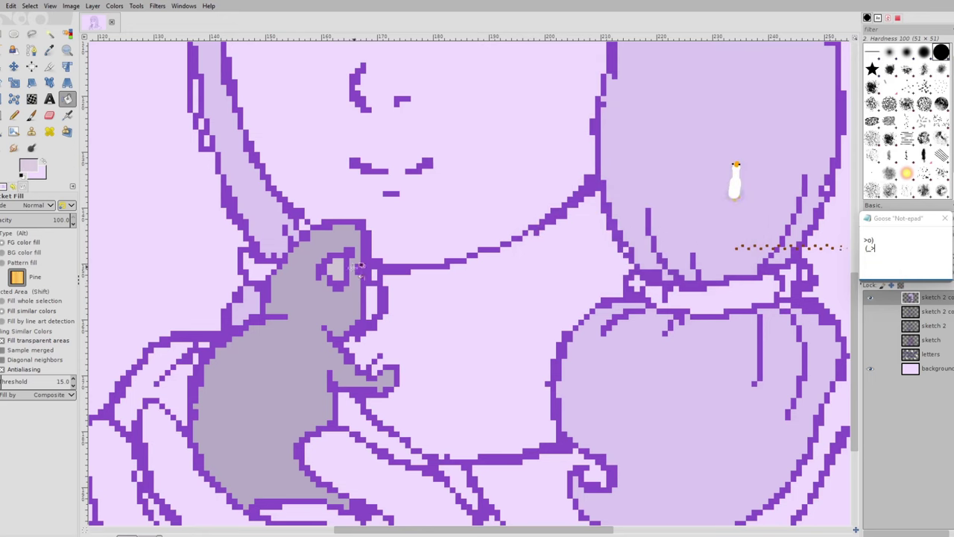
scroll(460, 284, down, 5)
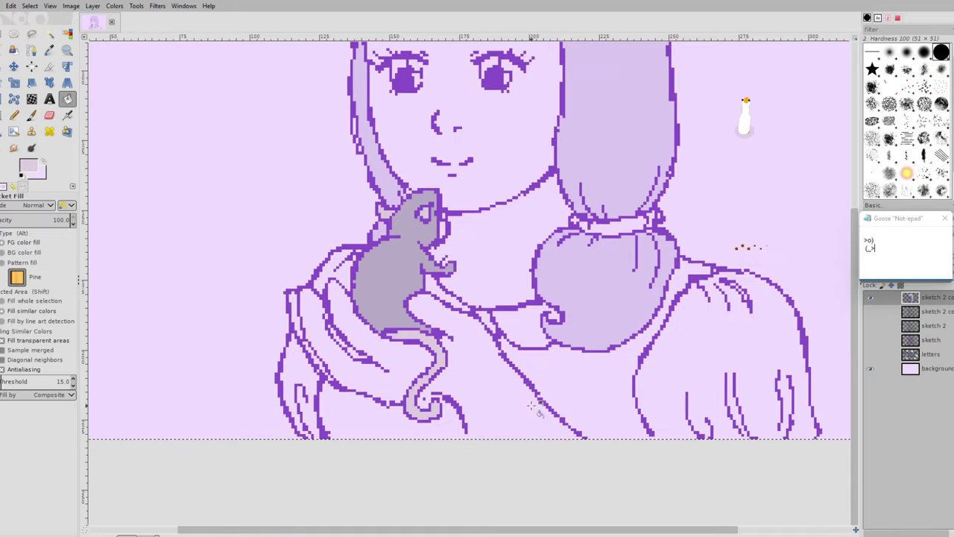
scroll(532, 404, down, 1)
Try filling the figure's face with pale peach f3e4d9.
mouse_move(534, 272)
mouse_down()
mouse_move(507, 315)
mouse_move(431, 363)
mouse_up()
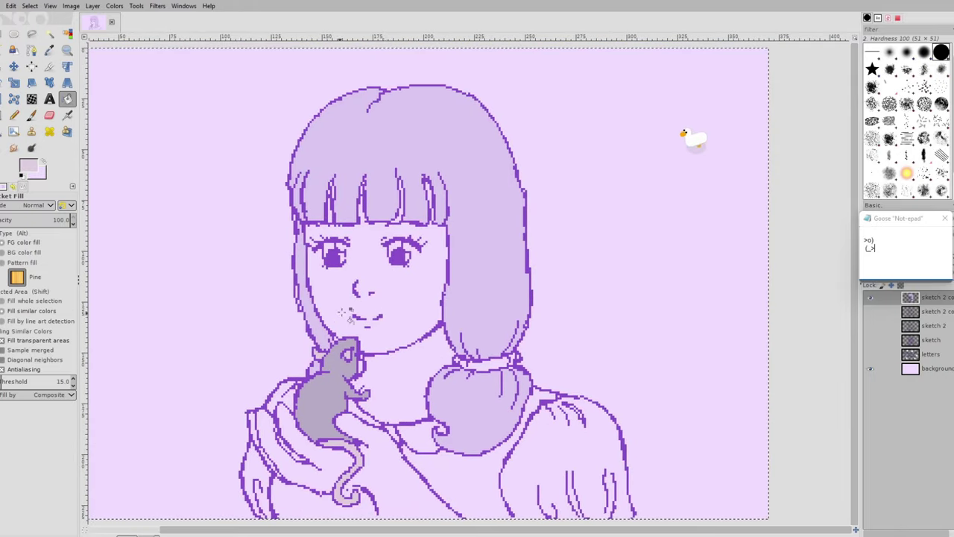
ctrl+scroll(347, 313, down, 4)
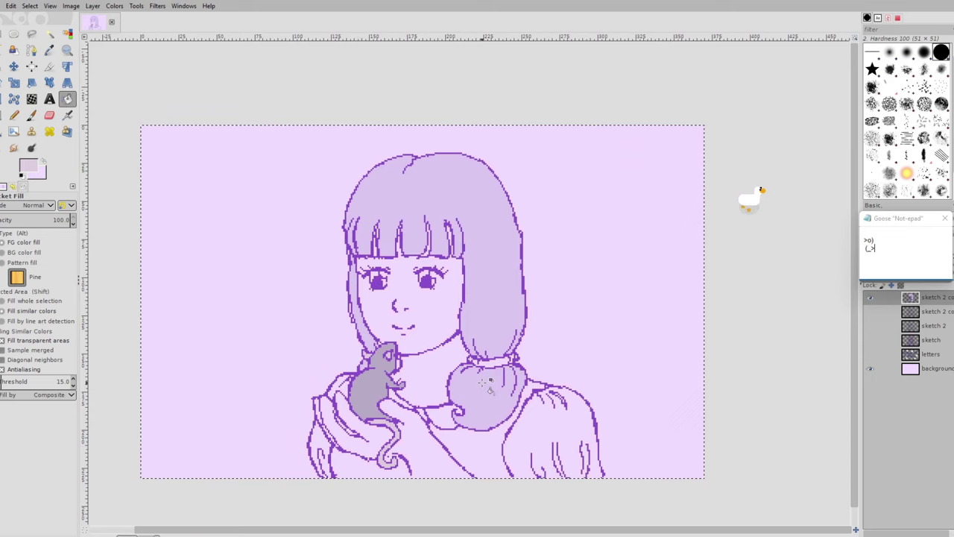
click(29, 165)
click(626, 195)
mouse_move(627, 198)
mouse_down()
mouse_move(624, 133)
mouse_move(633, 200)
mouse_move(625, 187)
mouse_up()
click(550, 112)
drag(550, 112, 551, 108)
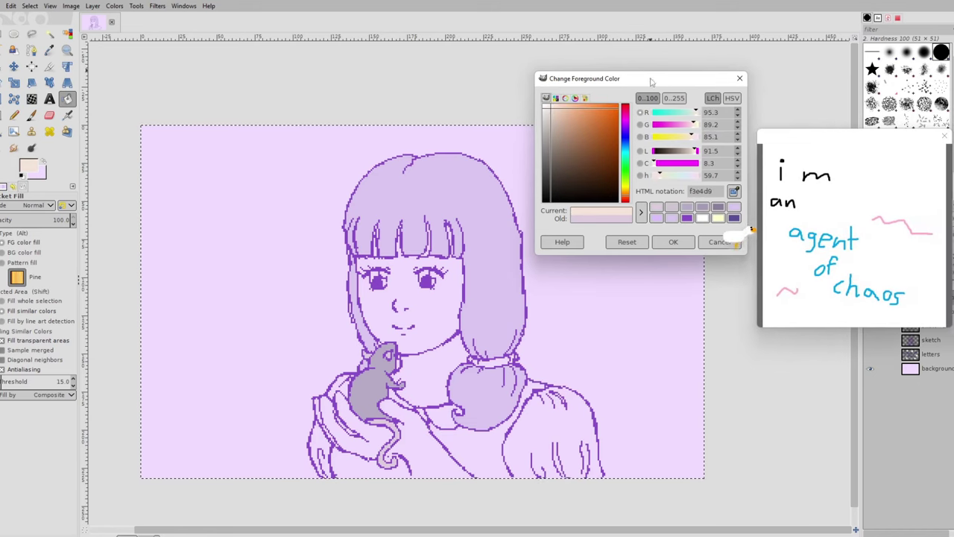
drag(653, 82, 555, 47)
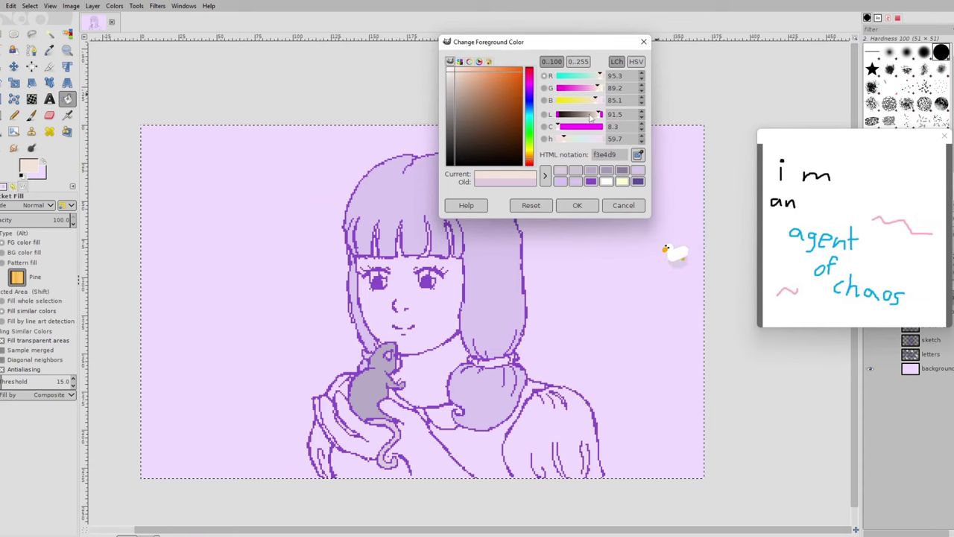
click(575, 205)
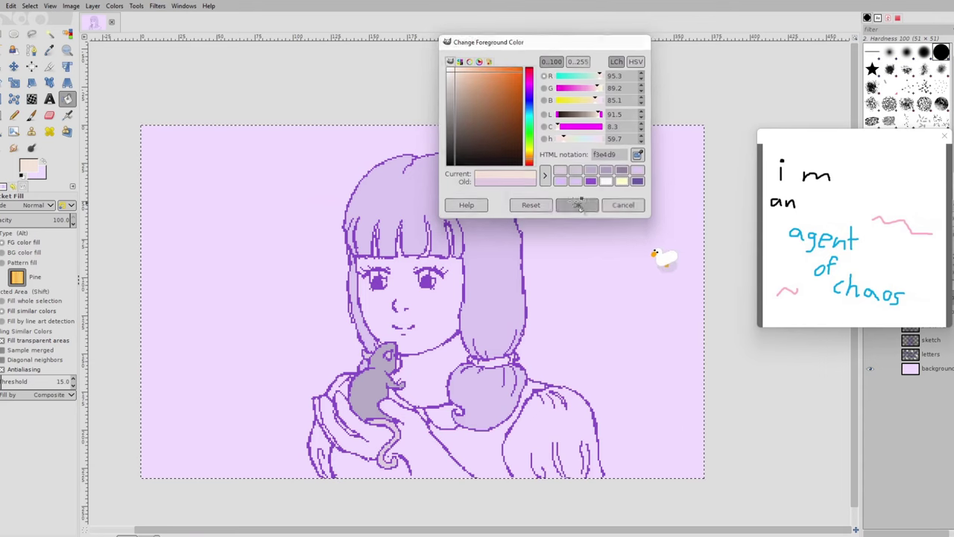
click(453, 315)
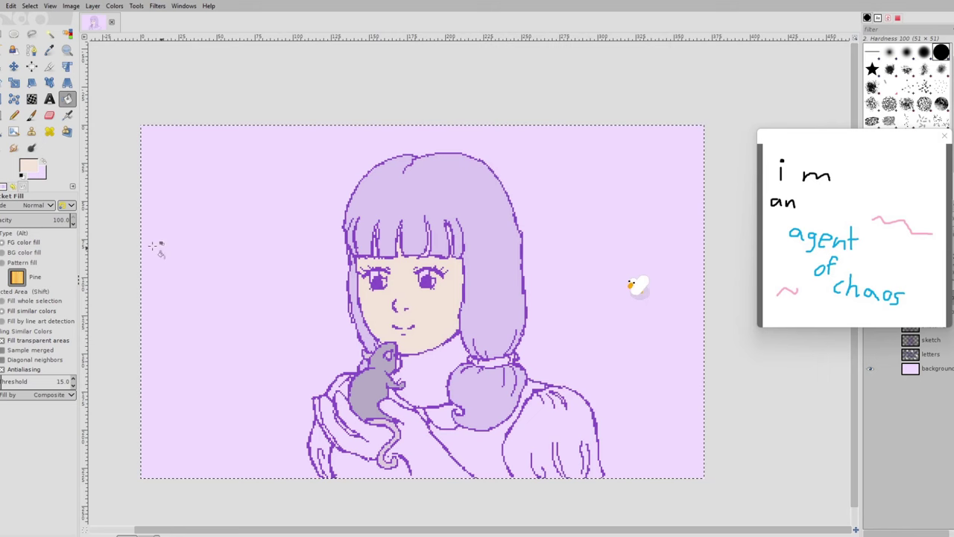
Lighten the skin colour to very pale pink fbf2ef and fill the figure's face with it.
click(30, 171)
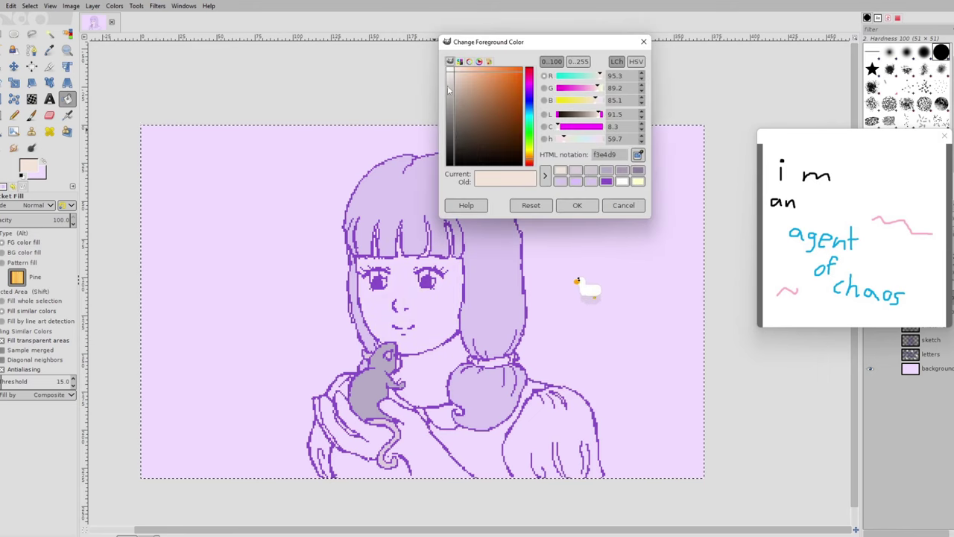
drag(531, 163, 533, 166)
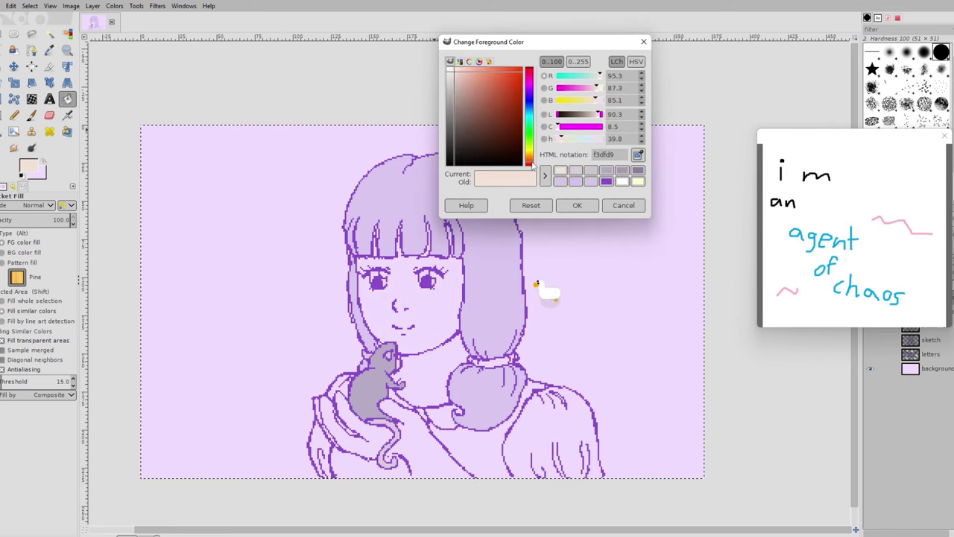
click(564, 205)
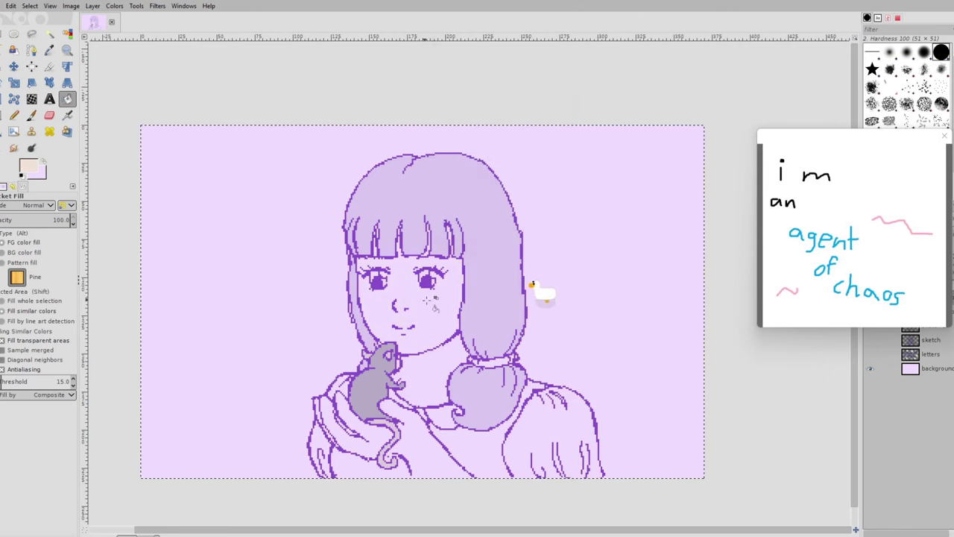
click(31, 168)
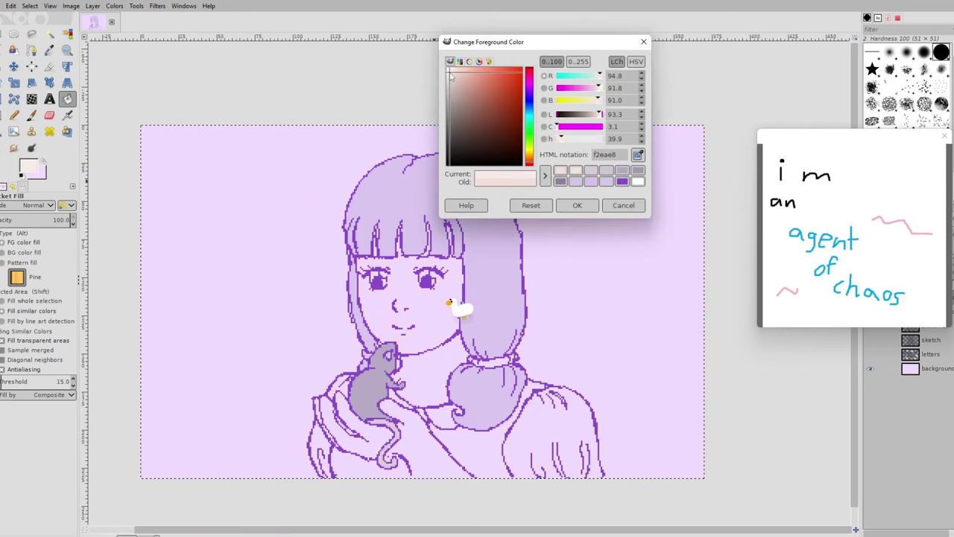
click(562, 208)
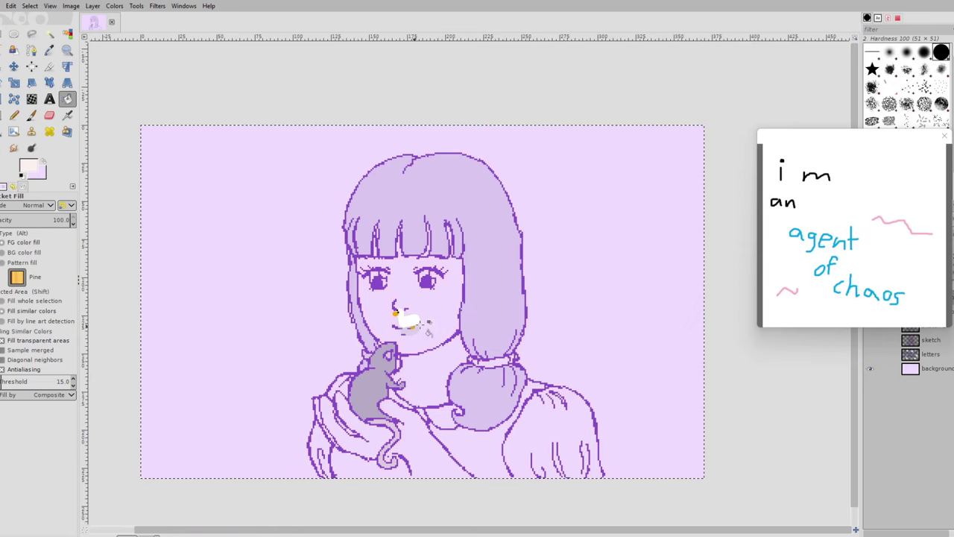
click(417, 299)
Try shifting the foreground skin colour to the slightly pinker fbf0ef.
scroll(458, 341, up, 2)
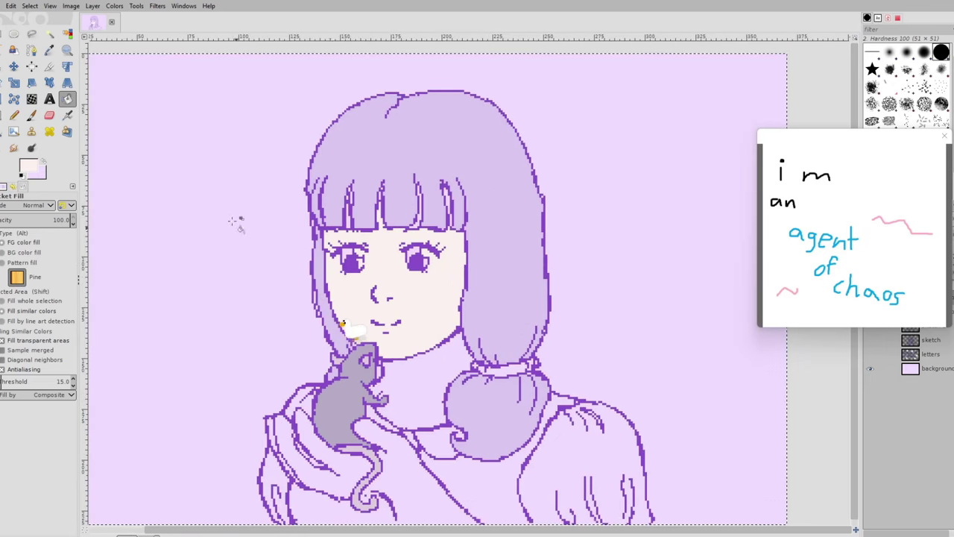
click(35, 161)
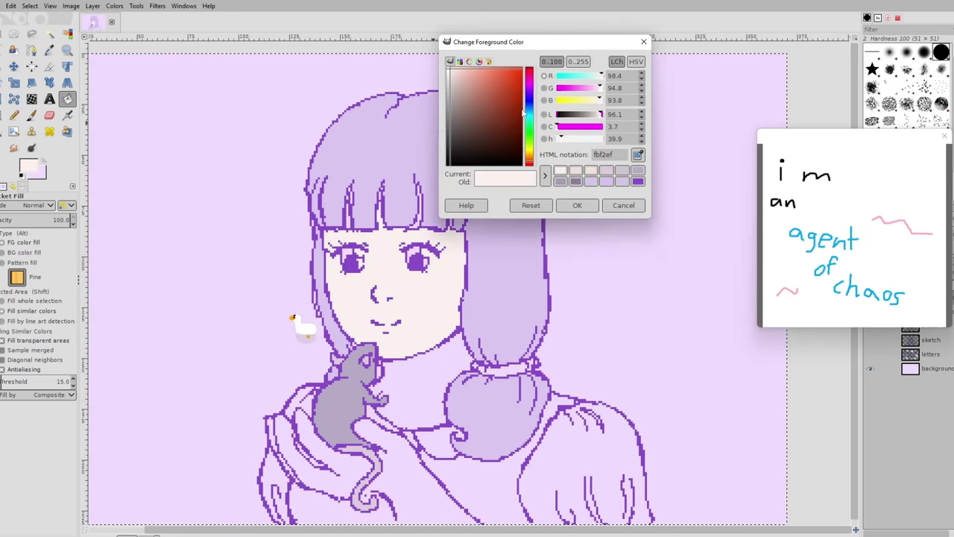
click(531, 165)
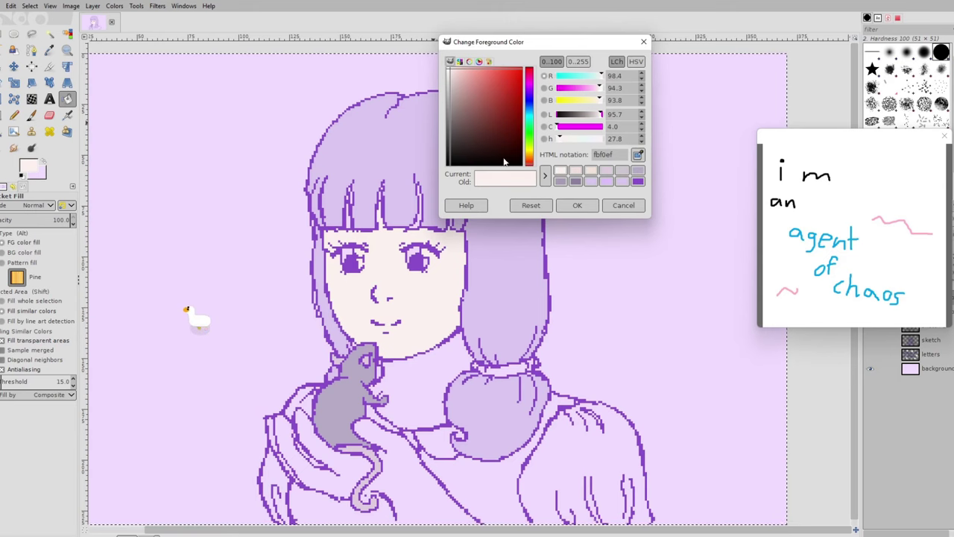
click(580, 205)
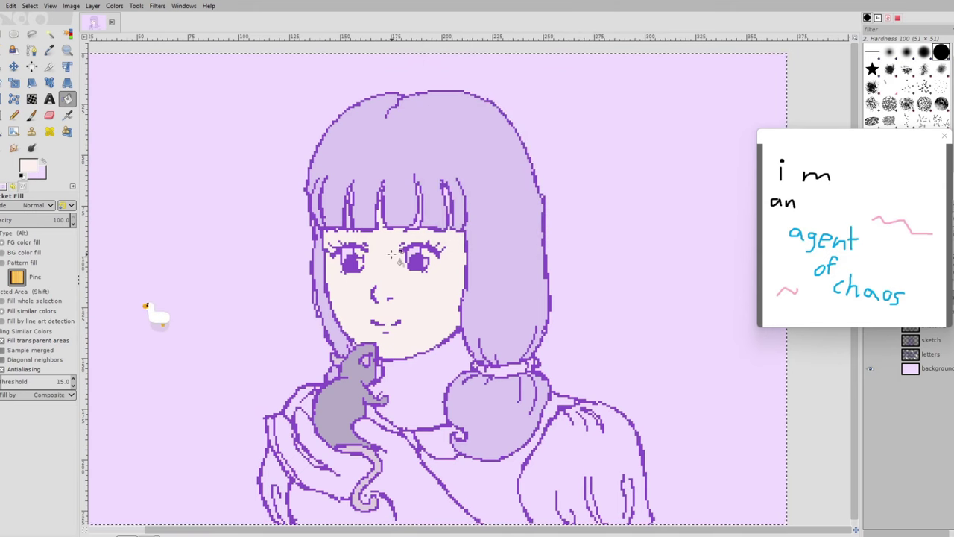
click(42, 175)
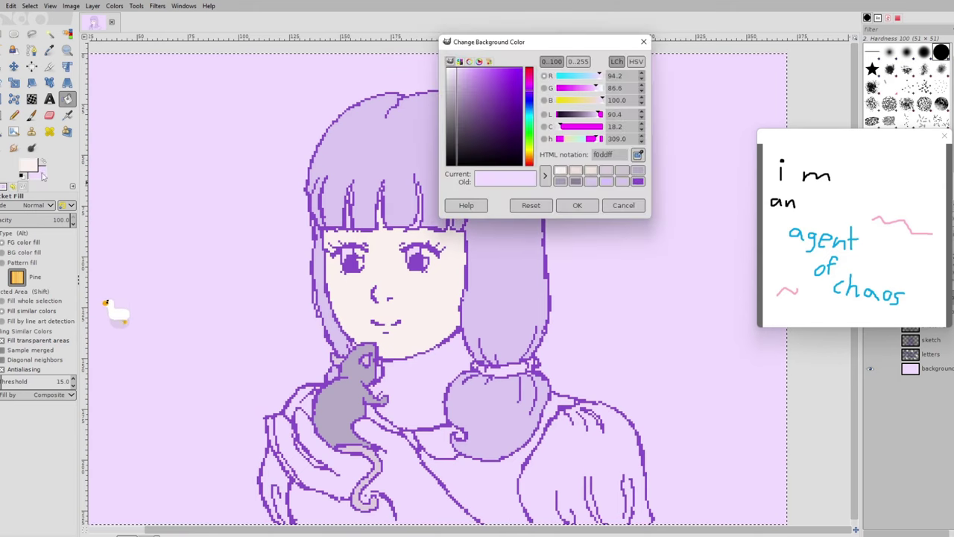
click(623, 205)
Darken the skin colour slightly to a pale beige-pink and fill the figure's face and neck with it.
click(29, 170)
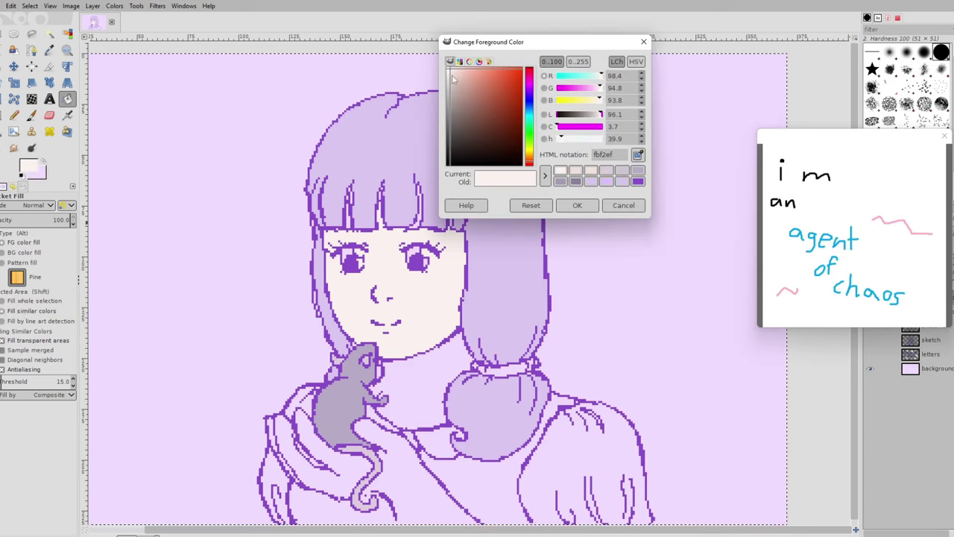
click(575, 205)
click(417, 270)
scroll(420, 287, down, 4)
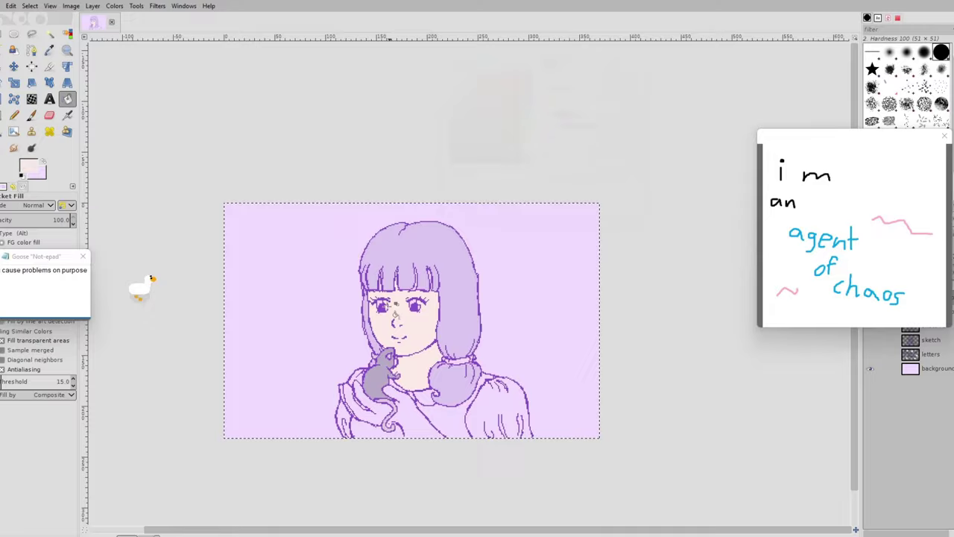
scroll(255, 348, up, 1)
scroll(255, 349, up, 1)
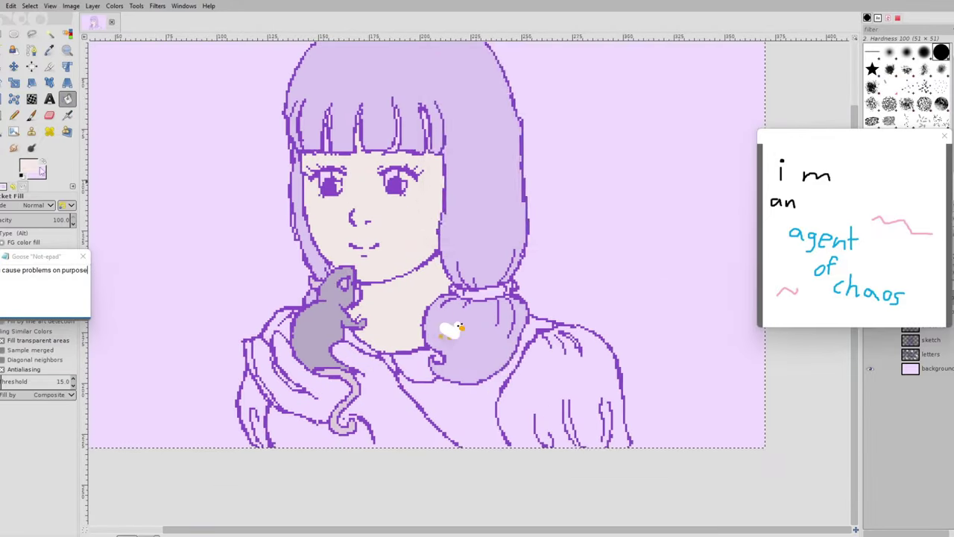
Close the gap in the wrist outline at the canvas's lower edge with a 1-pixel Pencil in the sampled line purple.
click(29, 165)
click(632, 206)
click(14, 115)
drag(73, 255, 134, 239)
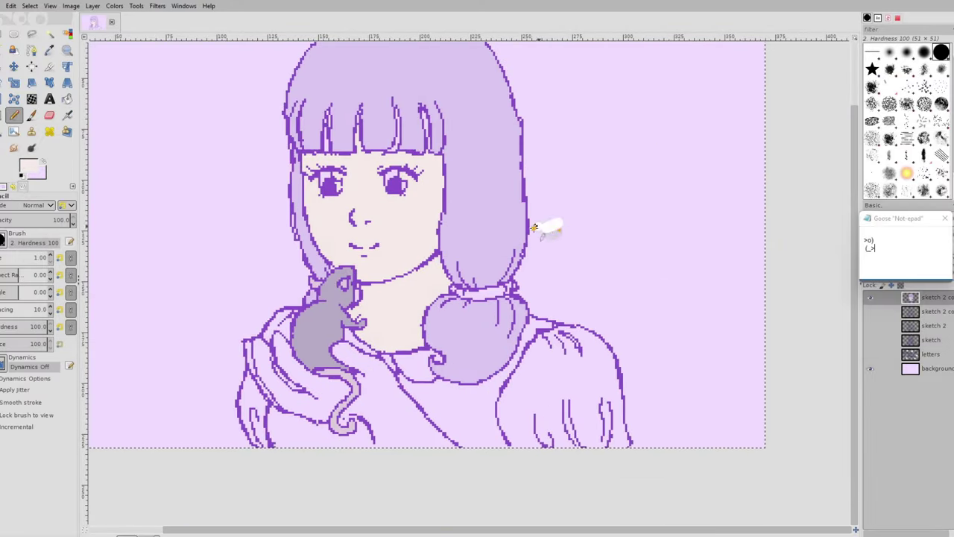
click(2, 239)
key(Escape)
ctrl+click(374, 440)
click(376, 446)
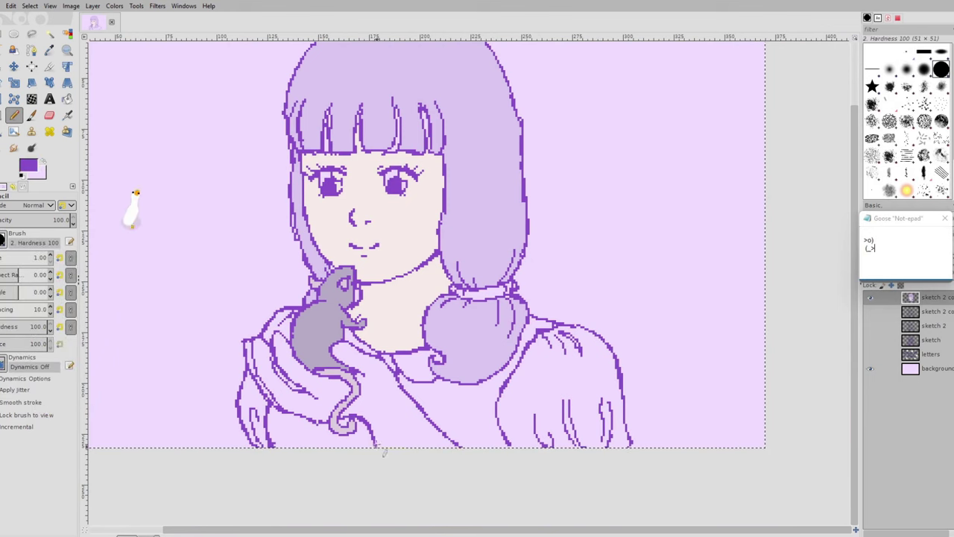
Sample the neck's skin colour and fill the figure's hand and fingers with it.
click(1, 115)
click(67, 99)
ctrl+click(388, 320)
click(302, 402)
click(272, 394)
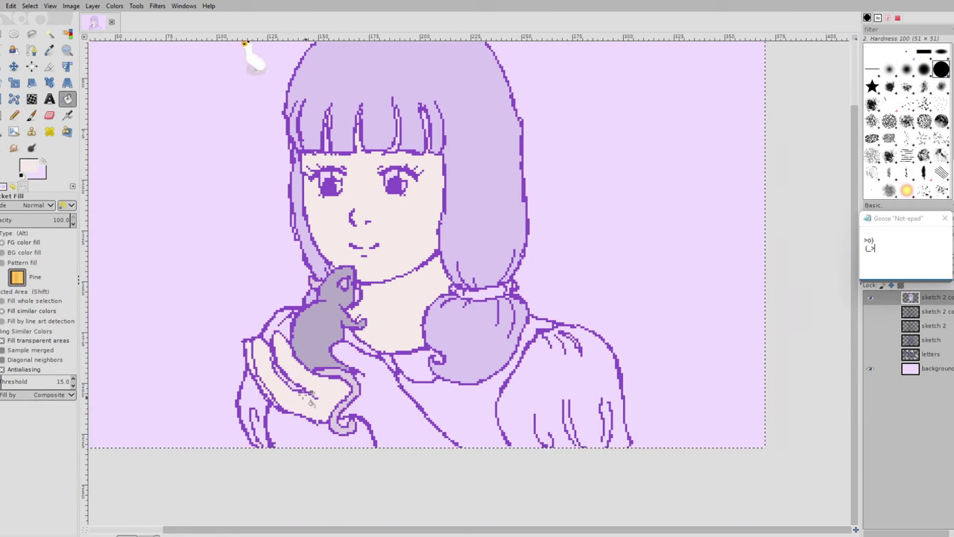
Fill the narrow gaps between the fringe strands with the skin colour.
scroll(316, 378, up, 2)
scroll(238, 431, down, 3)
scroll(270, 225, up, 4)
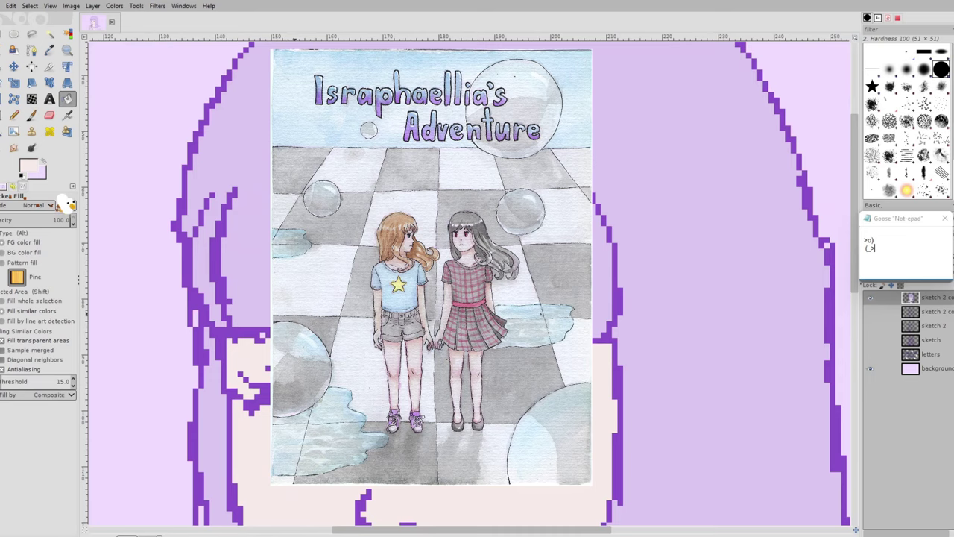
key(n)
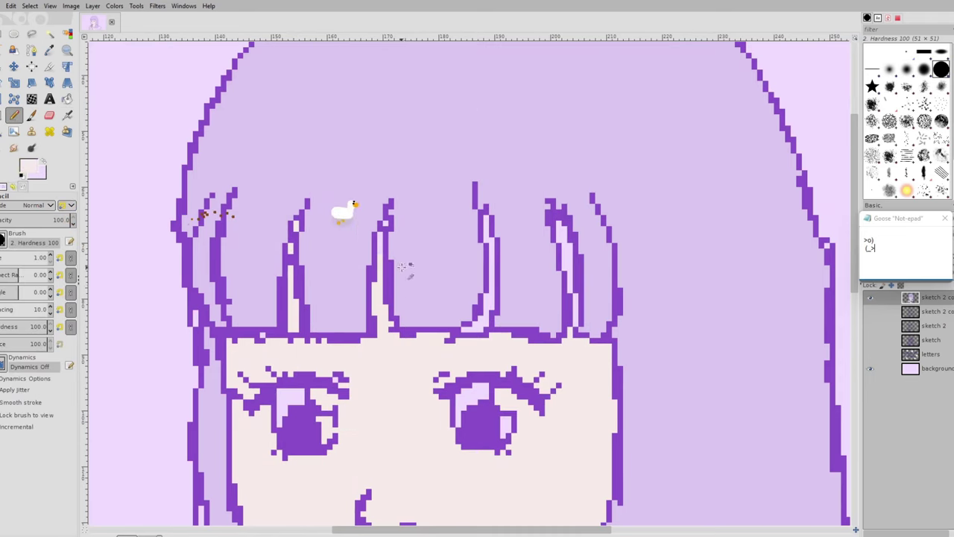
key(shift+b)
click(489, 276)
click(567, 254)
Thin and tidy the fringe strand outlines with the Pencil, using the sampled hair and skin colours.
ctrl+click(247, 170)
key(n)
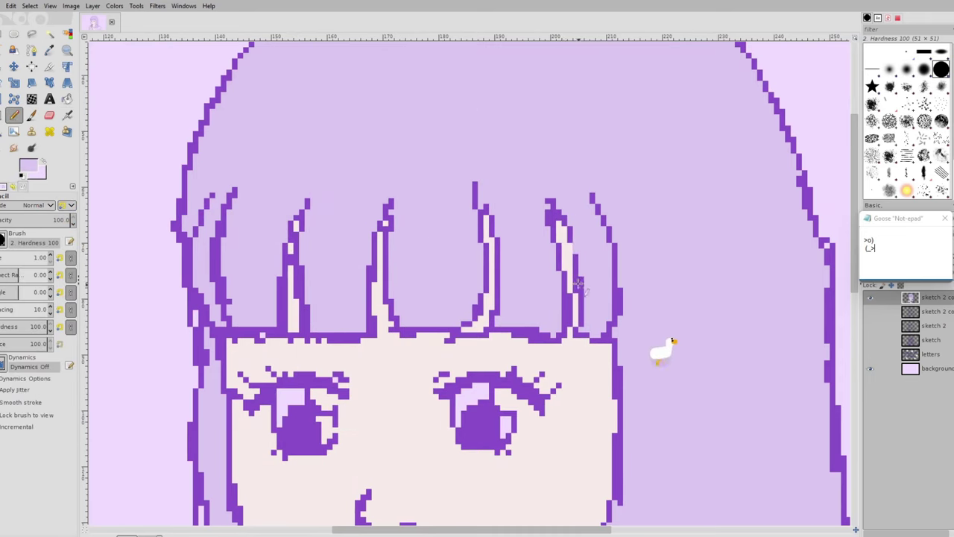
drag(549, 202, 548, 218)
ctrl+click(613, 302)
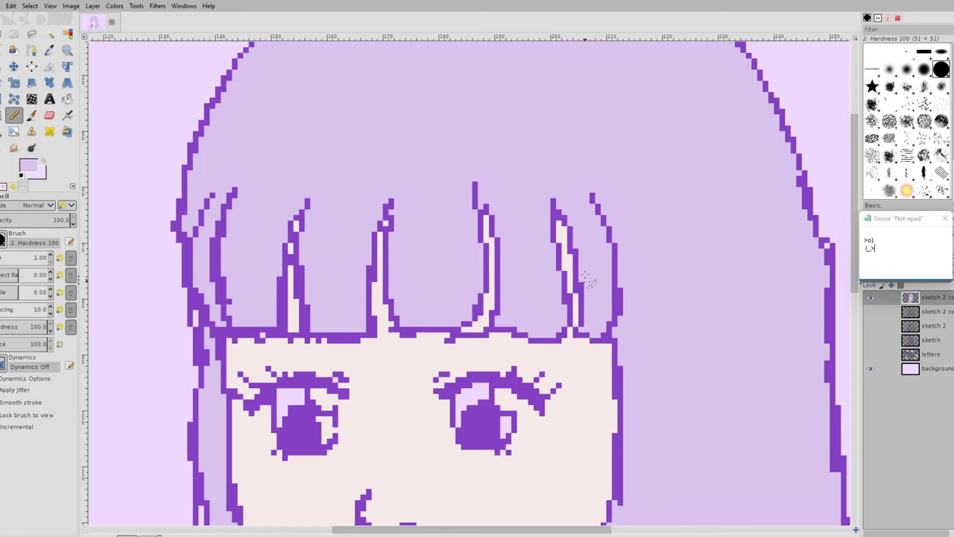
drag(302, 266, 308, 326)
ctrl+click(298, 347)
drag(281, 278, 282, 341)
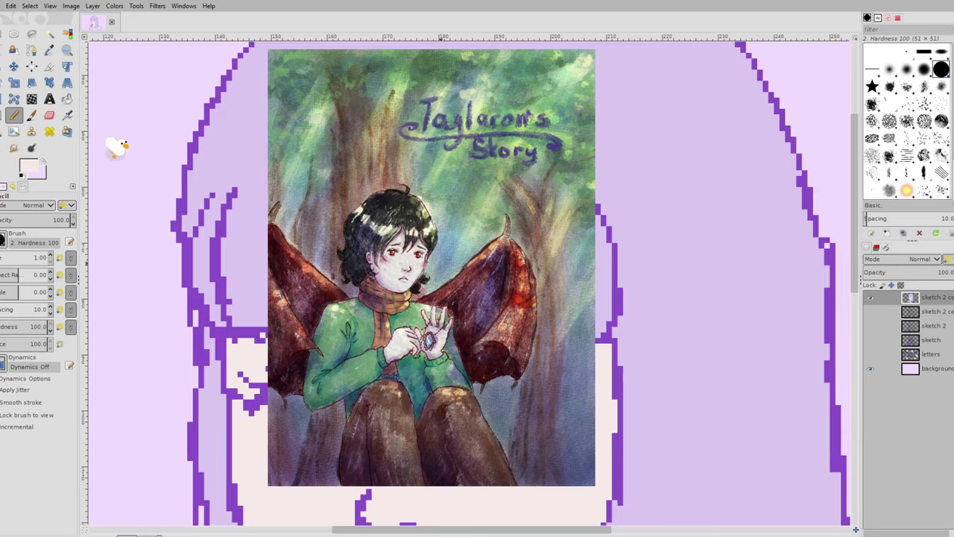
ctrl+click(334, 406)
scroll(462, 261, down, 5)
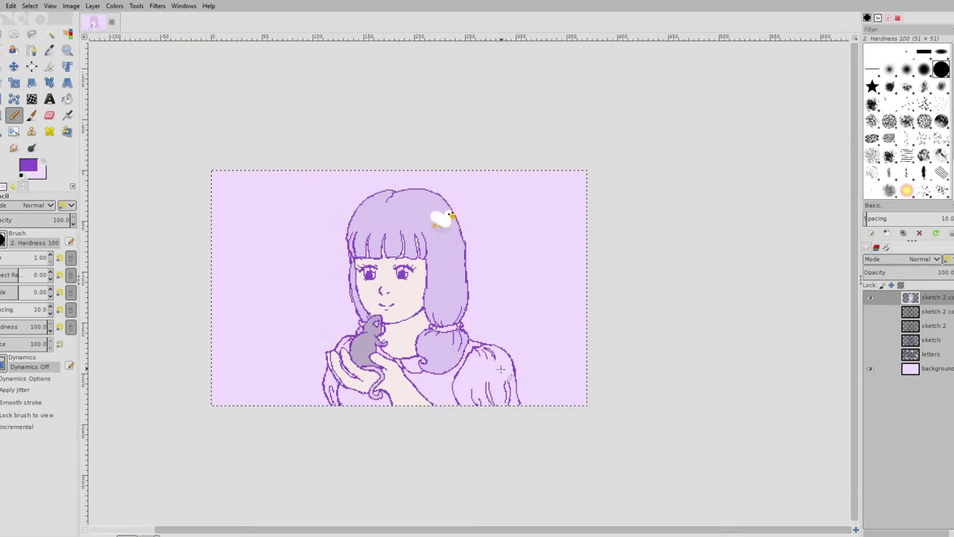
Mix a lighter purple and fill the light iris areas of both of the figure's eyes with it.
scroll(411, 276, up, 4)
click(40, 174)
click(473, 89)
click(577, 206)
click(67, 98)
key(x)
click(263, 260)
click(292, 278)
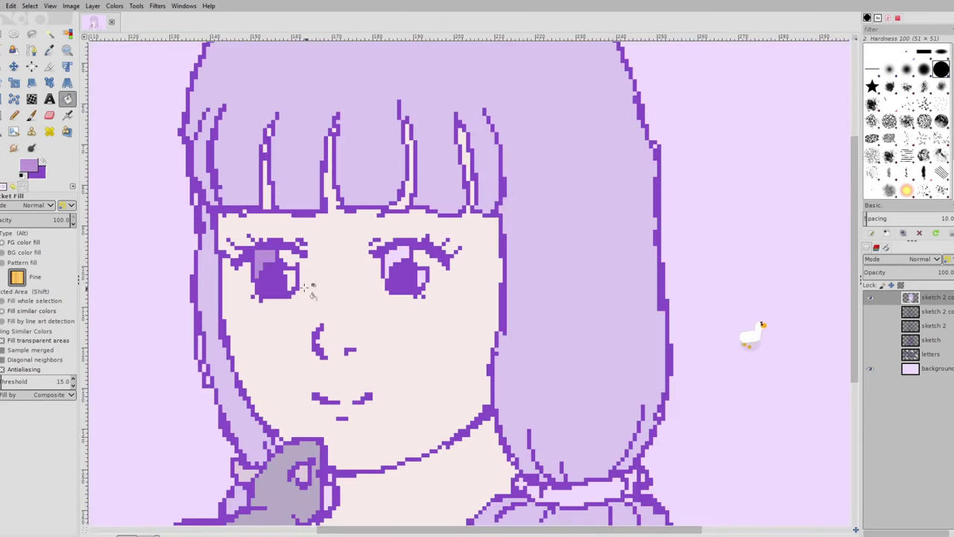
click(398, 258)
Select the purple line art by colour, try repainting it in a greyer purple with a 360-pixel brush, and undo that paint.
scroll(477, 337, down, 2)
click(67, 34)
click(316, 230)
click(28, 165)
click(481, 111)
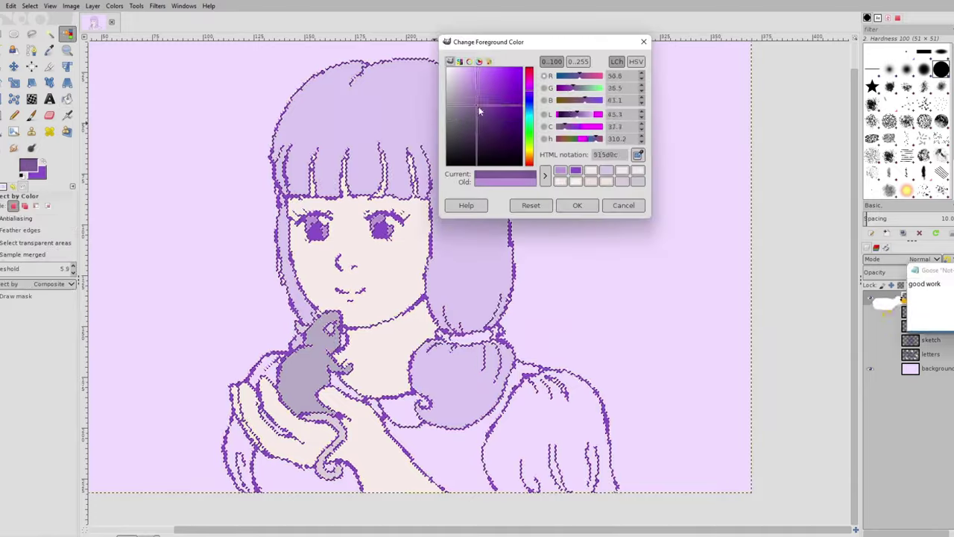
click(577, 207)
click(32, 116)
click(21, 257)
click(421, 321)
key(ctrl+z)
Repaint the selected line art in a deeper, more saturated muted purple, clear the selection and reset the Pencil size to 1.
click(28, 165)
click(489, 109)
click(577, 206)
click(471, 260)
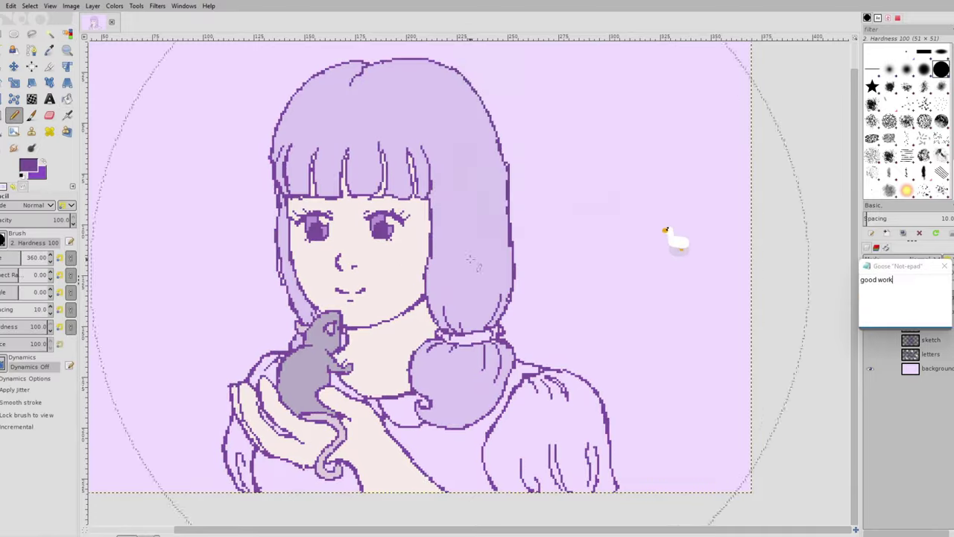
click(14, 115)
key(ctrl+shift+a)
click(1, 257)
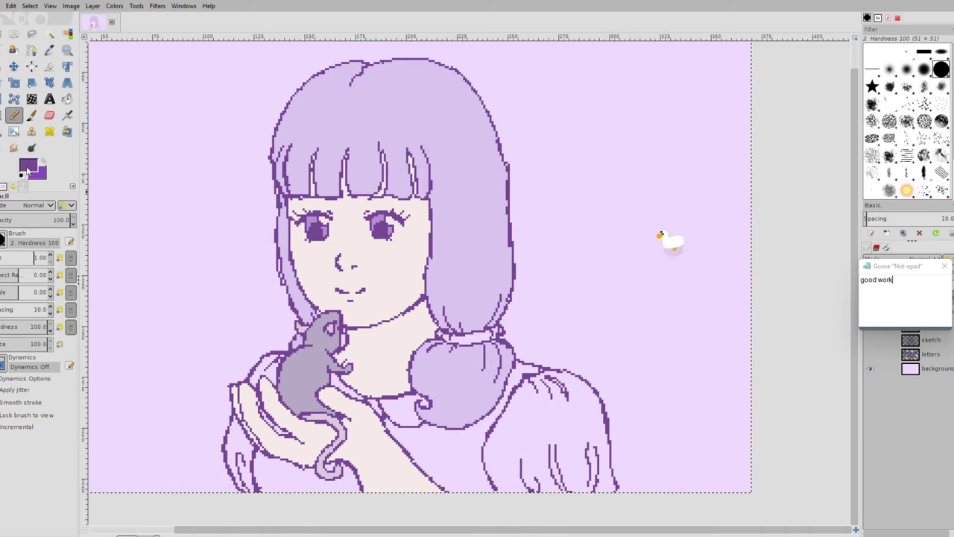
Try filling the hair tie above the large hair bunch with a light purple.
click(28, 166)
click(473, 79)
click(578, 206)
click(67, 98)
click(467, 337)
Deepen the foreground colour to a medium purple and refill the hair tie above the large bunch.
click(29, 165)
click(482, 88)
click(577, 205)
click(470, 338)
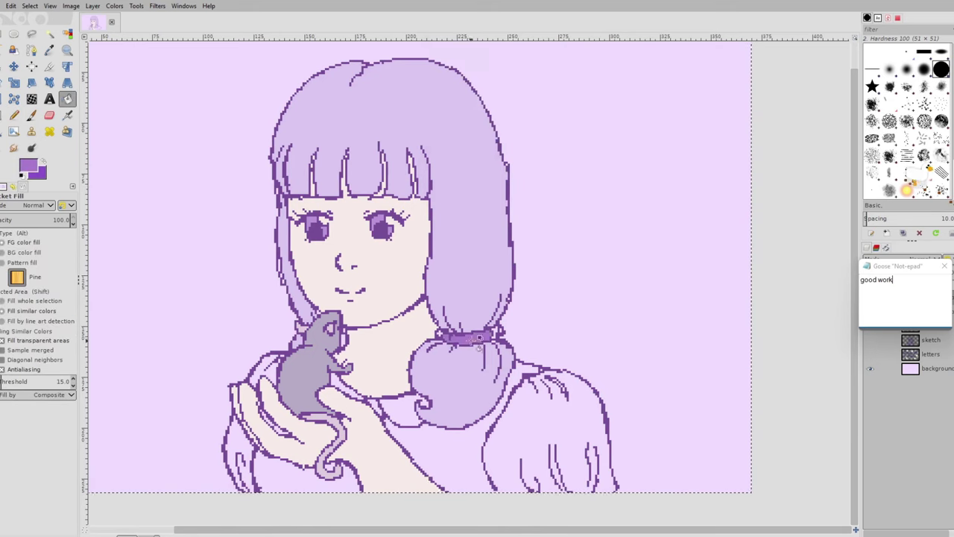
Complete the outline of the hair tie behind the small animal and fill it with the other tie's purple.
scroll(469, 328, up, 2)
scroll(267, 422, up, 3)
scroll(531, 416, down, 3)
scroll(461, 318, up, 2)
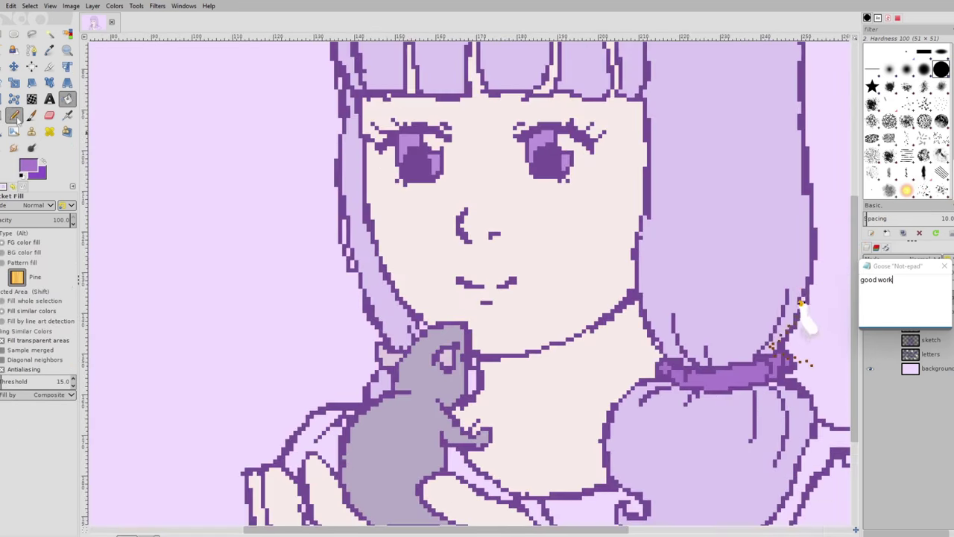
click(15, 116)
ctrl+click(397, 335)
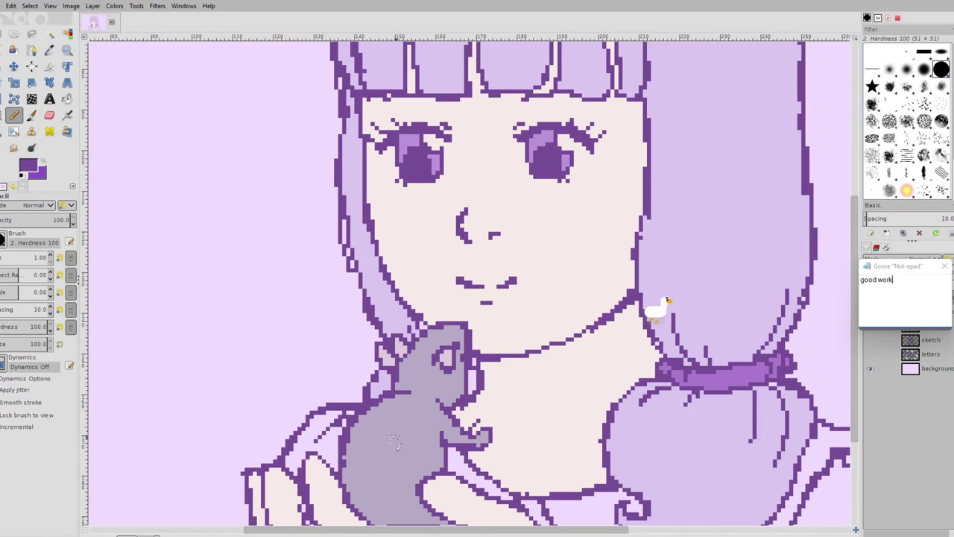
click(67, 98)
ctrl+click(733, 379)
click(386, 355)
Try filling the small animal's body with the hair's pale lilac, and undo the fill.
scroll(368, 377, down, 3)
scroll(425, 395, up, 3)
ctrl+click(563, 403)
click(400, 348)
click(342, 427)
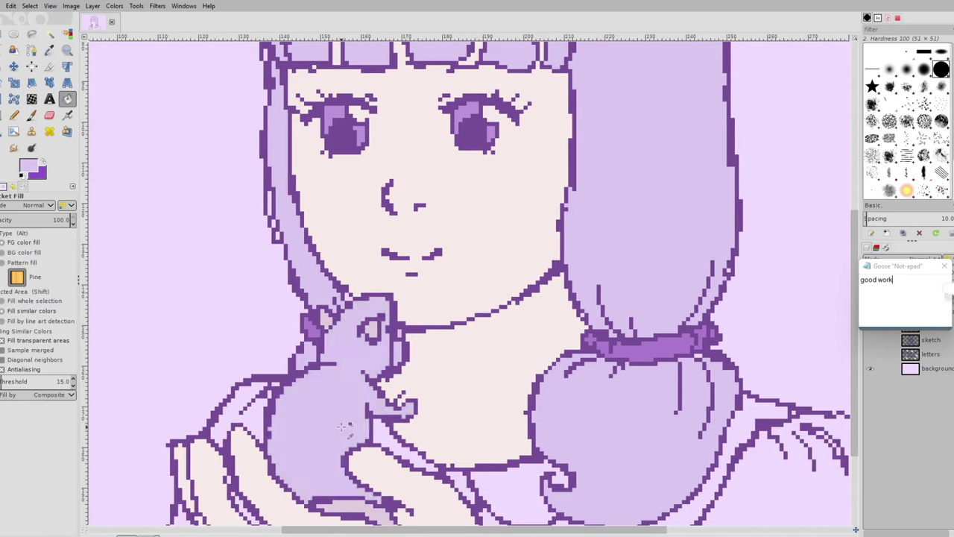
key(ctrl+z)
ctrl+scroll(348, 297, down, 2)
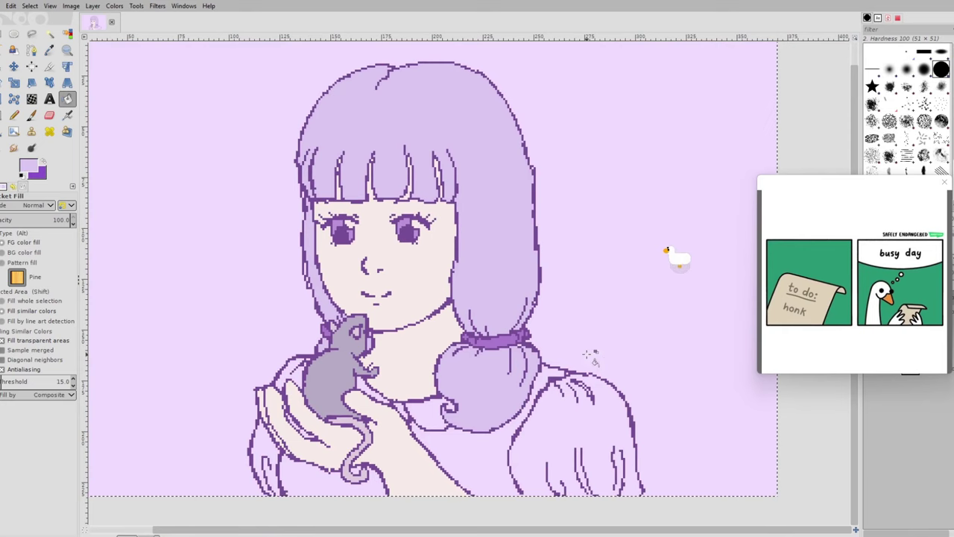
Try filling the dress sleeve with a dark grey-purple, and undo the fill.
click(30, 167)
click(468, 136)
click(577, 205)
click(570, 422)
key(ctrl+z)
Try an adjusted dark grey-purple on the dress sleeve, and undo that fill.
click(30, 167)
click(463, 129)
click(578, 206)
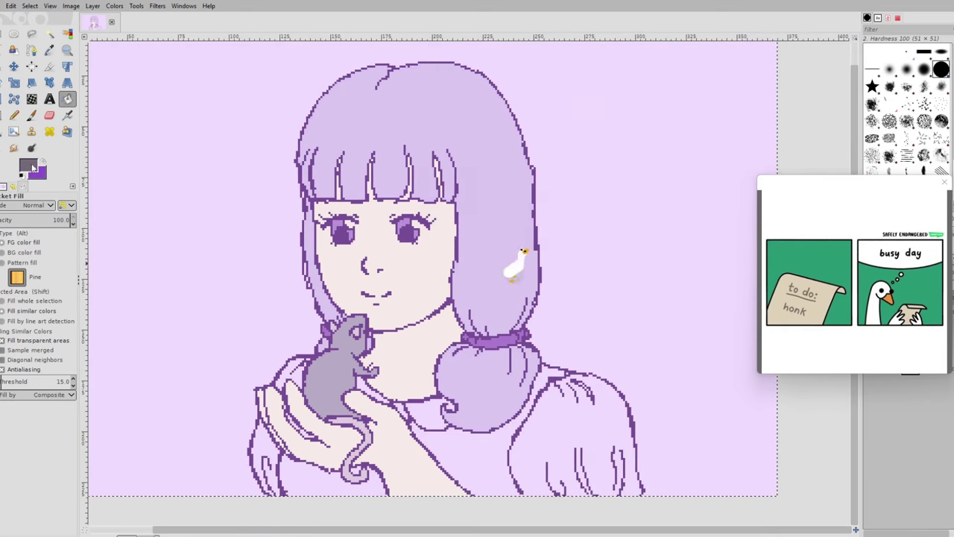
click(32, 168)
click(577, 205)
click(563, 433)
key(ctrl+z)
Lighten the dress colour to a medium muted purple and fill the bodice and puffed sleeve with it.
click(32, 167)
click(471, 102)
click(577, 205)
click(556, 437)
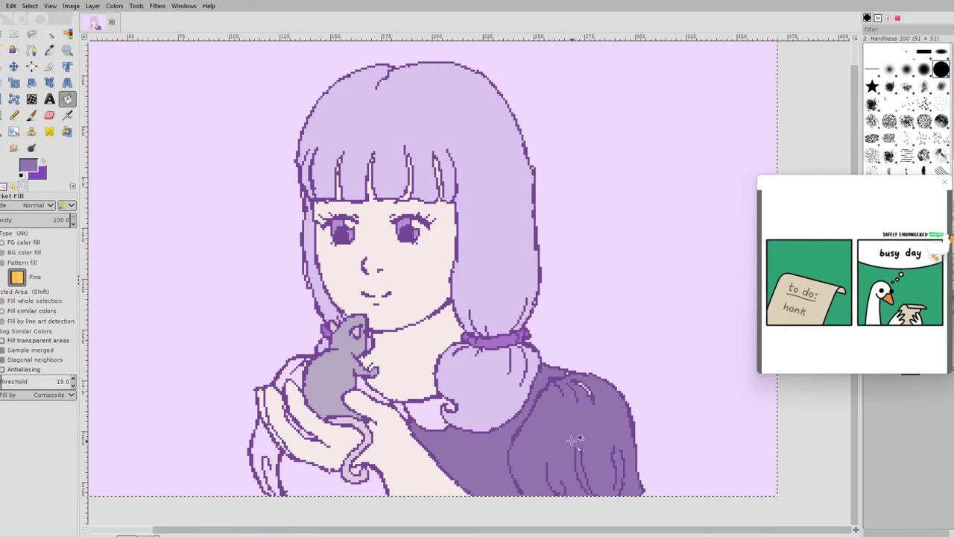
Fill the remaining small dress areas around the raised hand, small animal and neckline with the dress purple.
ctrl+scroll(287, 406, up, 3)
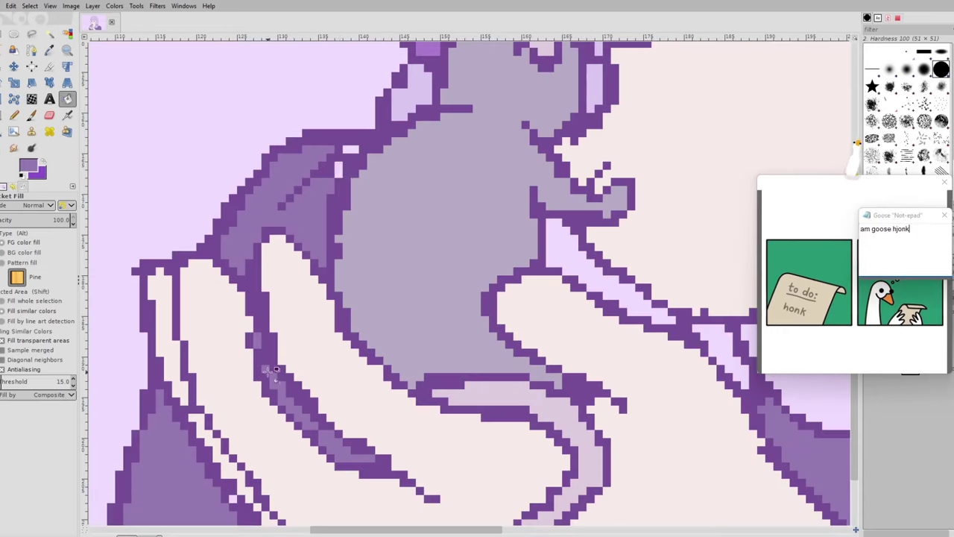
click(338, 171)
scroll(323, 273, down, 3)
click(455, 302)
click(494, 307)
click(416, 273)
scroll(735, 268, up, 3)
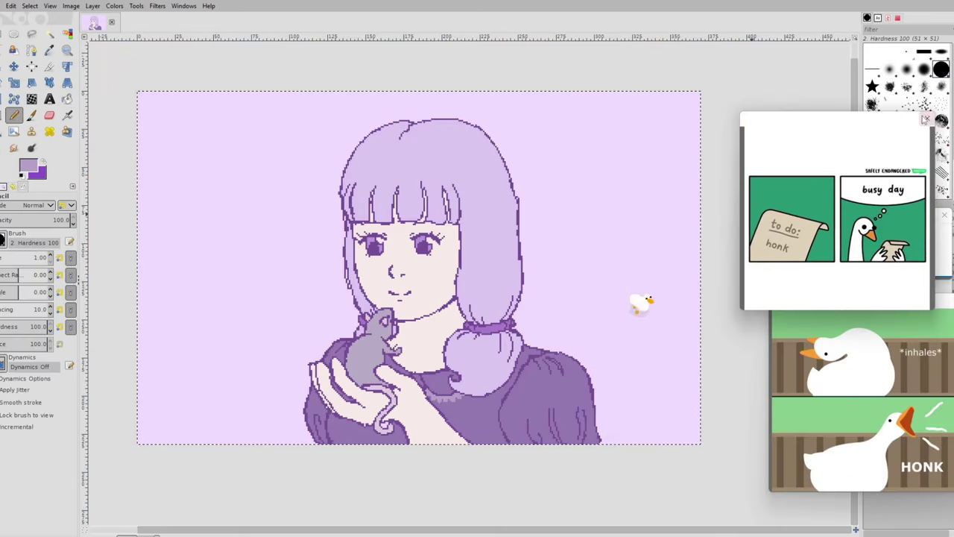
Dismiss the pop-up, mix a near-white lilac, and fill the white of the eye nearest the long side hair with it.
click(925, 119)
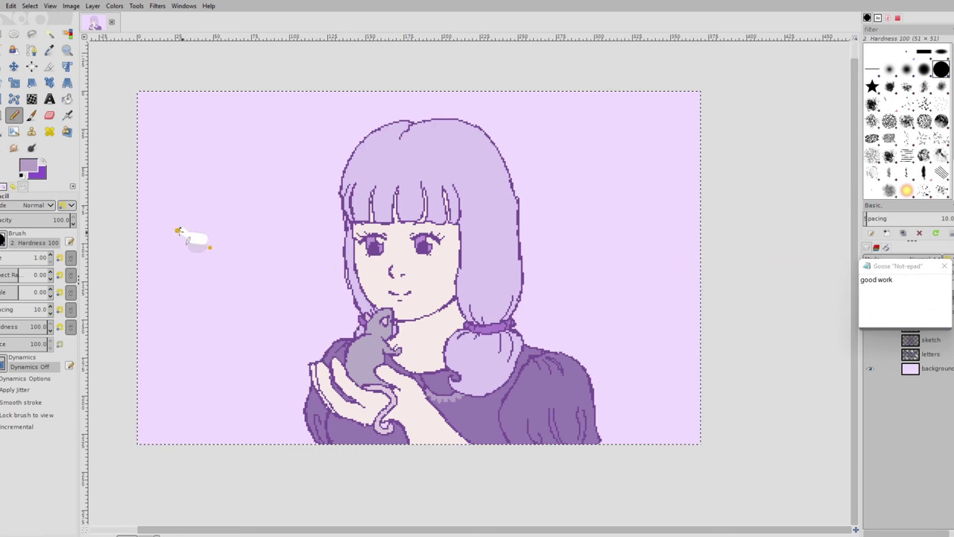
click(28, 166)
click(450, 70)
click(578, 206)
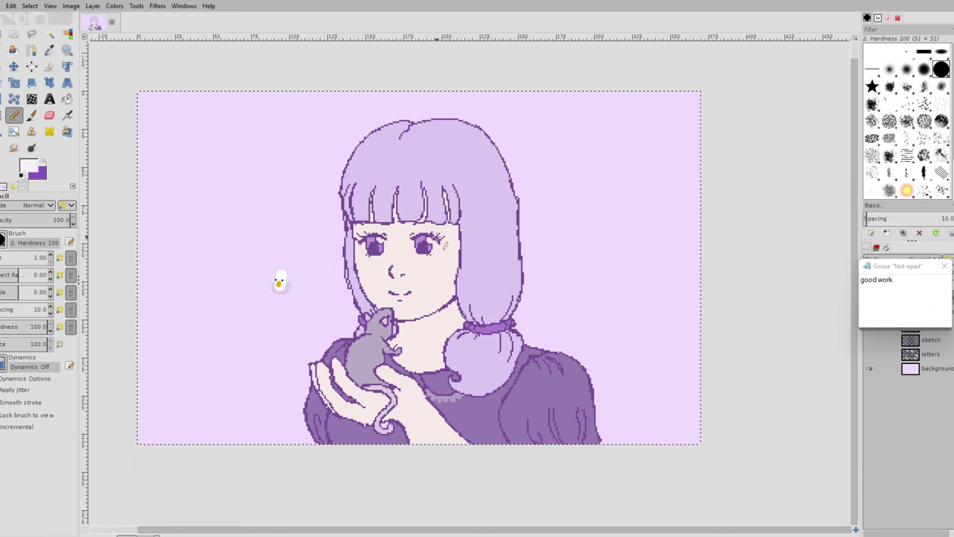
scroll(443, 244, up, 5)
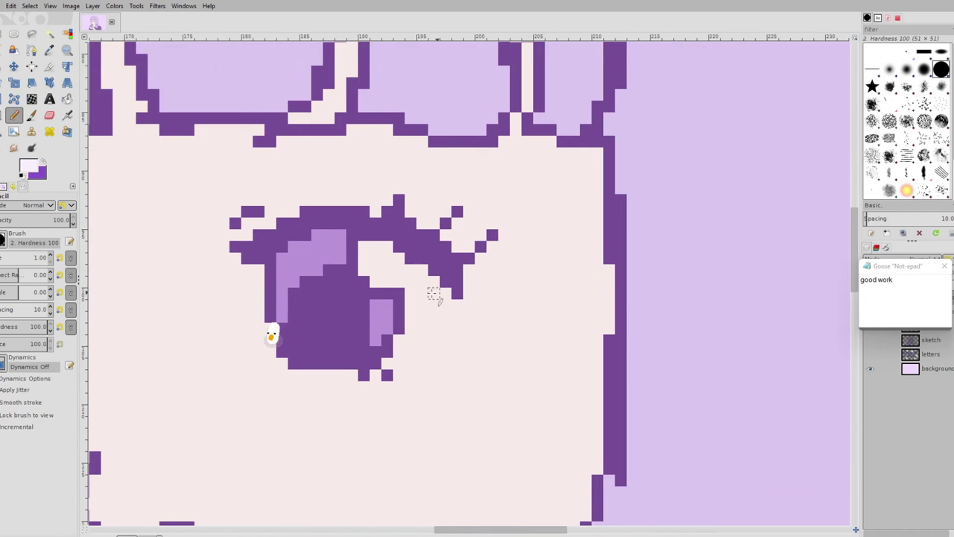
key(shift+b)
click(401, 279)
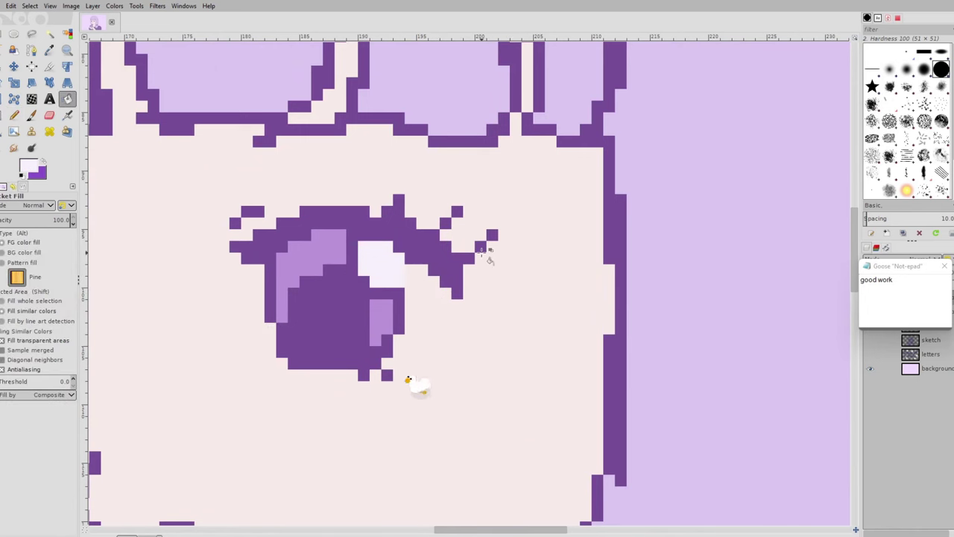
Fill the white of the other eye with the same near-white lilac, and dismiss the pop-up image.
scroll(482, 252, down, 2)
drag(399, 340, 585, 343)
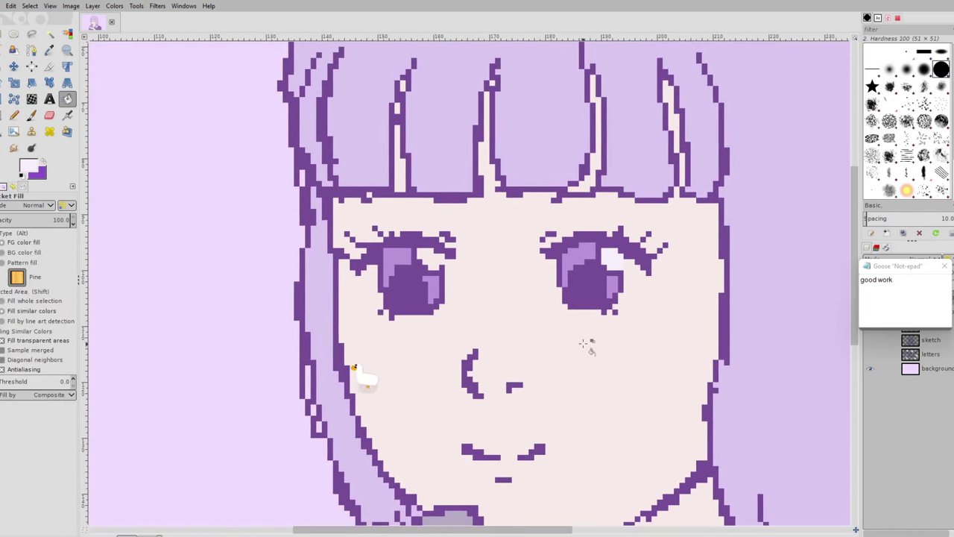
scroll(481, 275, up, 1)
scroll(387, 228, up, 2)
scroll(387, 228, down, 4)
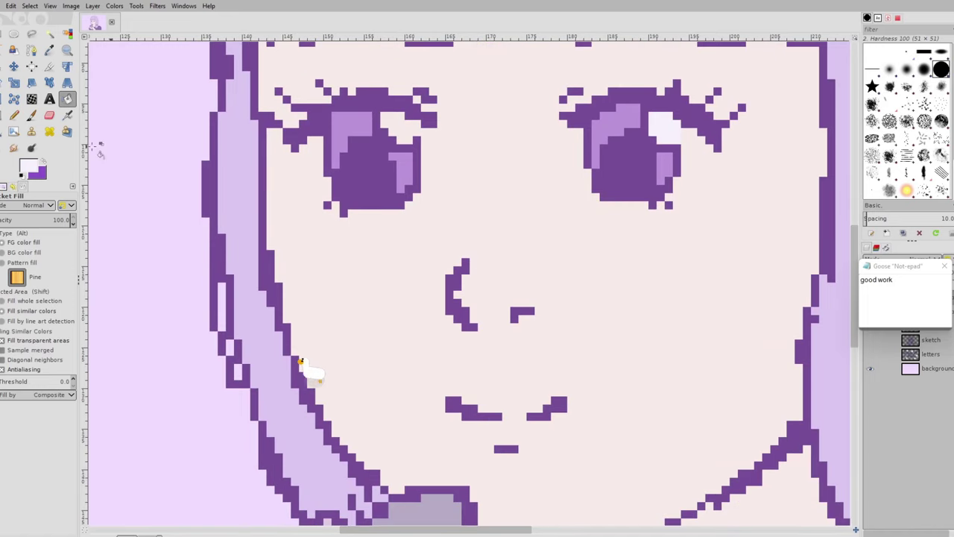
key(n)
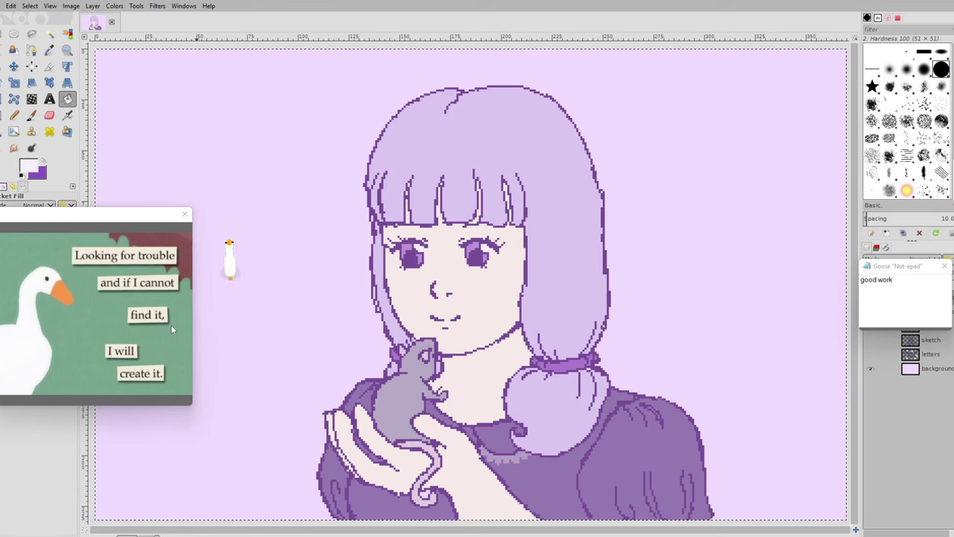
click(188, 213)
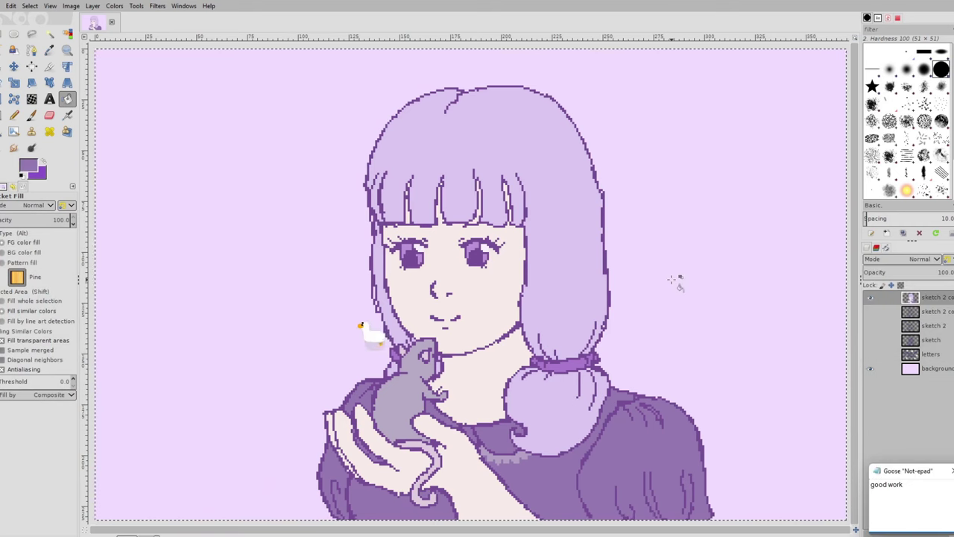
Mix a dusty pink-mauve skin shadow and shade the neck beneath the chin and beside the tied hair.
scroll(677, 281, down, 3)
drag(677, 281, 583, 332)
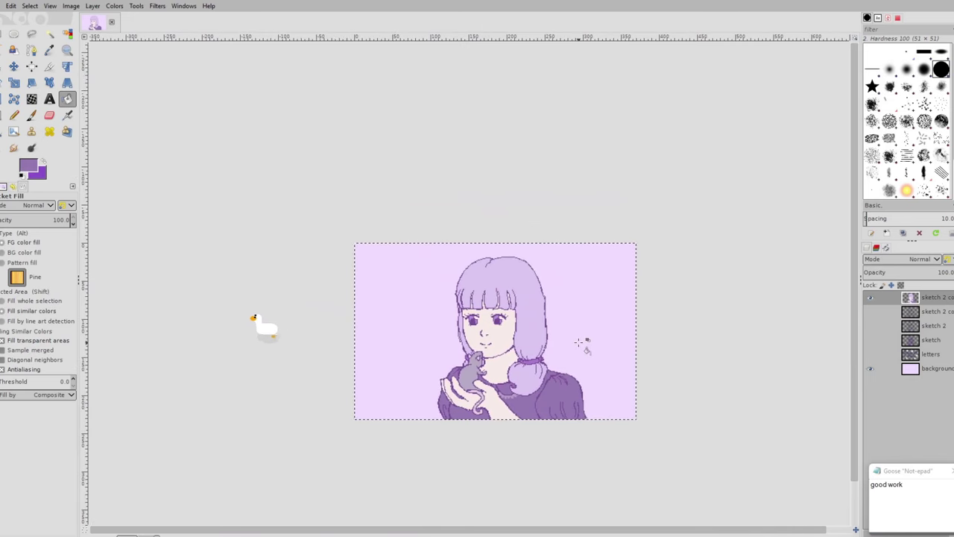
scroll(579, 342, up, 4)
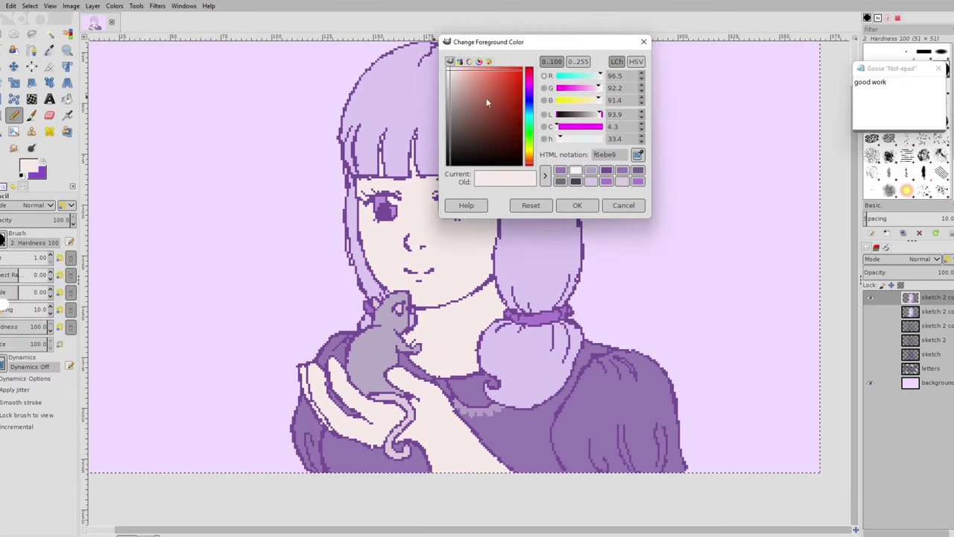
click(529, 80)
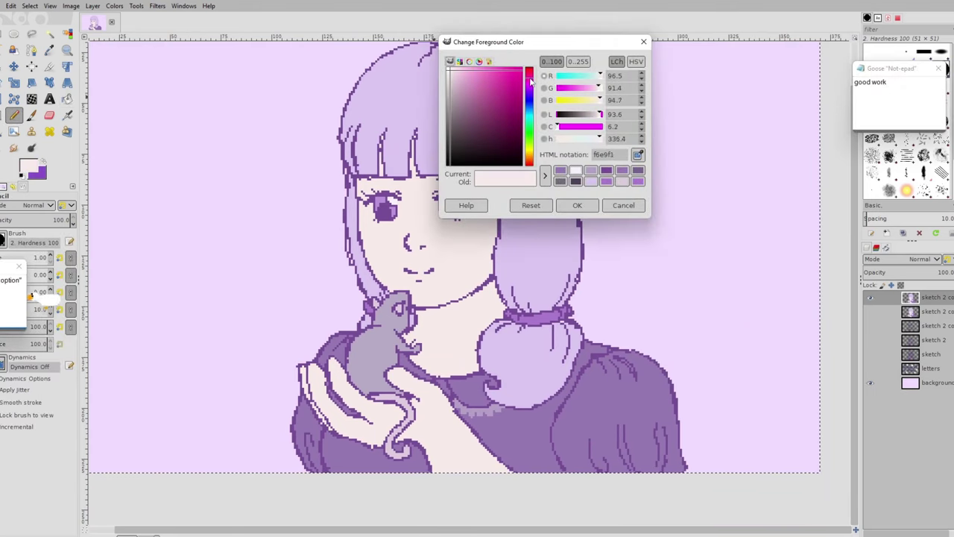
click(531, 84)
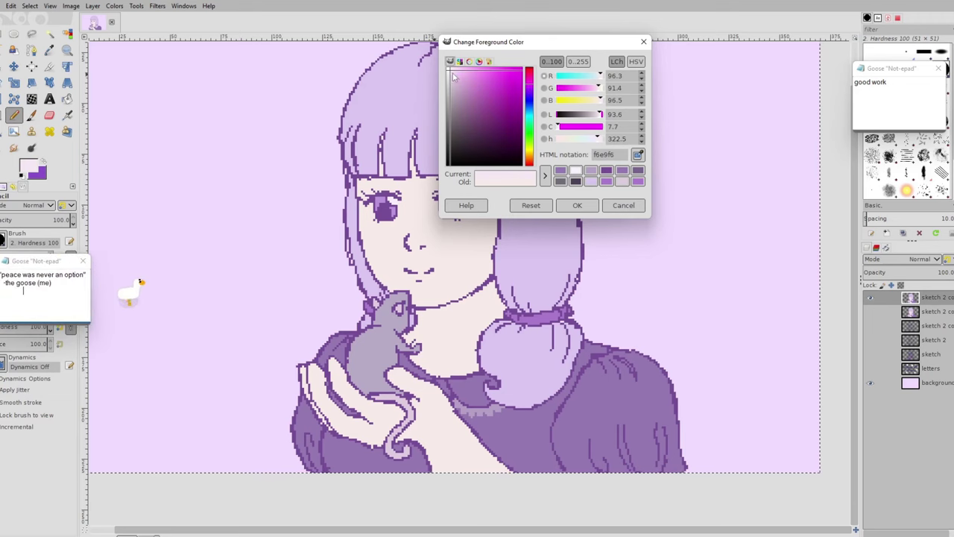
drag(453, 75, 457, 85)
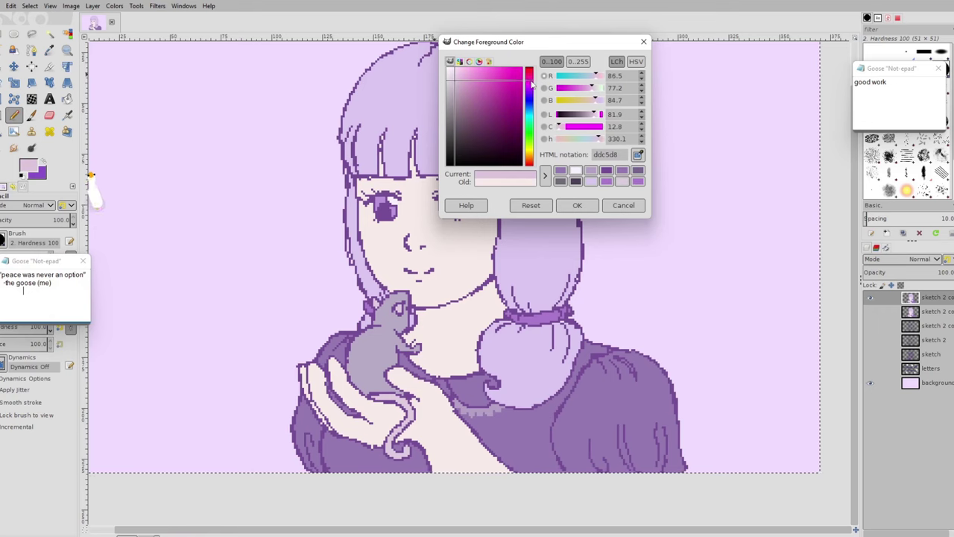
click(579, 204)
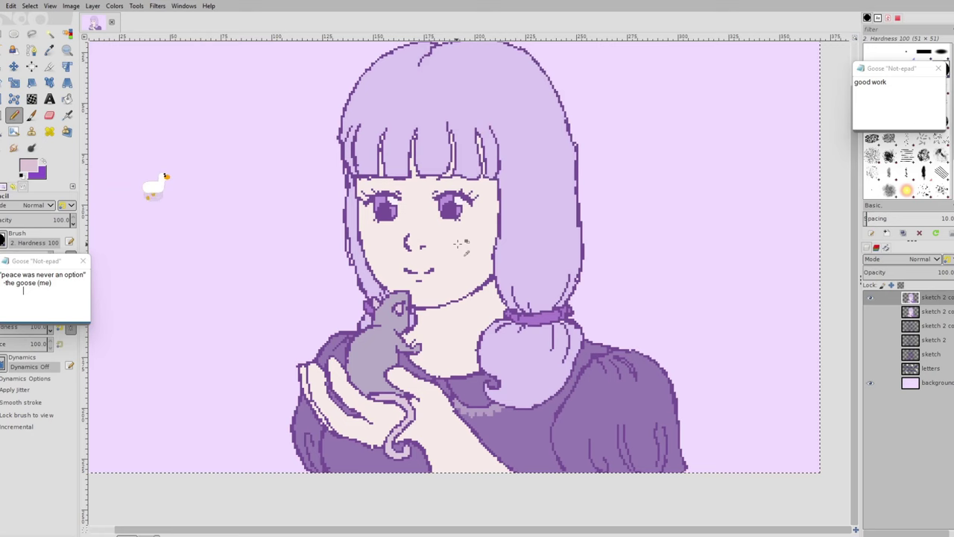
scroll(458, 243, up, 1)
click(79, 261)
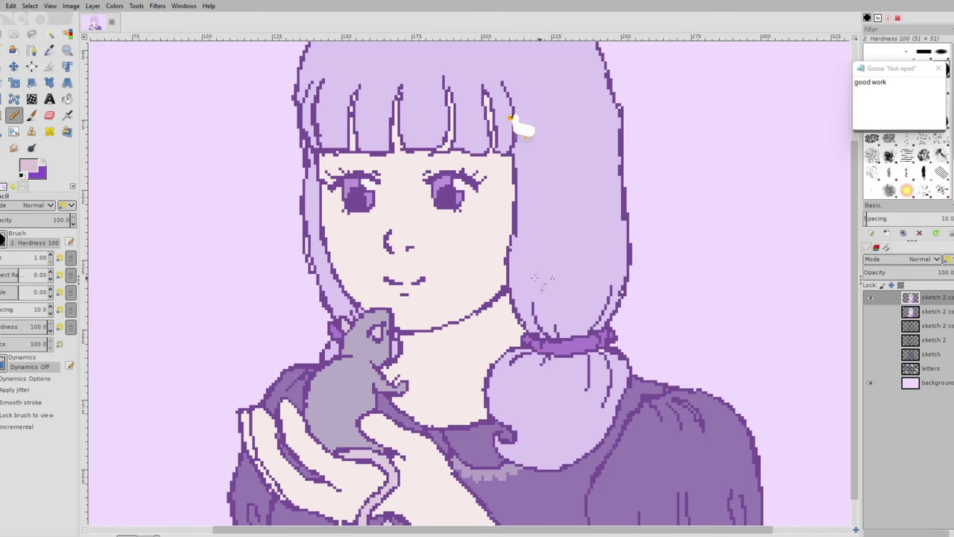
scroll(427, 326, up, 4)
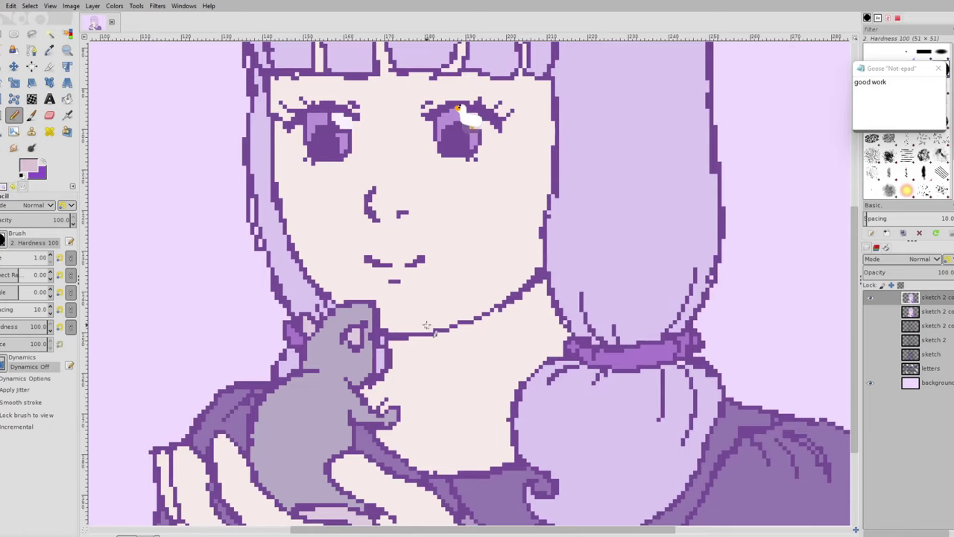
scroll(448, 314, down, 4)
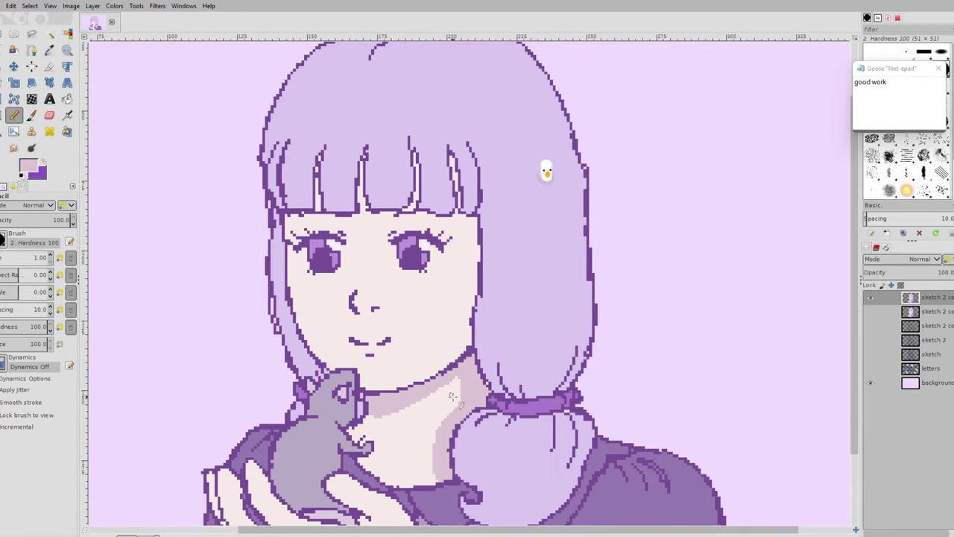
Shade the face under the fringe, along the side hair, around the nose and eyelids, plus the raised hand and fingers.
scroll(454, 380, down, 2)
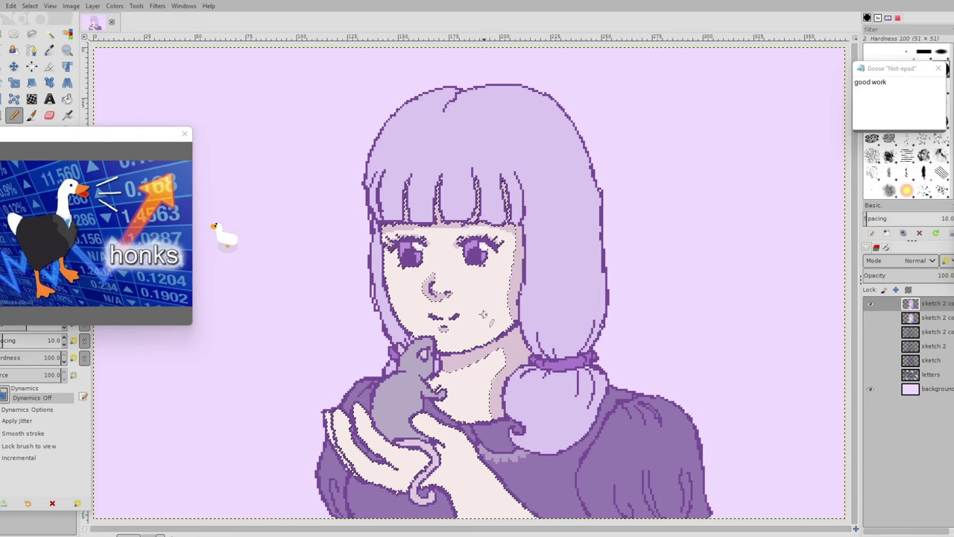
click(184, 134)
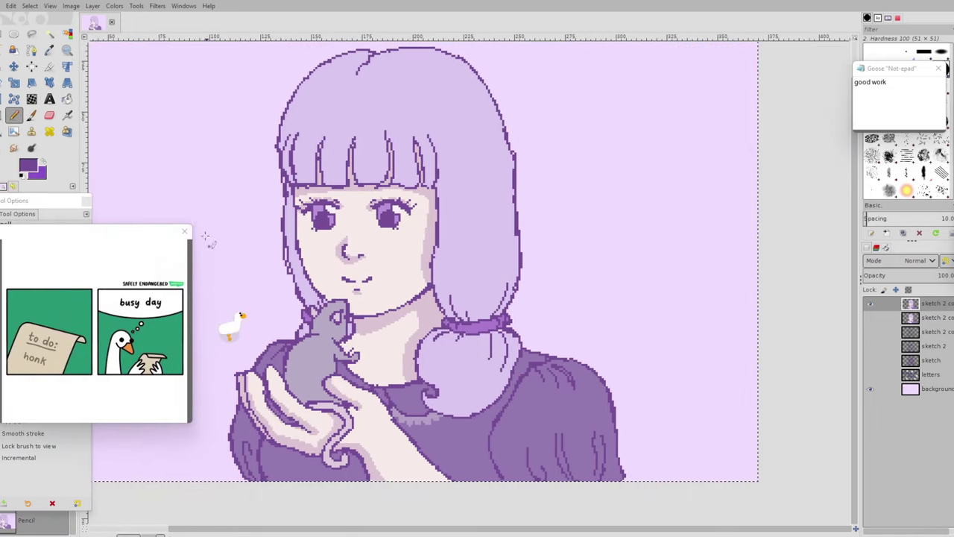
click(184, 230)
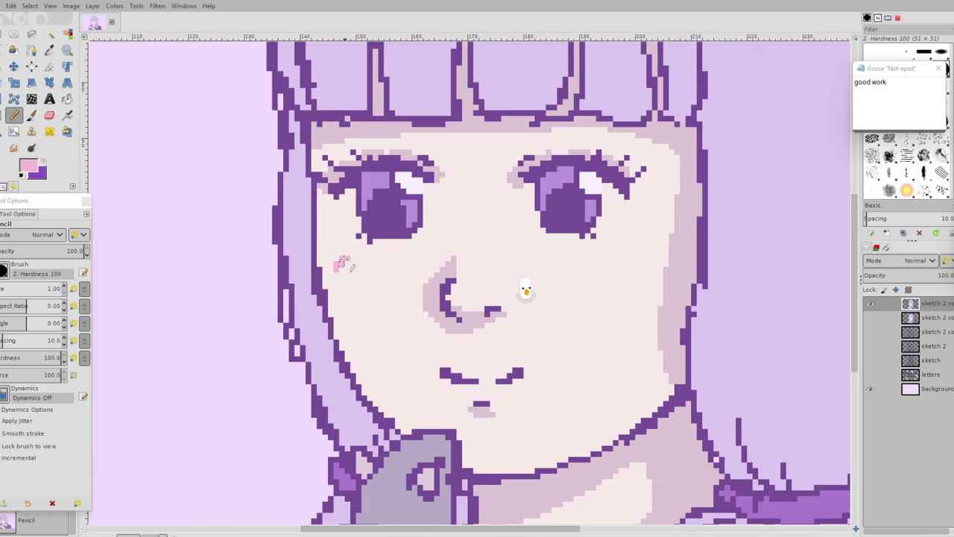
Try soft pink brush blush on both cheeks, smudge it into the skin, and undo it.
drag(339, 261, 372, 263)
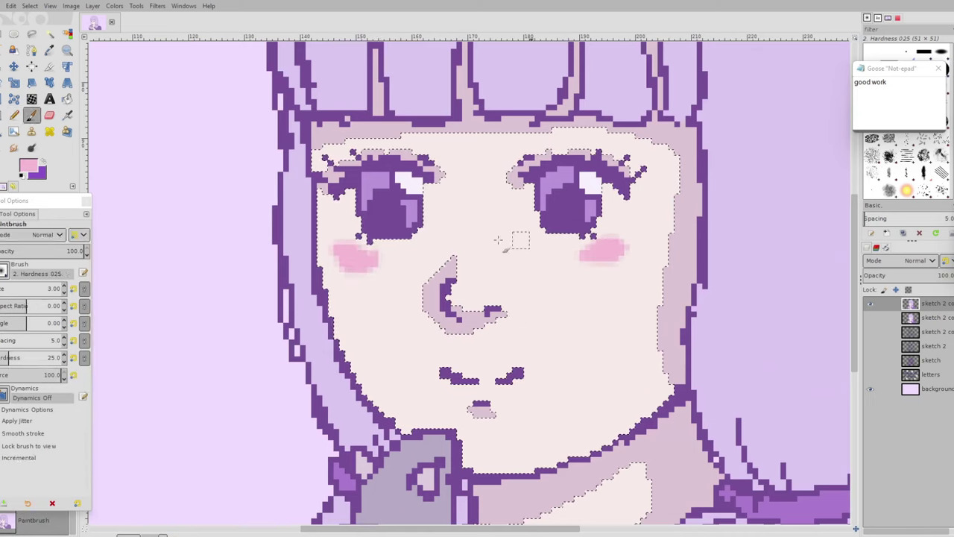
key(s)
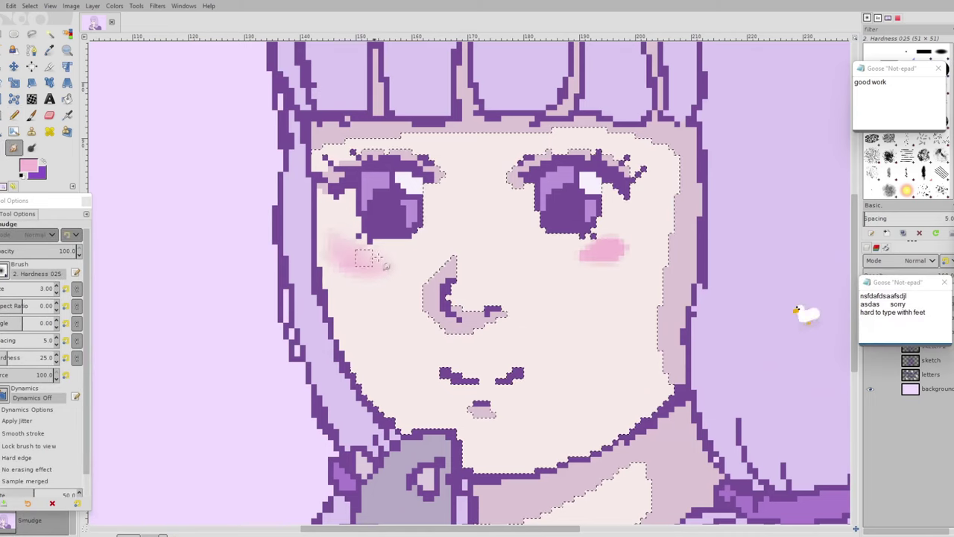
key(shift+ctrl+j)
key(ctrl+z)
Draw hard-edged pink blush patches with the Pencil on both cheeks below the eyes.
scroll(622, 306, up, 4)
key(n)
drag(257, 283, 301, 298)
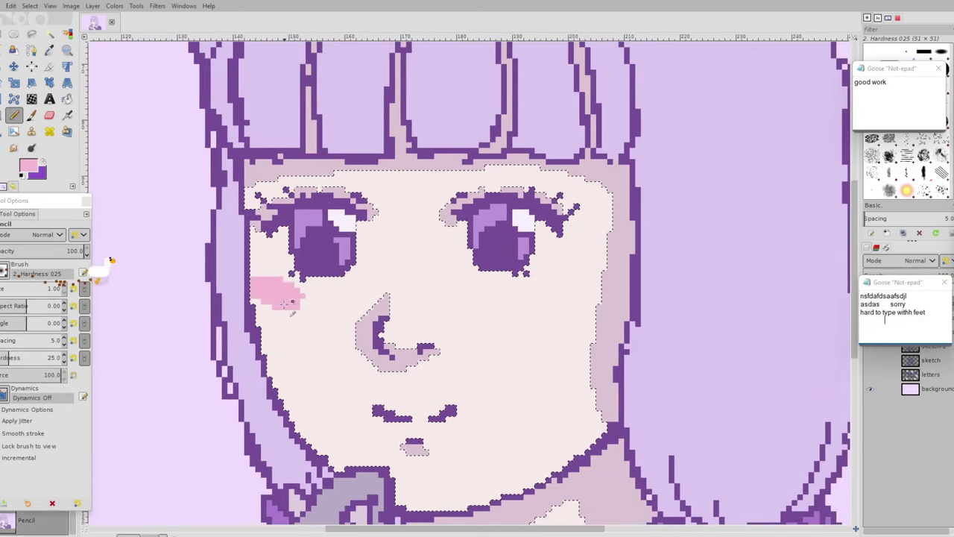
drag(559, 283, 517, 303)
Mix a pale dusty pink and draw the upper and lower lips around the mouth line.
click(30, 167)
click(571, 202)
drag(391, 417, 432, 419)
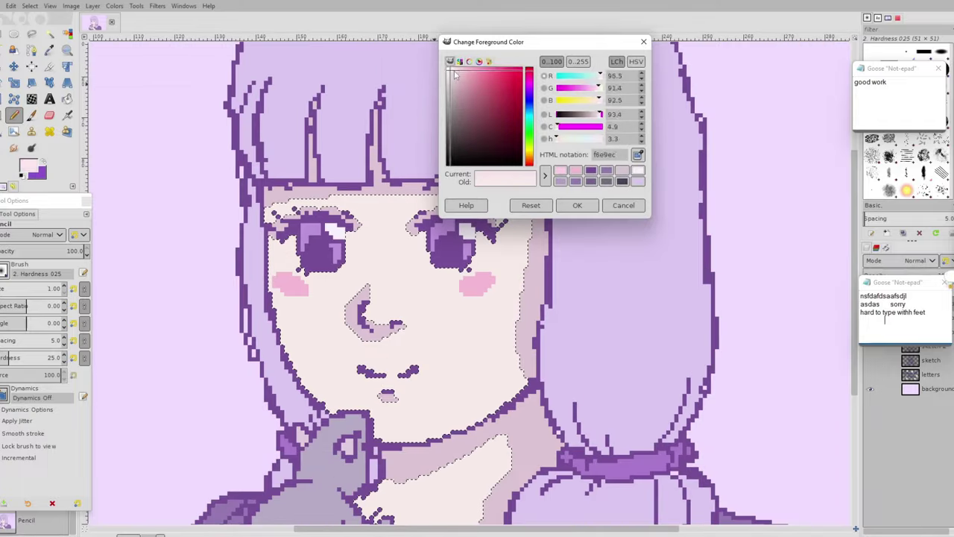
click(571, 205)
drag(397, 375, 385, 373)
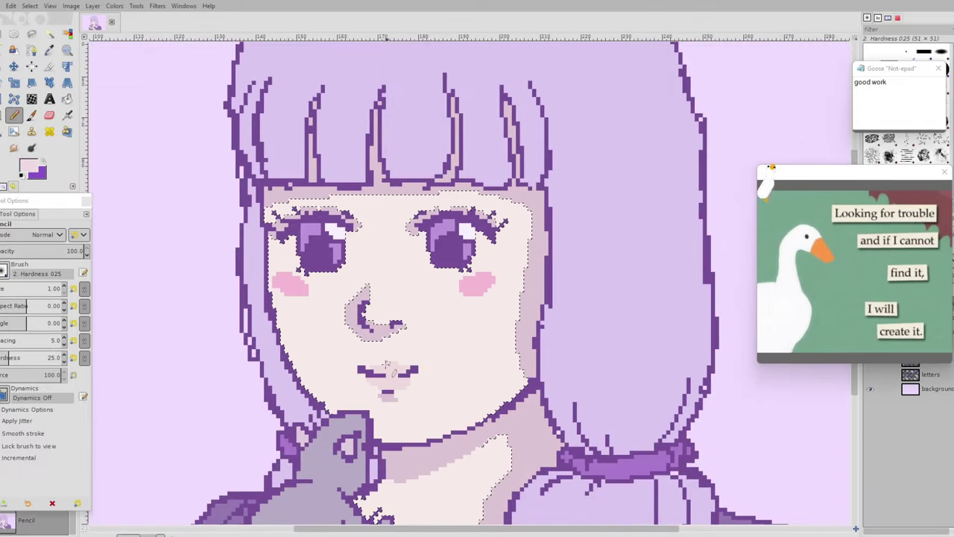
Clear the selection and refill the lips and cheek blush with a softer, muted pink.
key(ctrl+shift+a)
scroll(482, 408, down, 1)
key(shift+b)
click(418, 382)
click(30, 167)
click(568, 199)
scroll(570, 196, down, 2)
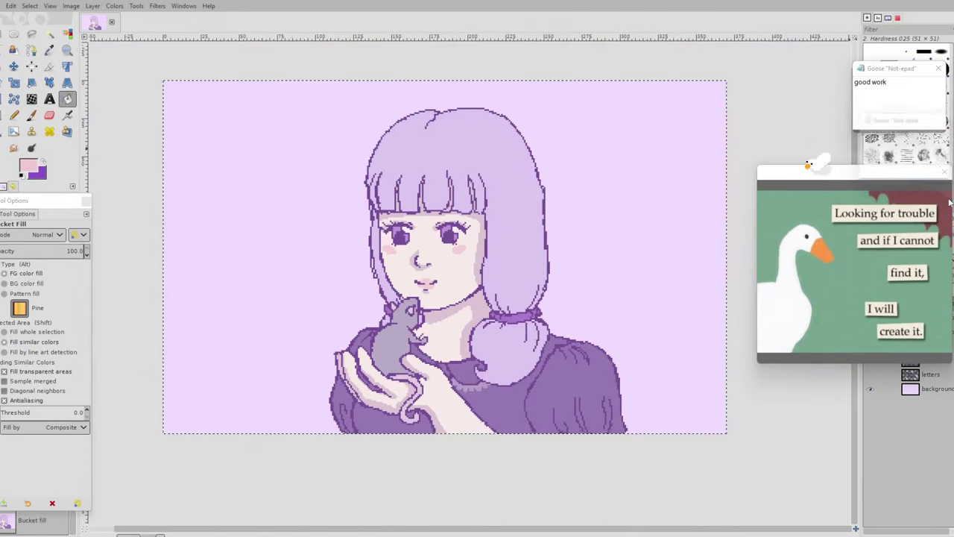
Mix a muted grey-purple and shade the body of the small animal with the Pencil.
scroll(403, 306, up, 1)
click(14, 115)
click(28, 166)
click(599, 238)
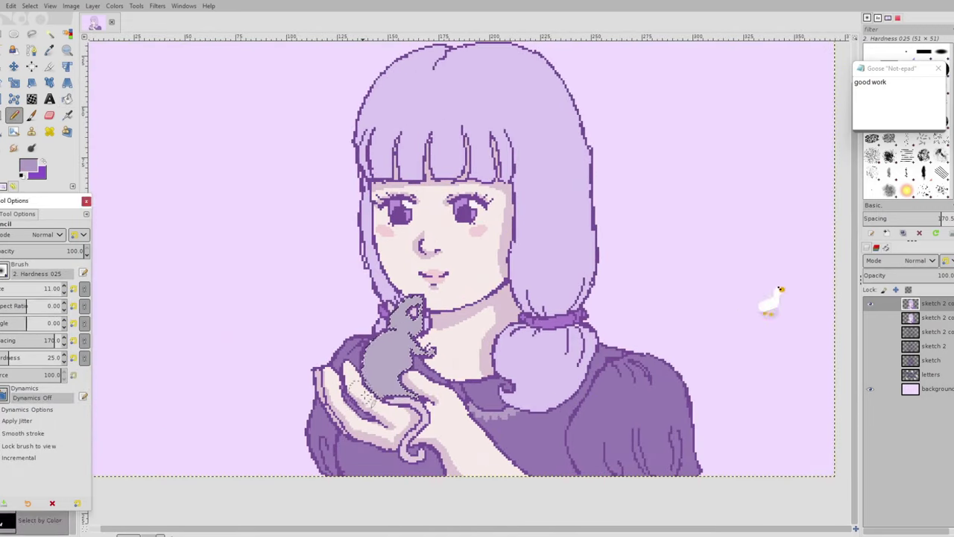
mouse_move(403, 336)
mouse_down()
mouse_move(381, 384)
mouse_move(395, 343)
mouse_move(415, 461)
mouse_up()
click(947, 70)
Select the tail by colour, mix pale greyish tones, recolour and shade the small animal's tail, and reselect the whole image.
ctrl+click(455, 319)
click(29, 165)
click(494, 103)
click(577, 205)
click(67, 34)
click(421, 418)
click(14, 115)
click(28, 166)
click(577, 205)
drag(403, 401, 414, 456)
key(ctrl+a)
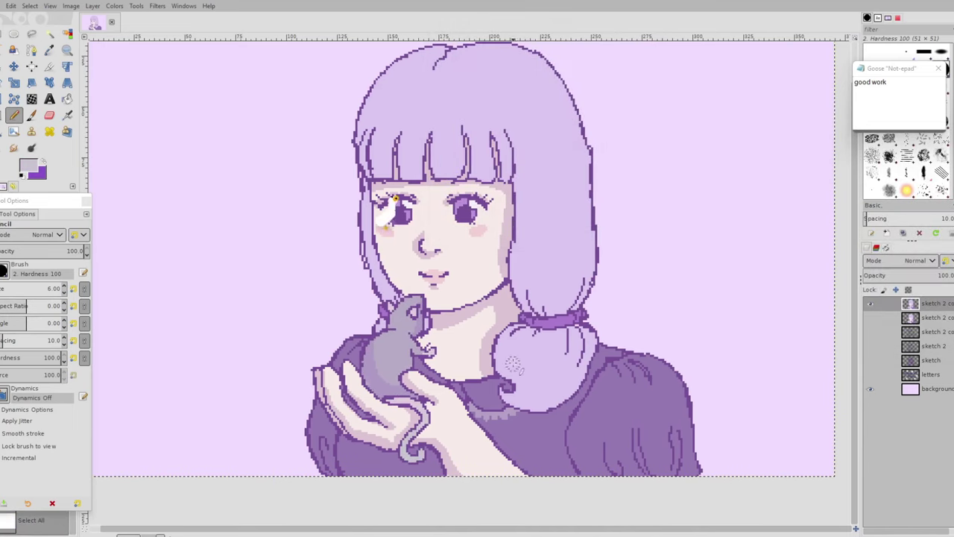
Select the dress by its purple fill, mix a darker shadow purple, and paint a fold on the puffed sleeve.
ctrl+click(475, 393)
click(67, 35)
click(475, 392)
click(29, 165)
click(577, 205)
drag(608, 437, 602, 477)
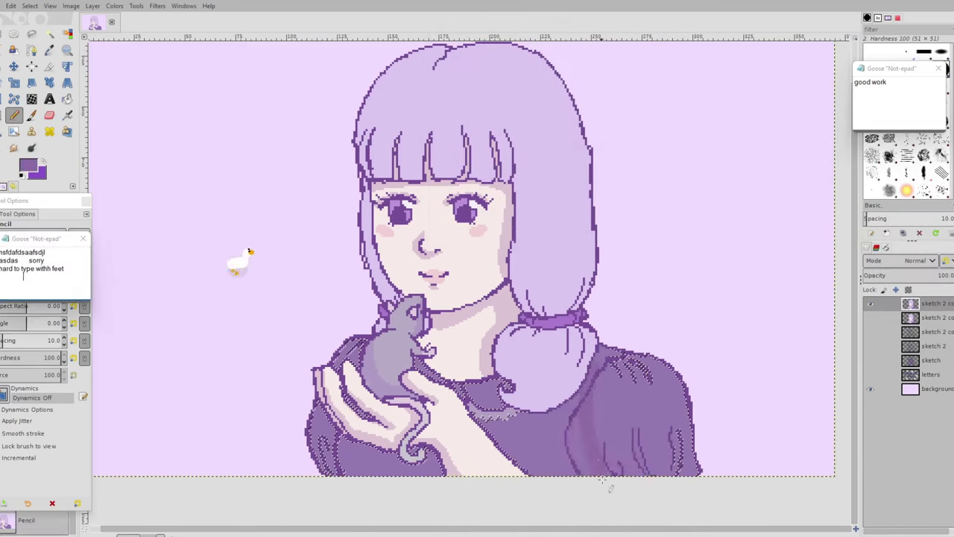
Adjust the shadow purple and shade the folds of the puffed sleeves and bodice with a smaller Pencil.
click(28, 166)
click(578, 205)
click(83, 239)
scroll(601, 434, up, 1)
mouse_move(616, 418)
mouse_down()
mouse_move(585, 499)
mouse_move(649, 477)
mouse_up()
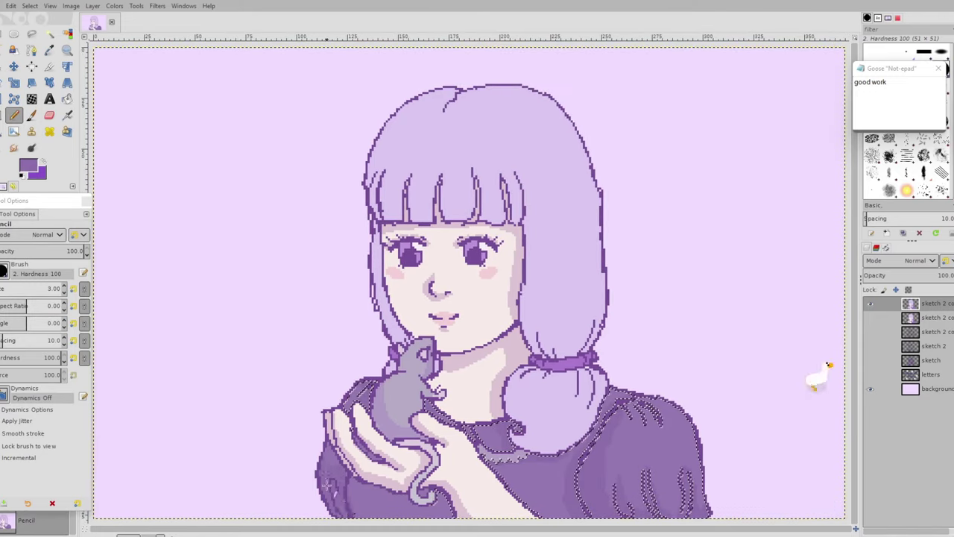
Select the hair by colour, mix a medium lilac shadow, and shade the long side hair and tied bunch.
key(shift+o)
click(28, 166)
click(575, 205)
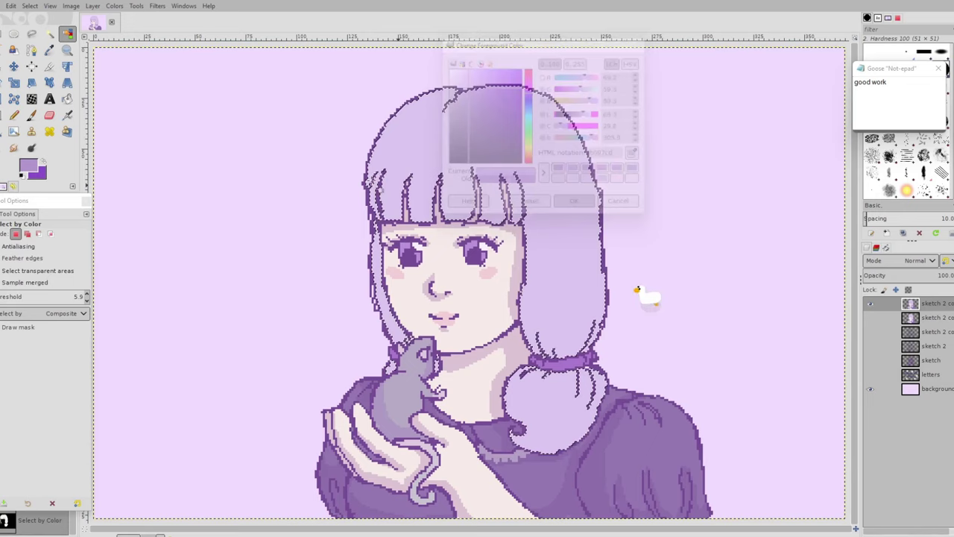
key(n)
click(29, 166)
click(576, 205)
mouse_move(523, 300)
mouse_down()
mouse_move(539, 351)
mouse_move(573, 352)
mouse_move(543, 393)
mouse_up()
drag(509, 388, 522, 426)
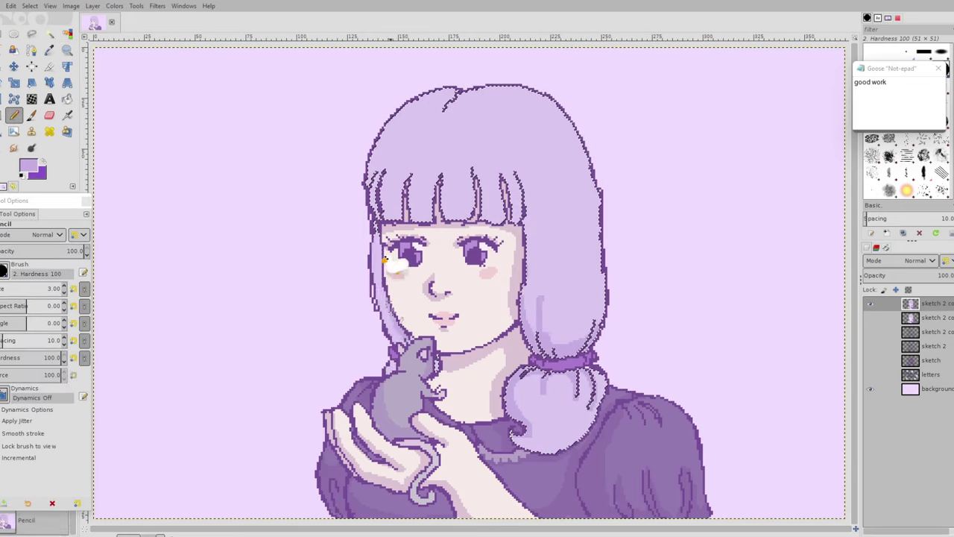
Shade the thin side lock, the outer edge of the hair, the fringe ends and the parting with the lilac shadow.
drag(376, 228, 401, 341)
mouse_move(396, 117)
mouse_down()
mouse_move(372, 173)
mouse_move(388, 216)
mouse_up()
drag(418, 162, 425, 216)
drag(484, 201, 516, 218)
drag(452, 91, 449, 112)
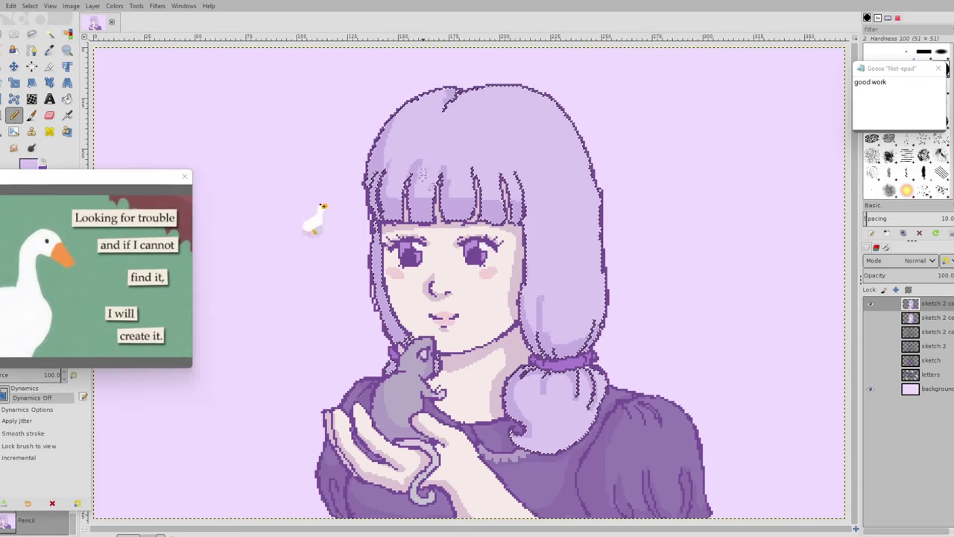
Dismiss the pop-up, mix a very pale lilac, and paint a highlight band across the fringe and side hair.
click(184, 177)
click(28, 165)
click(575, 205)
click(28, 165)
click(575, 205)
drag(388, 196, 519, 197)
drag(525, 192, 589, 166)
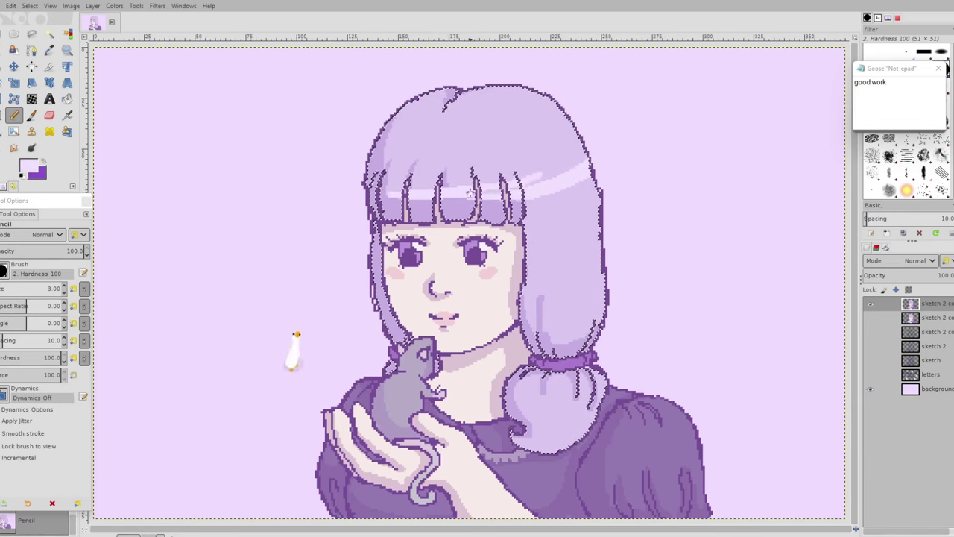
Mix a mid-tone lilac and draw thin strand lines through the fringe highlight and down the long side hair.
click(29, 165)
click(576, 205)
drag(431, 162, 419, 193)
drag(463, 167, 460, 195)
drag(539, 153, 542, 294)
drag(560, 150, 567, 281)
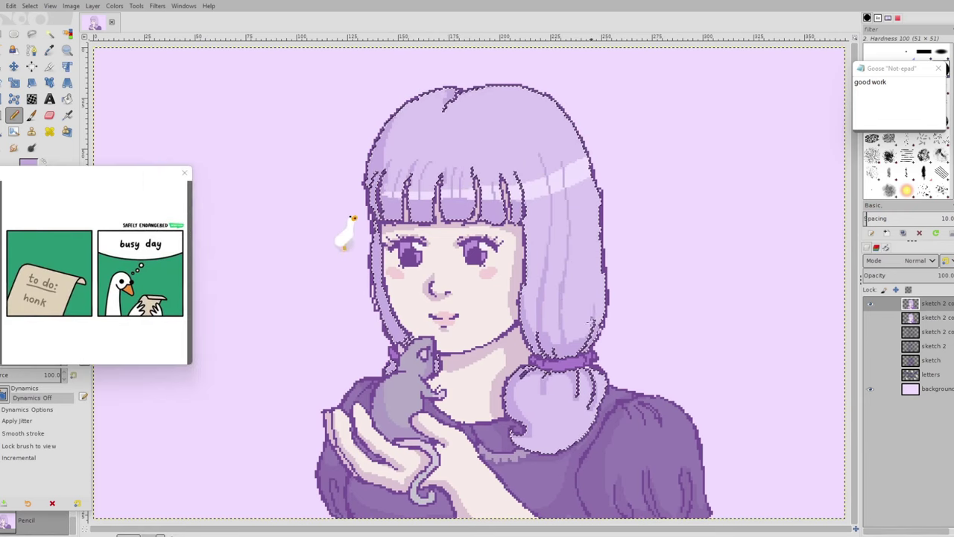
Draw lilac strand lines down the side hair, through the tied bunch and beside the parting, and dismiss the comic pop-up.
drag(581, 159, 590, 313)
drag(545, 391, 548, 420)
drag(458, 96, 497, 99)
drag(456, 100, 475, 110)
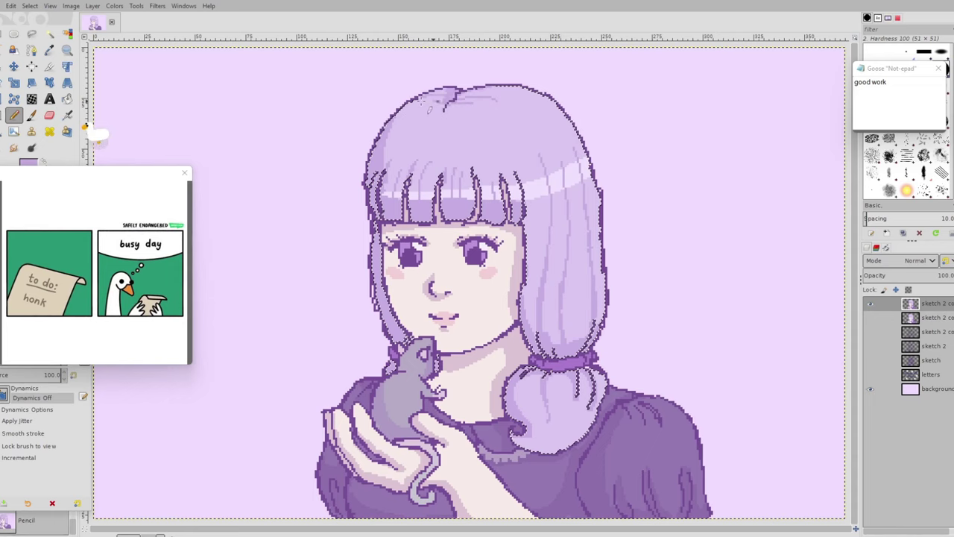
scroll(537, 454, up, 2)
click(85, 139)
click(185, 173)
scroll(477, 299, down, 2)
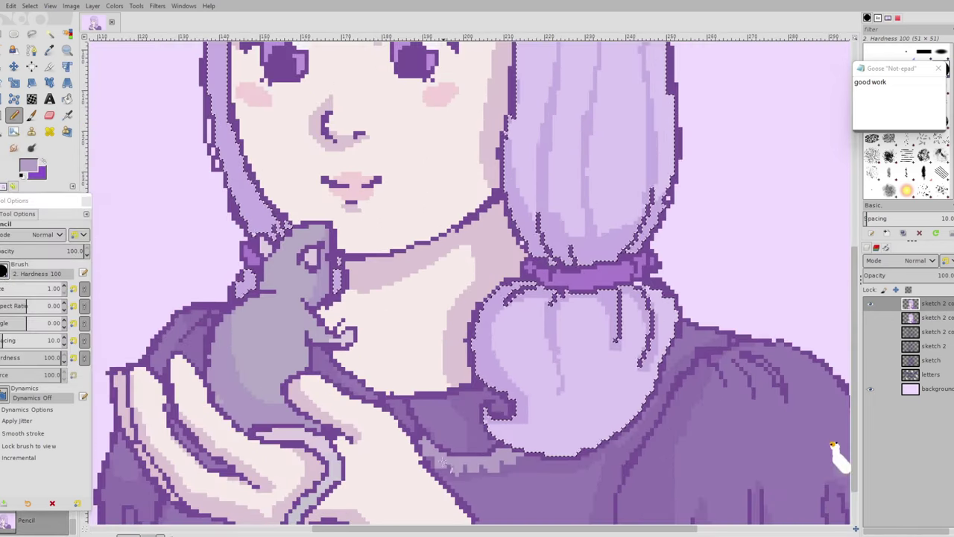
Mix a darker greyish purple and shade the lace trim along the dress collar.
click(29, 167)
click(577, 205)
scroll(477, 298, up, 2)
click(30, 167)
click(577, 205)
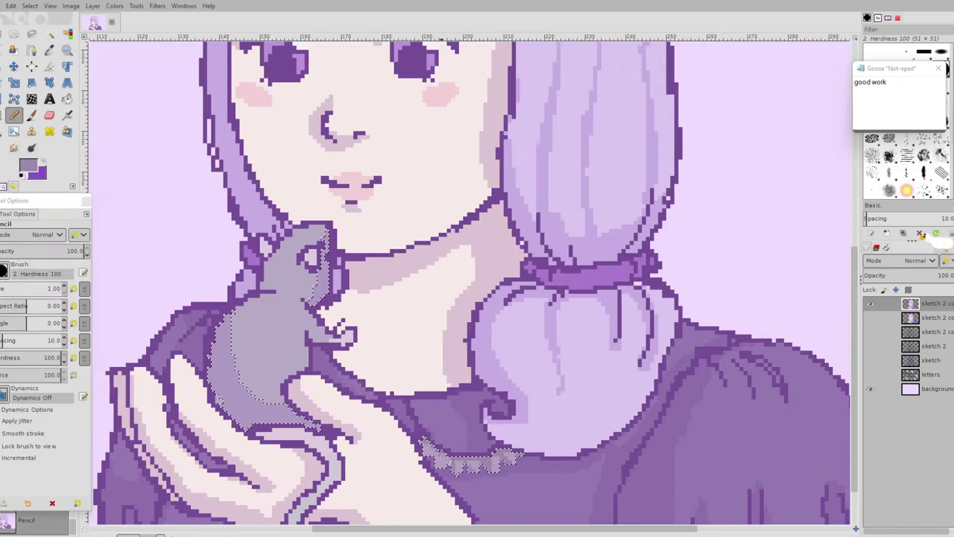
scroll(460, 418, down, 1)
Select the iris purple by colour, mix a muted purple shade, and darken the upper part of the irises.
scroll(375, 157, up, 2)
click(67, 34)
click(285, 233)
click(30, 167)
click(577, 205)
drag(275, 233, 296, 233)
scroll(324, 230, down, 2)
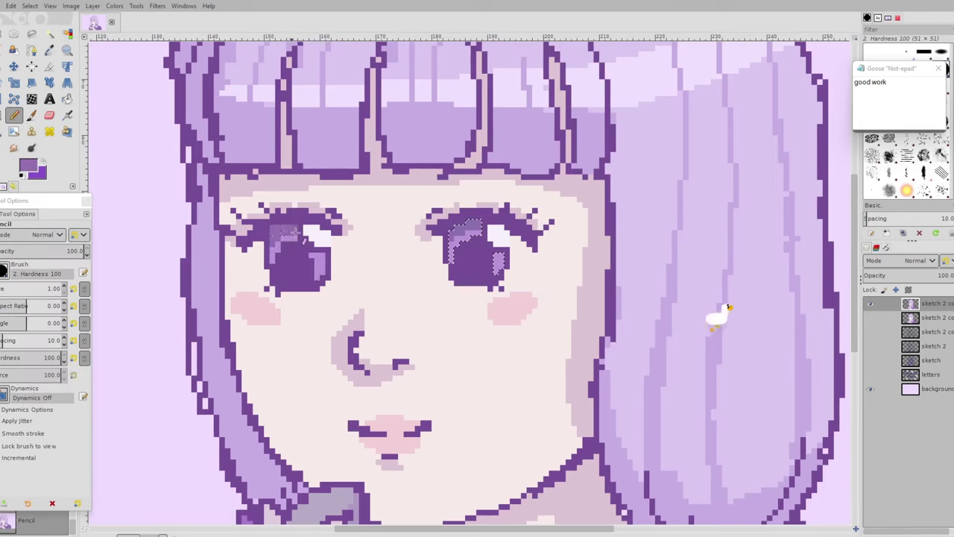
Select the whole canvas and add small pink glints to the irises.
key(ctrl+a)
scroll(325, 230, down, 2)
scroll(453, 385, up, 4)
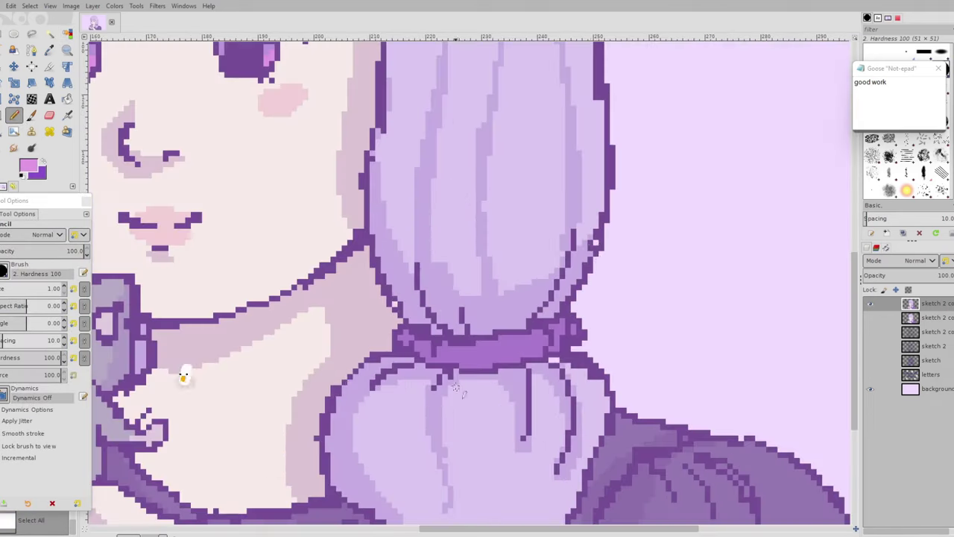
Touch up the dark purple outline around the long side hair and its tie, moving the goose note off the tool options.
click(596, 246)
scroll(596, 246, down, 4)
scroll(315, 341, up, 6)
key(shift+e)
drag(331, 236, 330, 164)
scroll(320, 122, down, 5)
scroll(298, 250, up, 5)
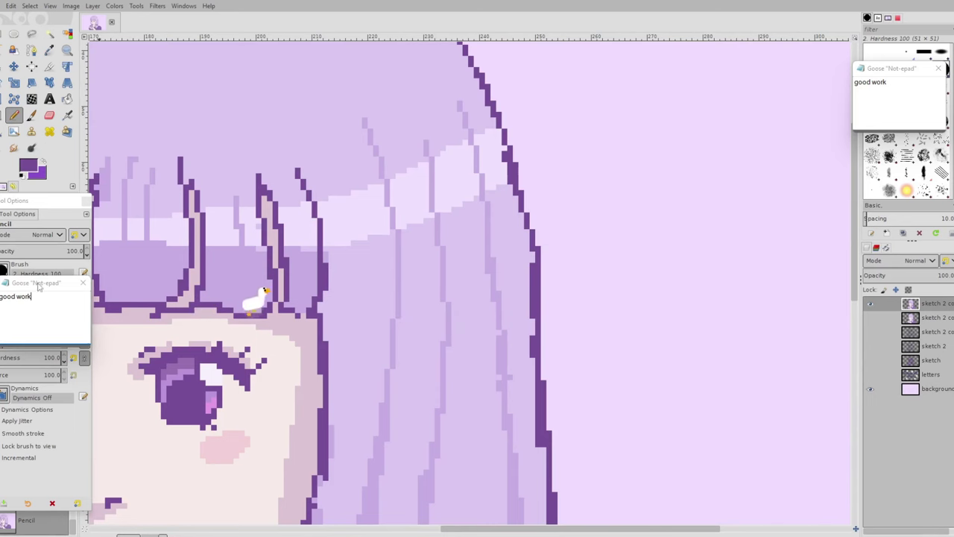
drag(39, 287, 897, 112)
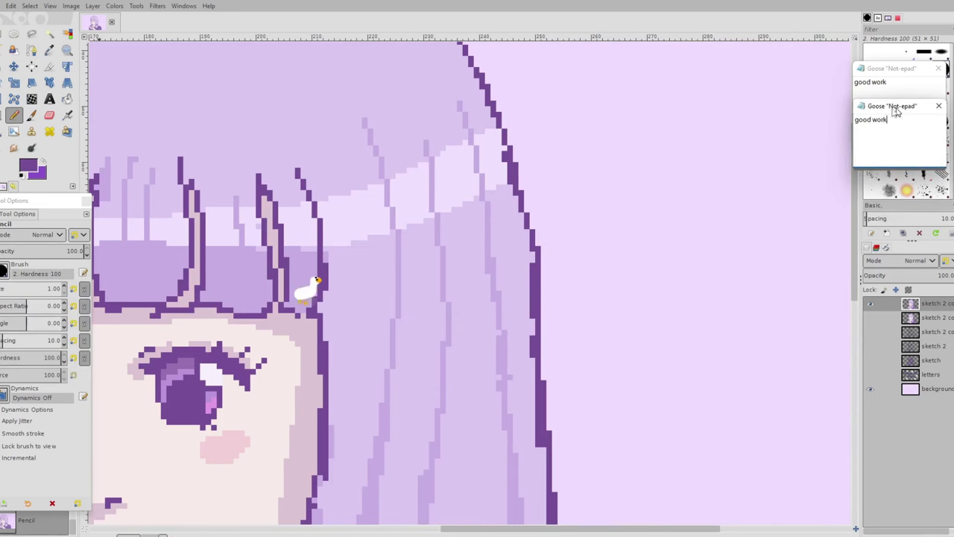
scroll(534, 258, down, 4)
scroll(529, 379, up, 4)
drag(548, 329, 575, 345)
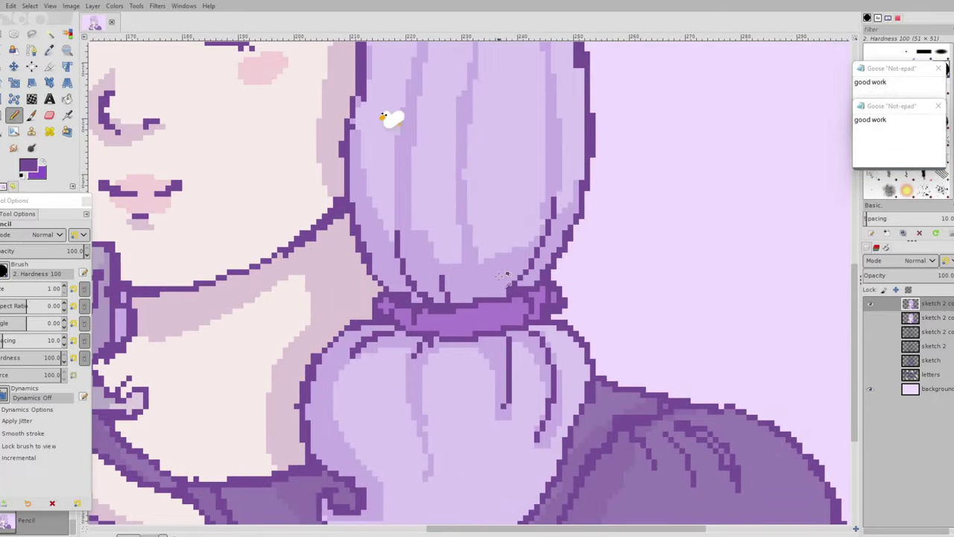
Select the dress shadows by colour, mix a muted purple, and fill the whole selection with it.
scroll(529, 379, down, 4)
key(shift+b)
ctrl+click(548, 417)
key(shift+o)
click(548, 418)
click(28, 166)
click(578, 206)
key(shift+b)
click(28, 166)
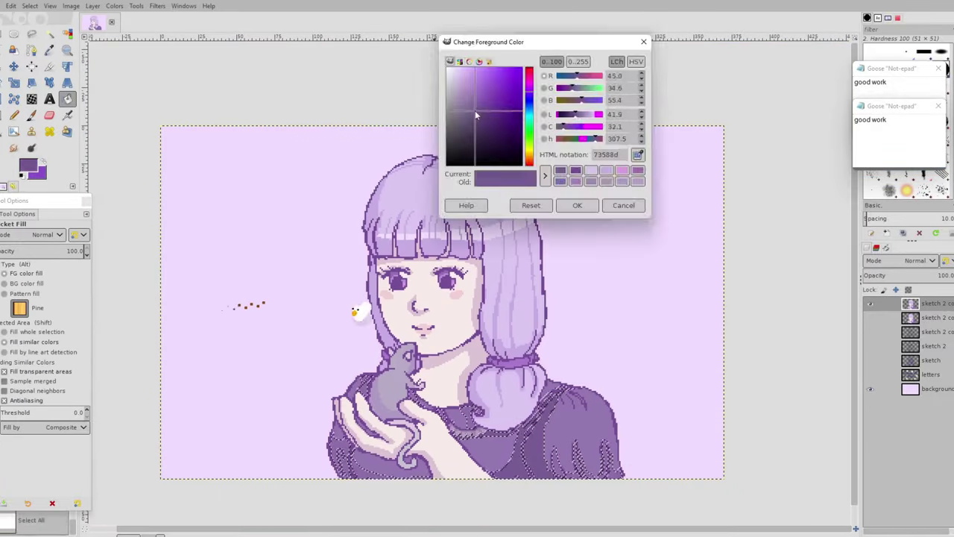
click(578, 206)
click(37, 332)
Add a transparent 370 x 232 px layer named bg above the background, and close the goose note covering the tool options.
key(ctrl+a)
drag(250, 232, 248, 247)
click(936, 388)
key(ctrl+shift+n)
text(bg)
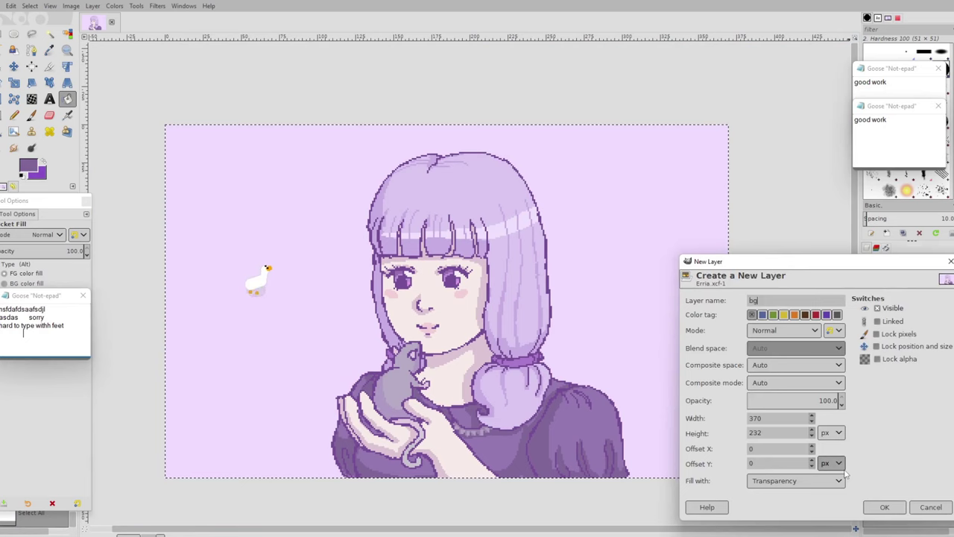
click(884, 507)
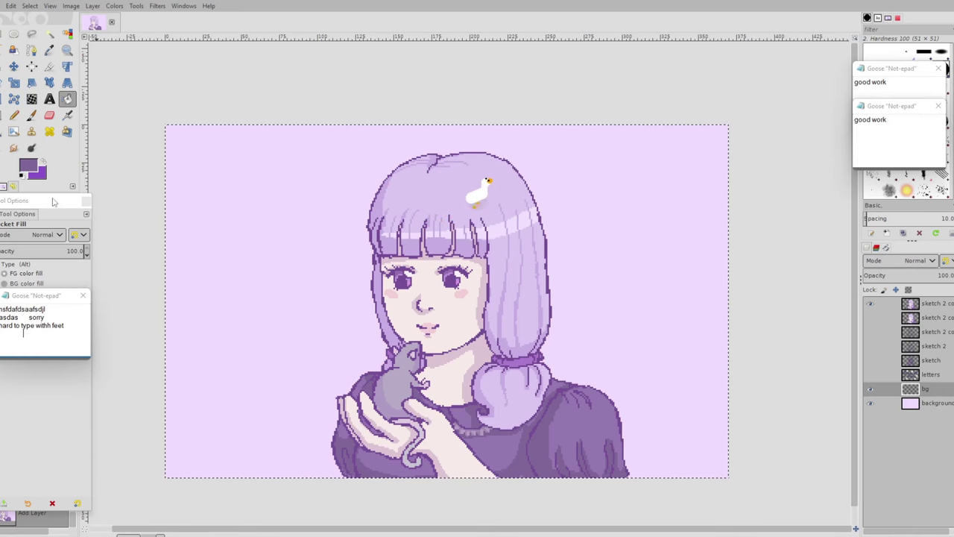
drag(54, 201, 52, 208)
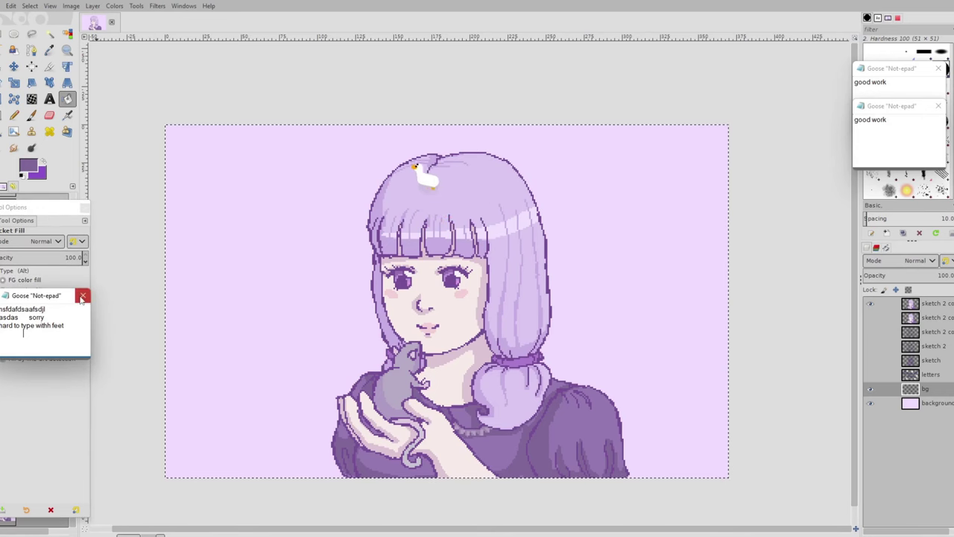
click(81, 296)
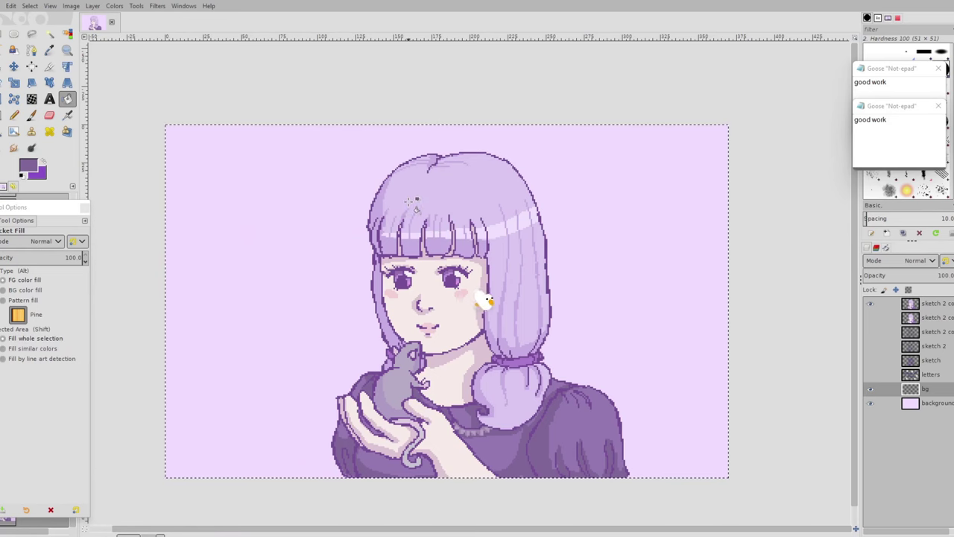
drag(54, 207, 53, 205)
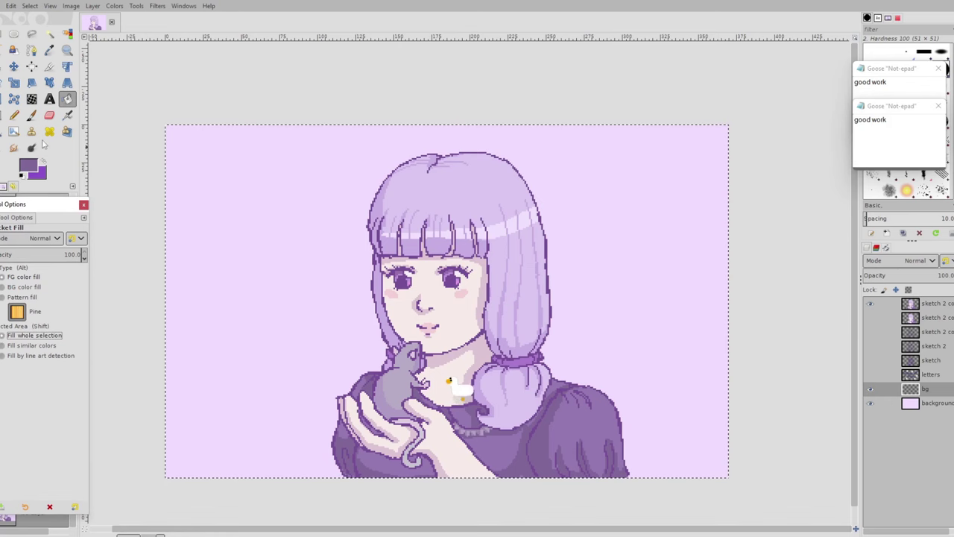
Mix a light violet foreground, try a vertical linear gradient on the bg layer, undo it, and open the background colour for editing.
key(g)
click(29, 167)
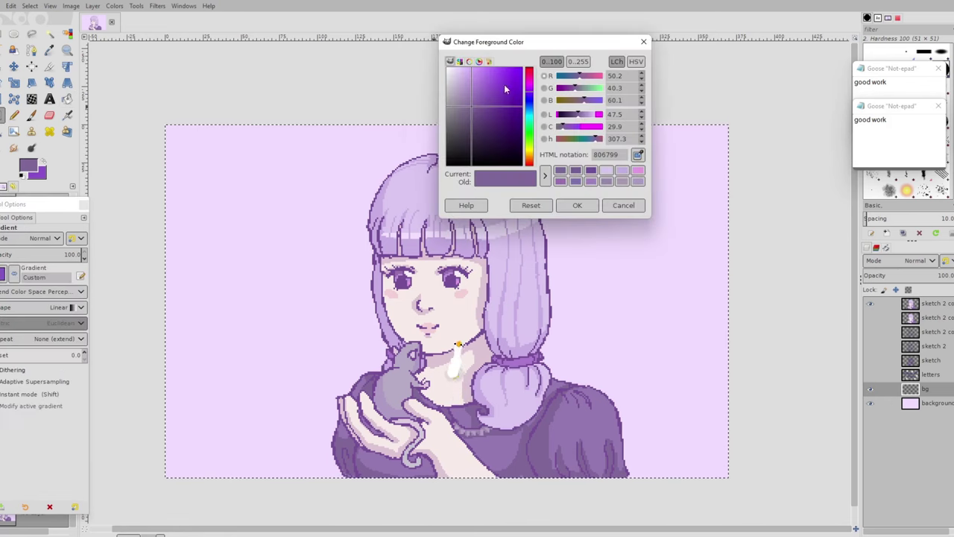
click(473, 90)
click(460, 79)
click(577, 205)
drag(255, 147, 249, 430)
key(ctrl+z)
click(42, 175)
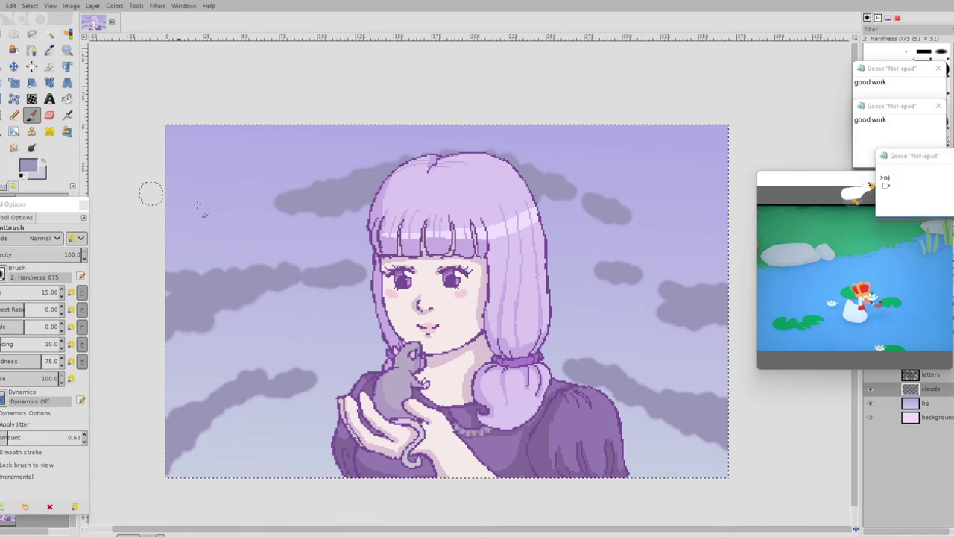
Paint soft grey-purple clouds with pale lilac undersides on the clouds layer, setting the paintbrush opacity to 62.1.
drag(218, 206, 258, 200)
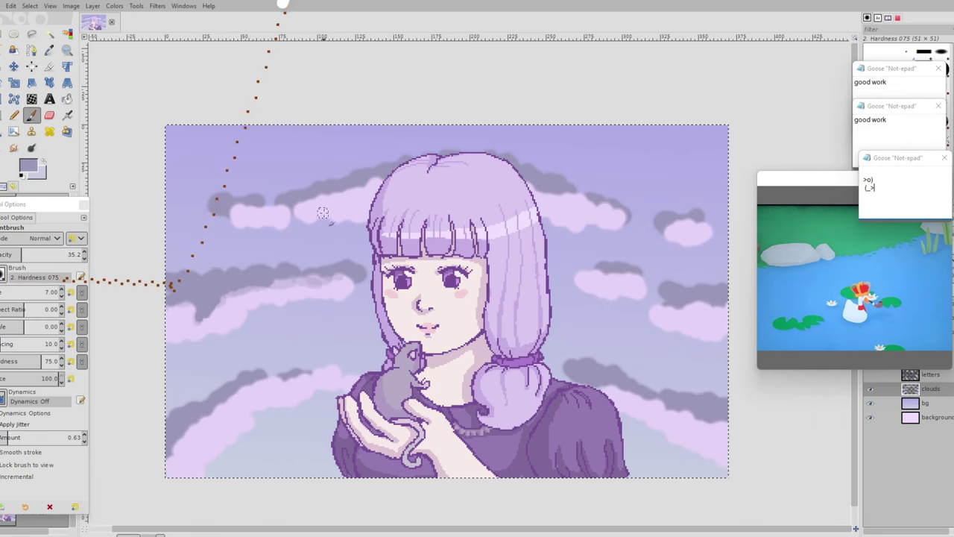
click(31, 252)
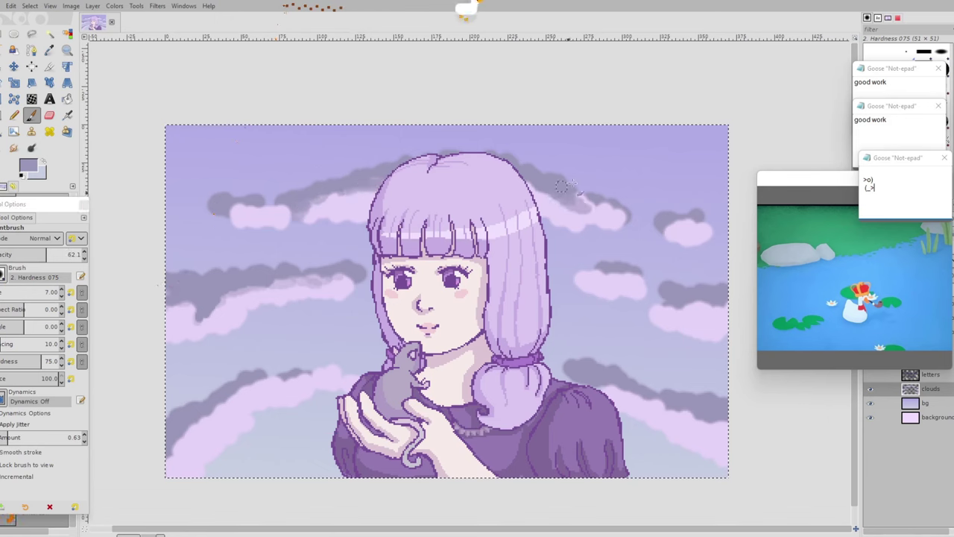
drag(628, 277, 650, 292)
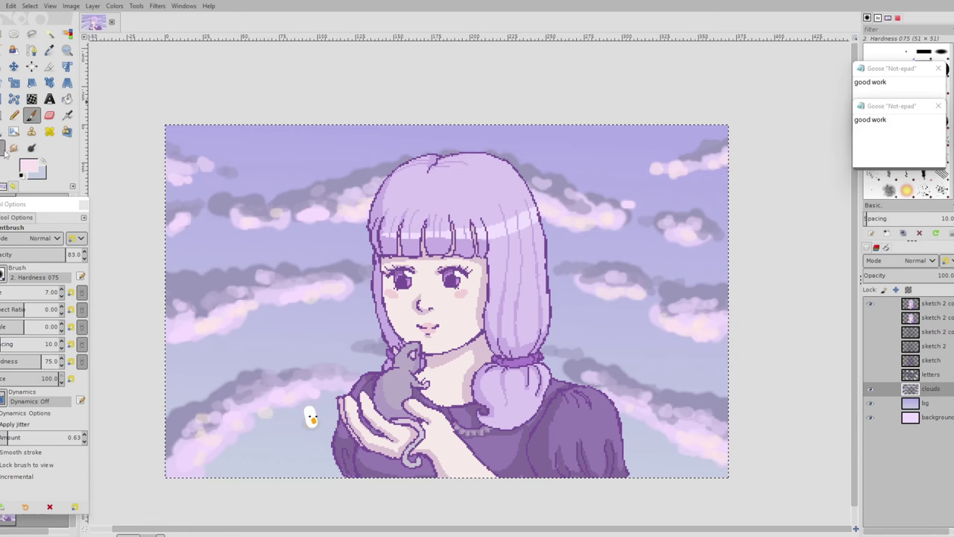
Try to smudge the clouds with brush sizes 151 and 326, and undo the strokes.
click(14, 147)
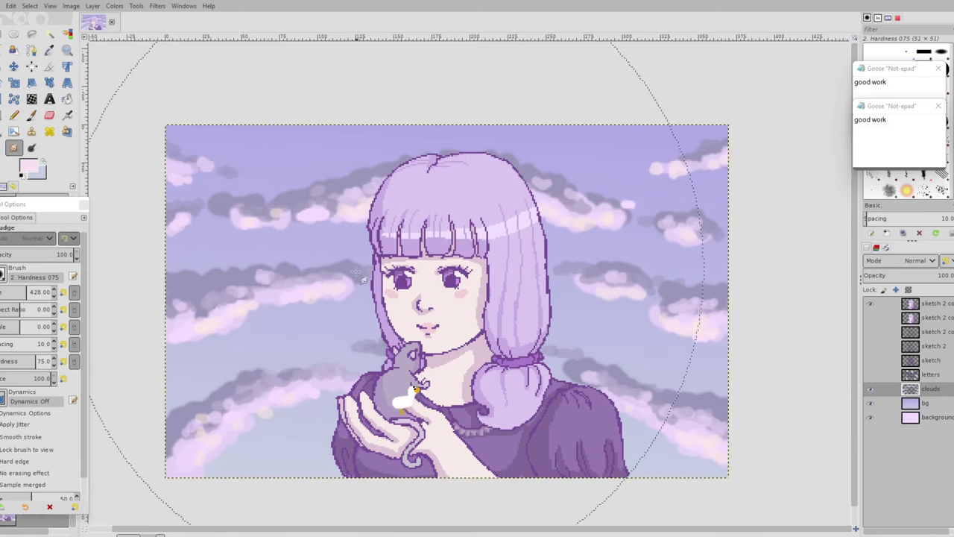
click(9, 291)
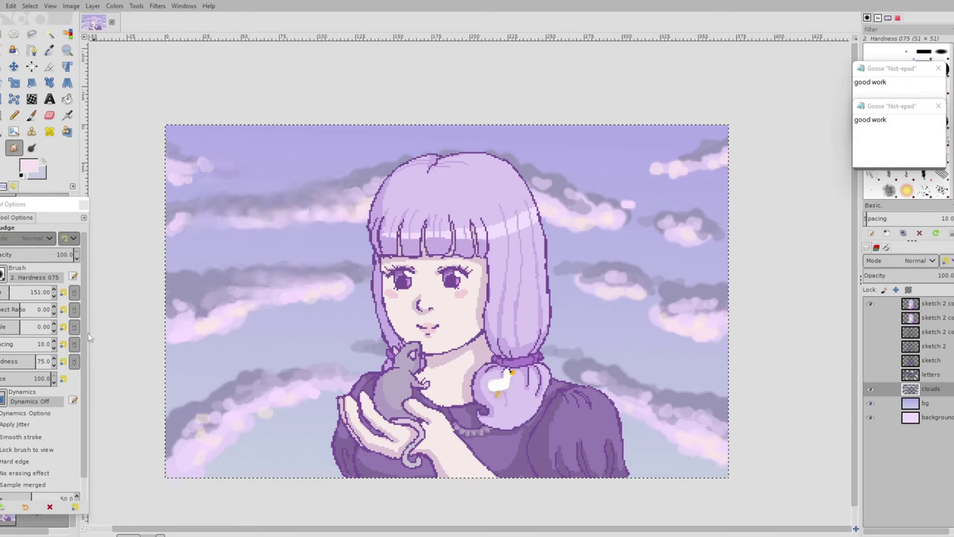
key(ctrl+z)
click(21, 292)
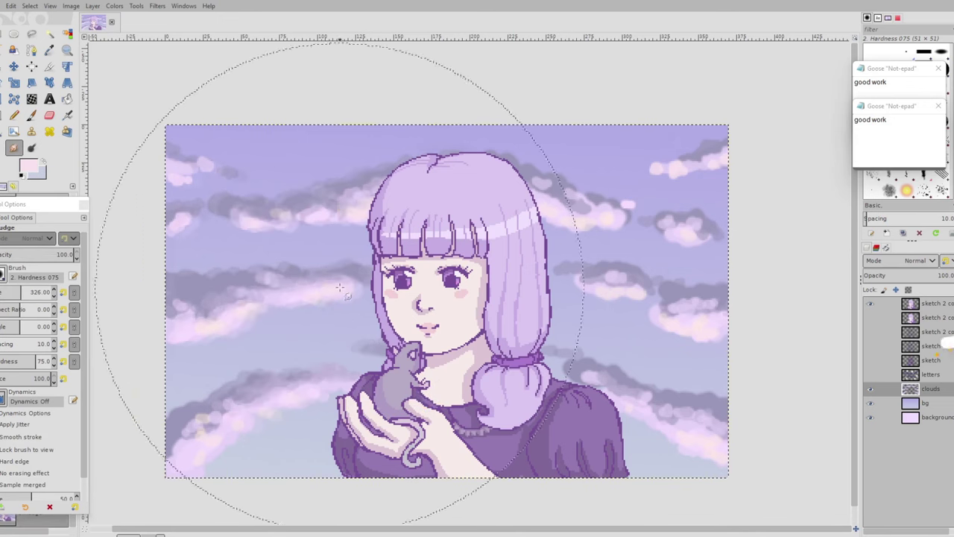
click(1, 291)
key(ctrl+z)
key(ctrl+z)
key(ctrl+z)
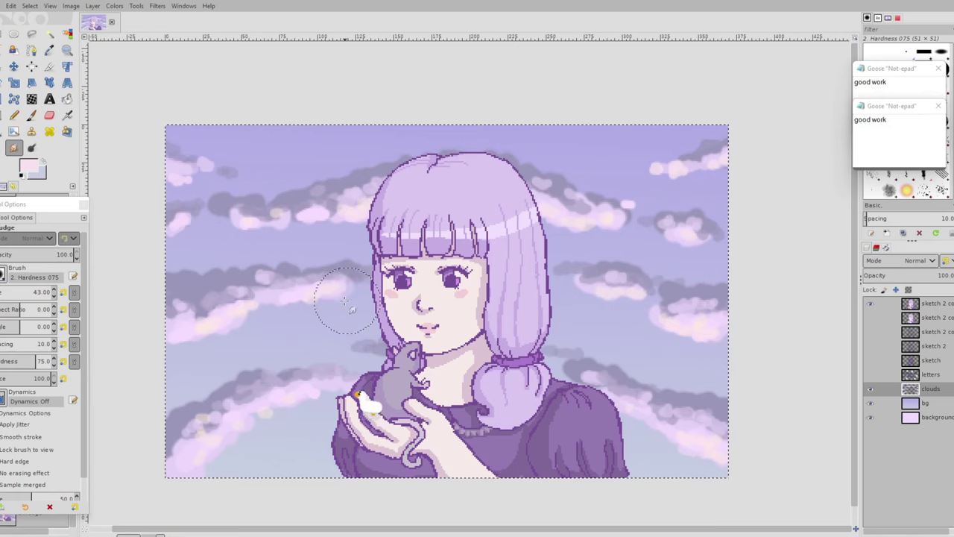
click(137, 6)
mouse_move(158, 6)
mouse_move(167, 74)
click(310, 85)
click(658, 164)
click(798, 278)
Soften the clouds layer with a Gaussian Blur and close the goose note.
click(157, 6)
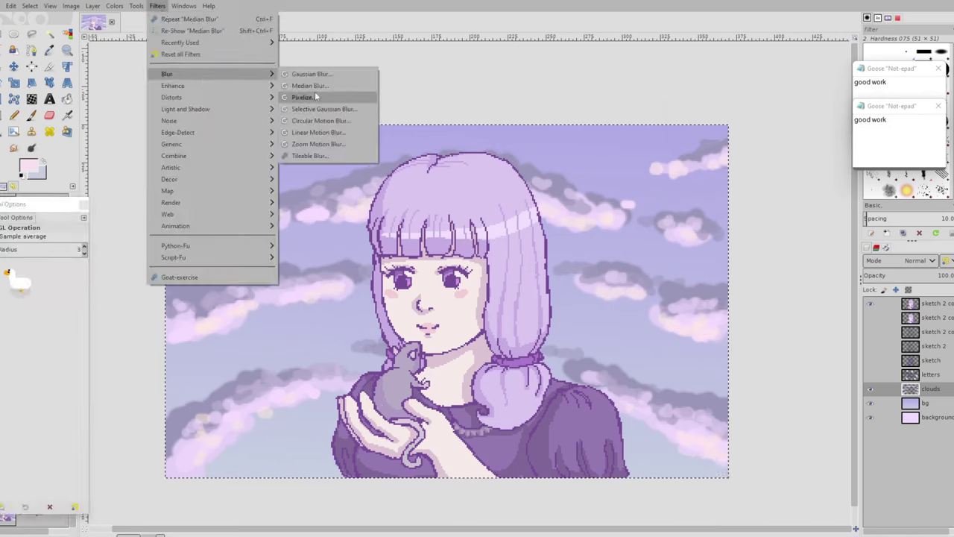
click(312, 73)
click(679, 145)
click(644, 146)
click(756, 260)
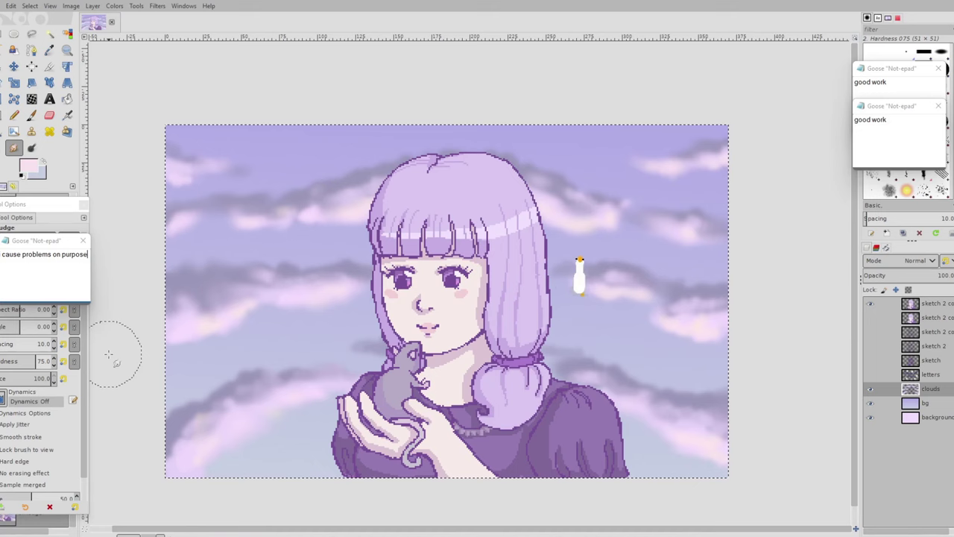
click(83, 241)
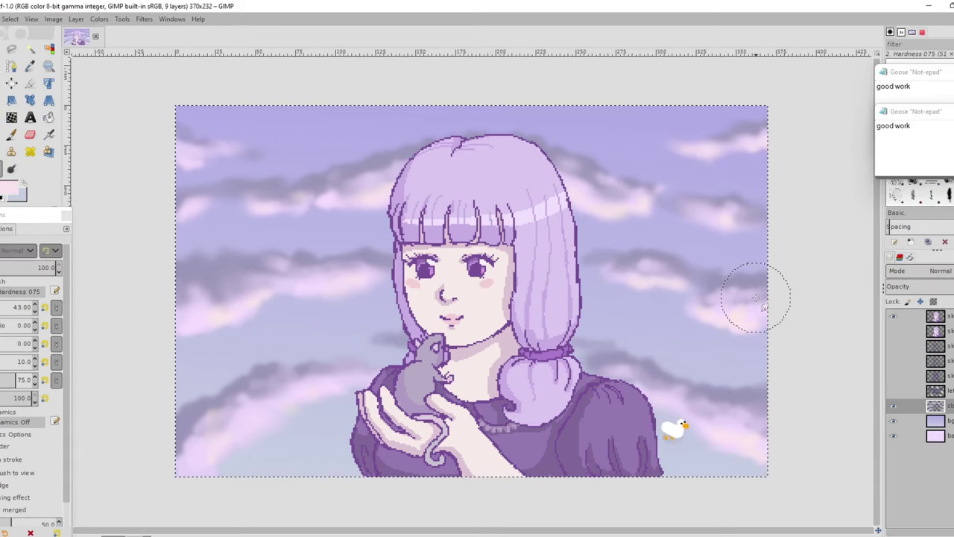
right_click(544, 373)
click(818, 293)
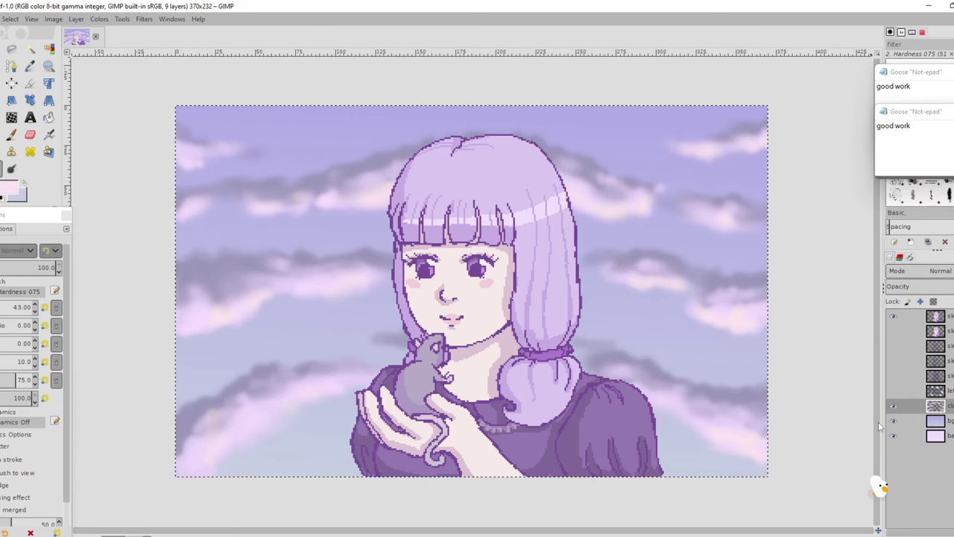
right_click(691, 340)
right_click(740, 301)
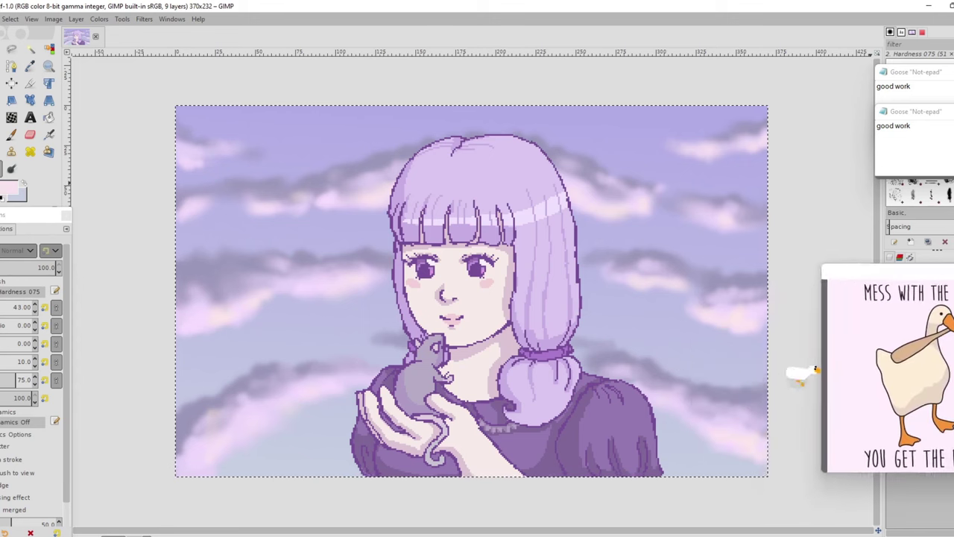
Select the dark outlines by colour on the top sketch layer and paste them as a new layer named lineart.
click(946, 391)
click(946, 346)
click(945, 316)
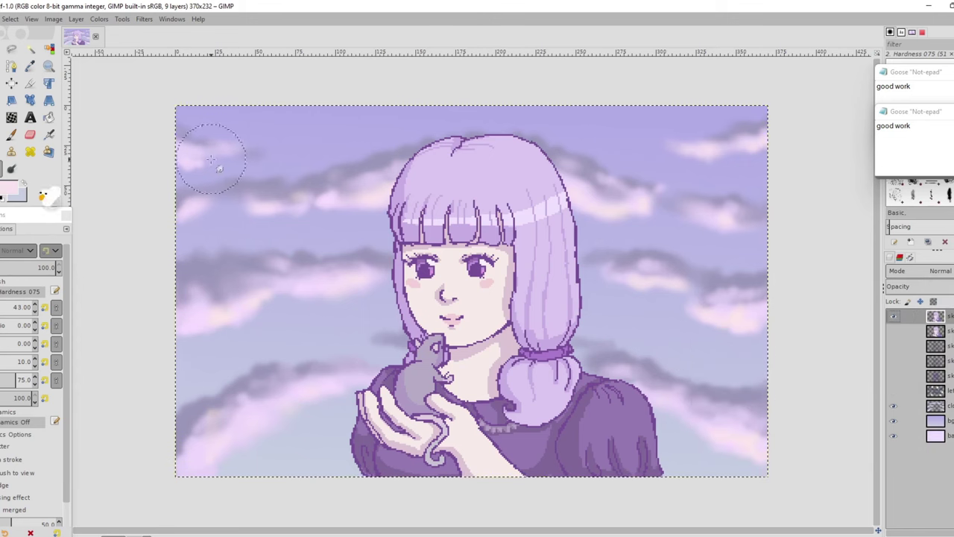
click(50, 50)
click(392, 225)
key(ctrl+v)
double_click(951, 316)
text(lineart)
key(Return)
Offset the lineart layer slightly from the original outlines and shift its hue towards blue with Hue-Saturation.
click(12, 83)
click(99, 19)
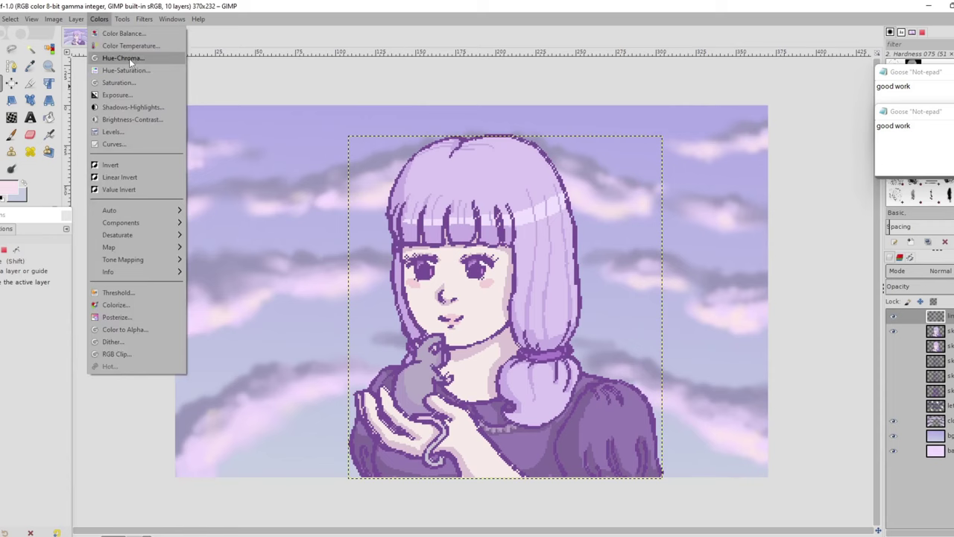
click(120, 70)
drag(750, 281, 731, 283)
click(774, 369)
Set the lineart layer's blend mode to Soft light and lower its opacity.
click(903, 272)
click(901, 499)
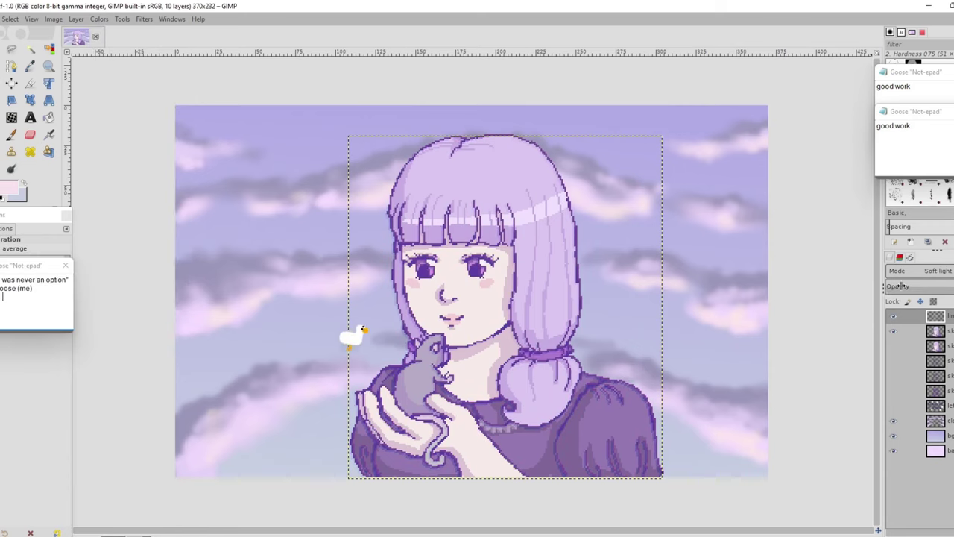
click(942, 286)
Duplicate the lineart layer and nudge the copy two pixels to the right and one pixel up.
key(ctrl+shift+d)
key(Right)
key(Right)
key(Up)
click(100, 19)
click(120, 32)
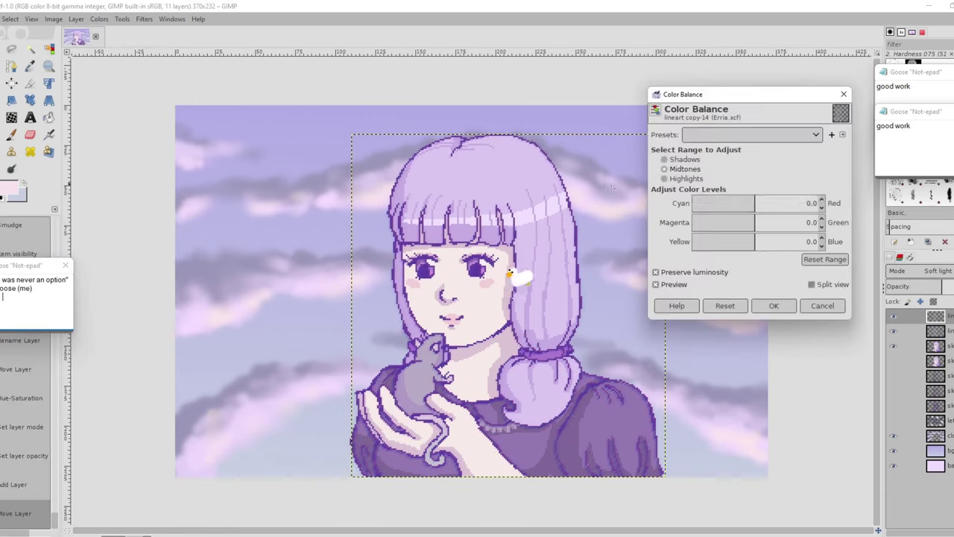
click(823, 305)
Shift the lineart copy's hue towards magenta with Hue-Saturation and hide the original lineart layer.
click(99, 20)
click(125, 68)
drag(750, 279, 788, 279)
click(774, 369)
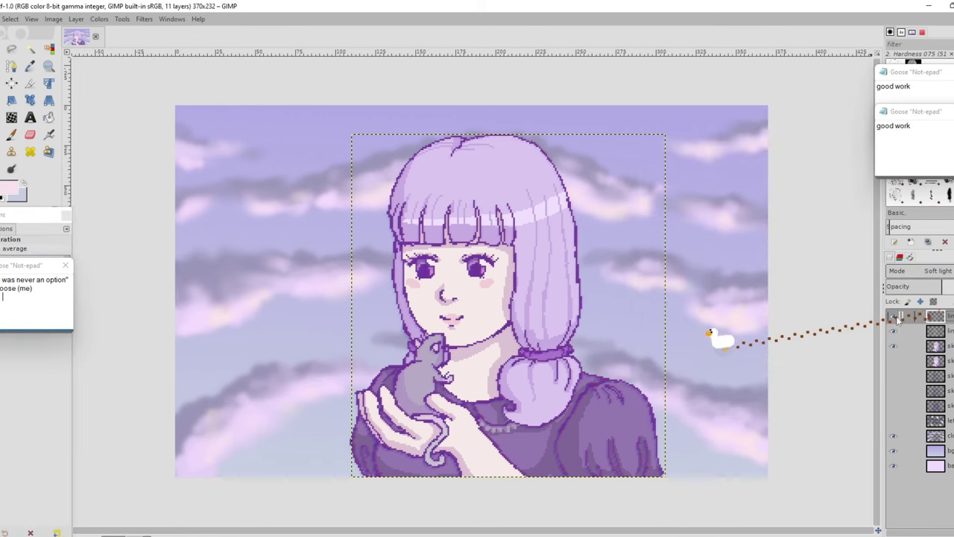
click(903, 451)
click(902, 331)
Add a new full-canvas transparent layer named noise at the top of the layer stack.
click(894, 532)
click(905, 533)
click(99, 19)
mouse_move(144, 19)
mouse_move(160, 138)
click(310, 186)
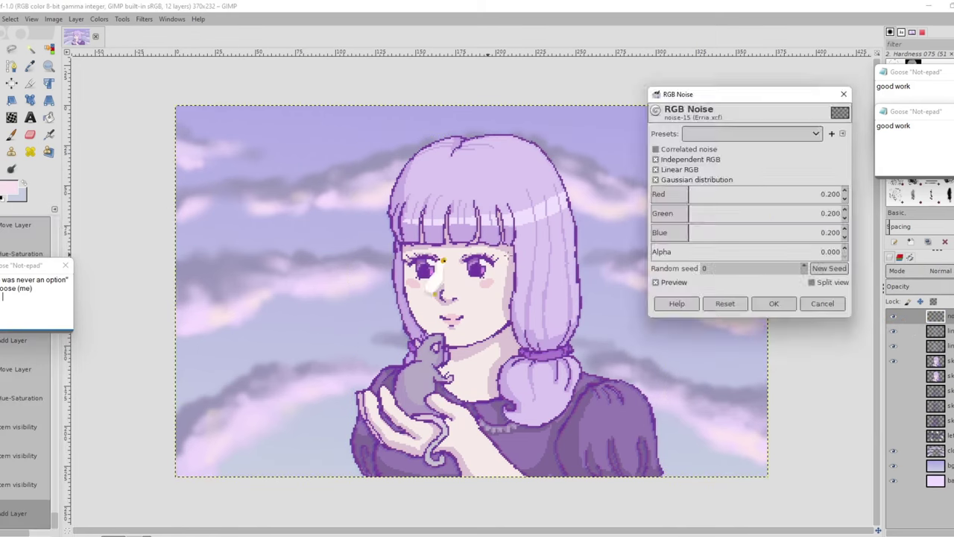
click(823, 303)
Fill the noise layer with mid grey and apply independent RGB Noise at 0.200 for red, green and blue.
click(49, 117)
click(9, 188)
click(586, 215)
click(144, 19)
click(310, 186)
click(774, 304)
Try the noise layer in other blend modes, including Multiply, and lower its opacity.
click(921, 271)
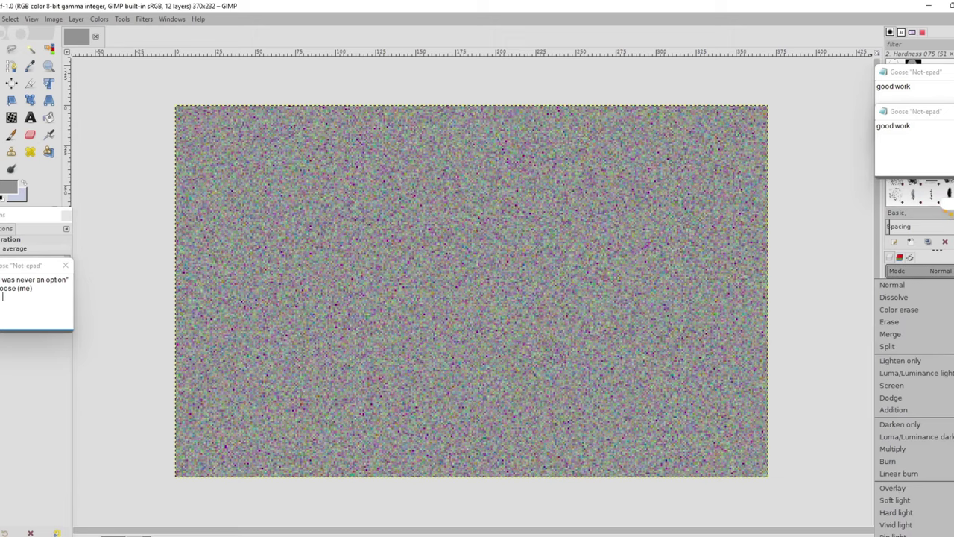
click(888, 462)
click(921, 272)
click(893, 415)
click(906, 284)
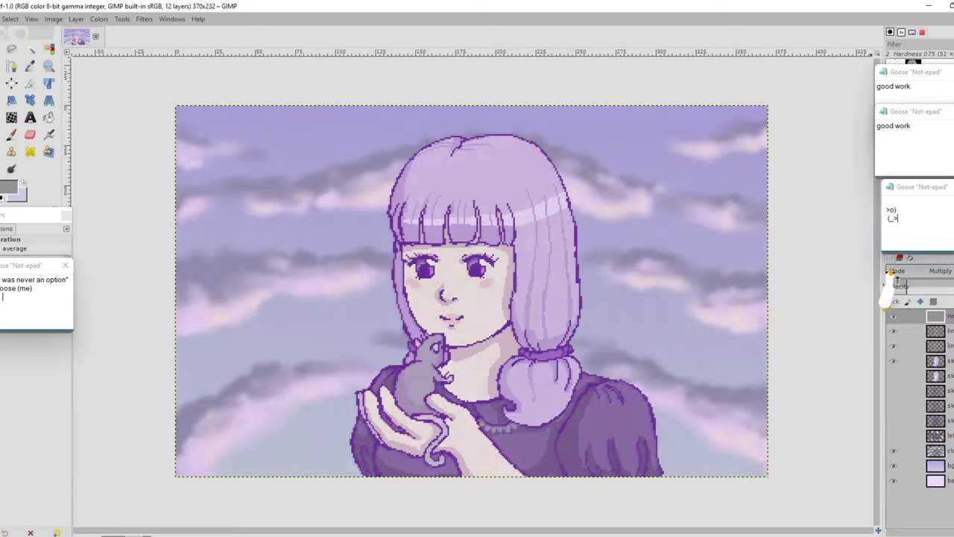
Raise the noise layer's opacity and compare further blend modes, including Linear burn.
click(921, 272)
click(906, 519)
click(921, 271)
click(899, 290)
click(921, 272)
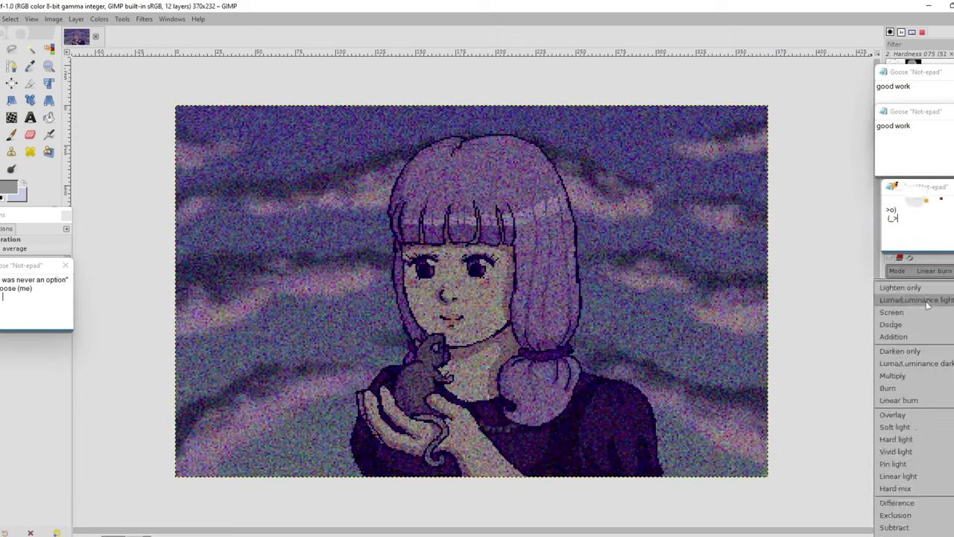
scroll(927, 304, up, 2)
click(923, 385)
click(921, 271)
click(921, 409)
Set the noise layer's blend mode to Linear burn and lower its opacity to a faint grain.
click(921, 272)
click(913, 473)
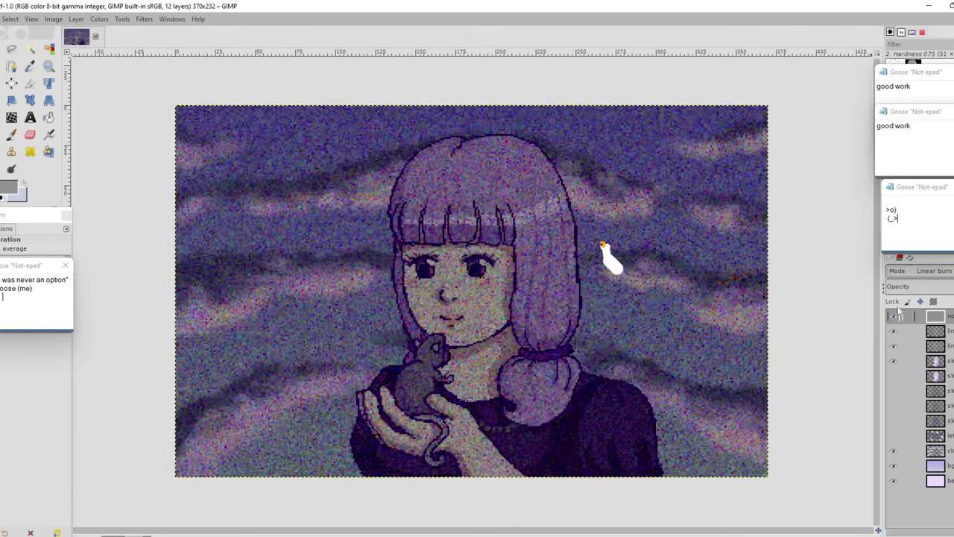
click(909, 286)
Add a new full-canvas colour layer above the noise layer and fill it with golden yellow.
click(894, 533)
click(909, 532)
click(49, 117)
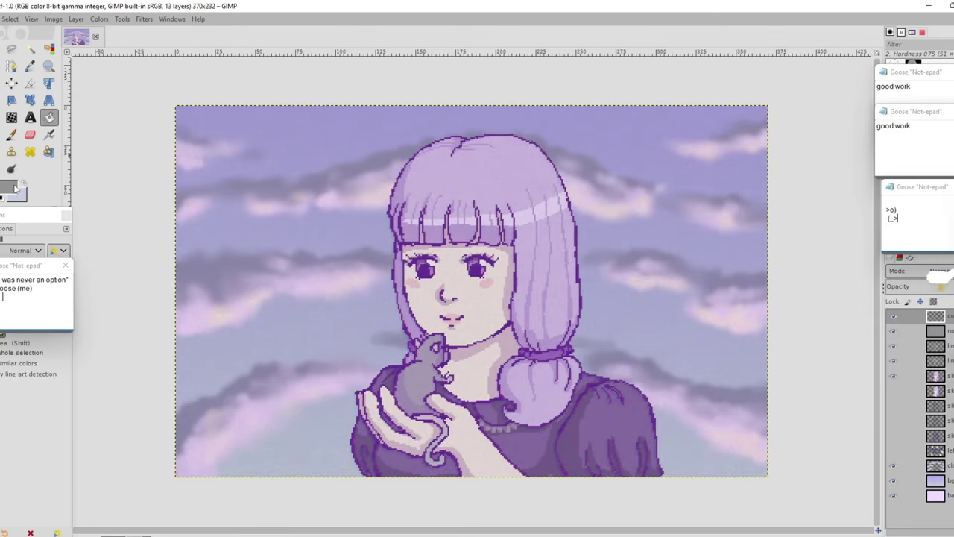
click(15, 188)
click(607, 250)
click(594, 211)
Lower the yellow layer's opacity and try blend modes such as Screen and Multiply on it.
click(920, 286)
click(920, 271)
click(903, 385)
click(921, 272)
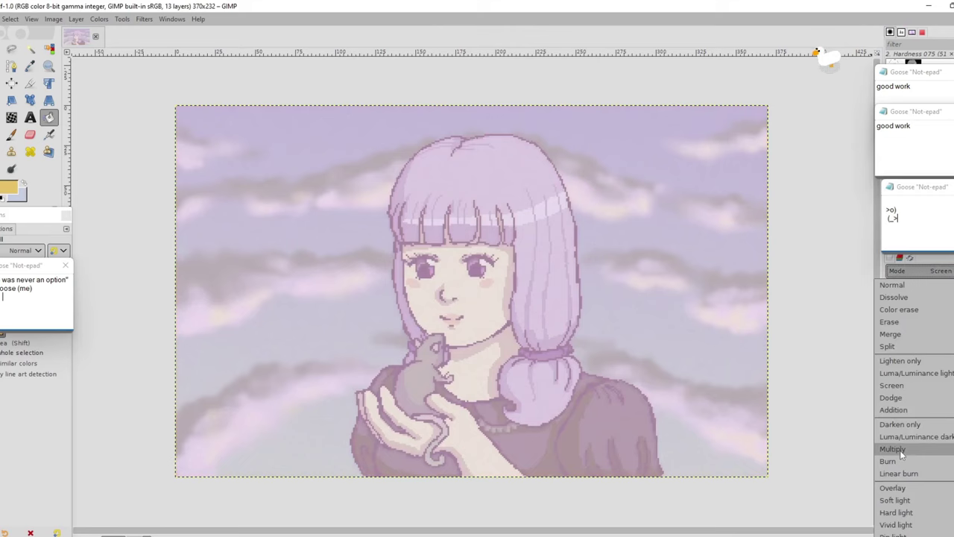
click(893, 449)
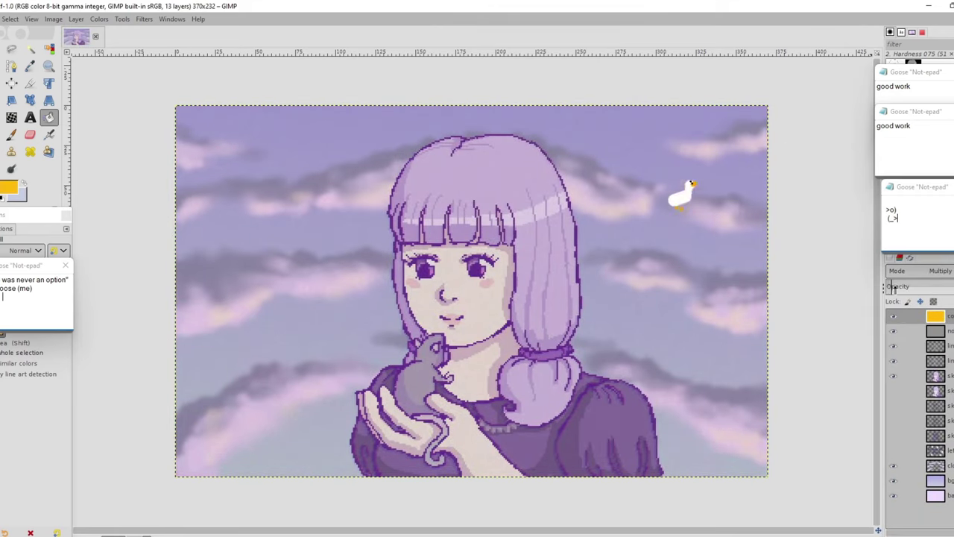
click(925, 271)
click(906, 396)
Set the yellow layer's blend mode to Soft light and reduce its opacity to a subtle tint.
click(925, 272)
click(910, 495)
click(898, 288)
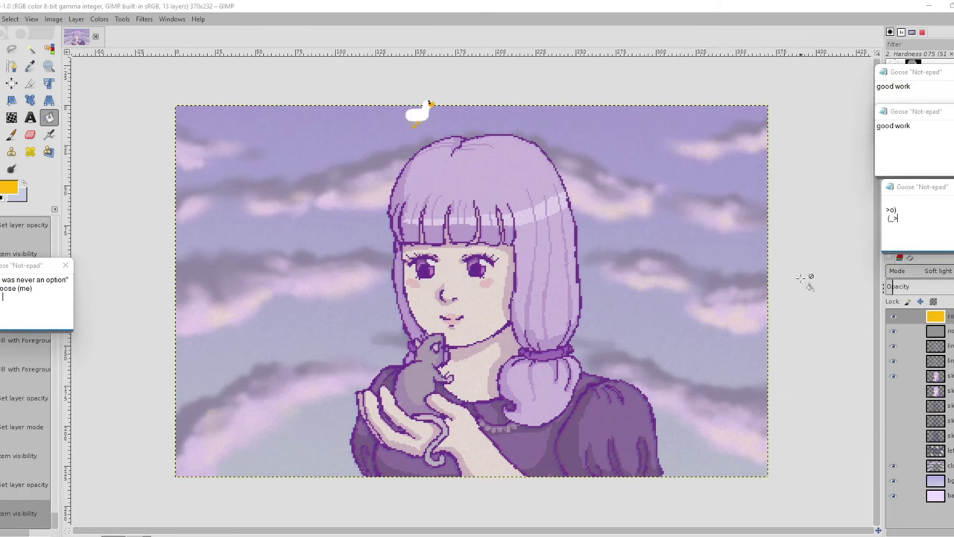
Switch to the Paintbrush and close the two Goose notepad windows covering the tool options and the layer settings.
click(1, 134)
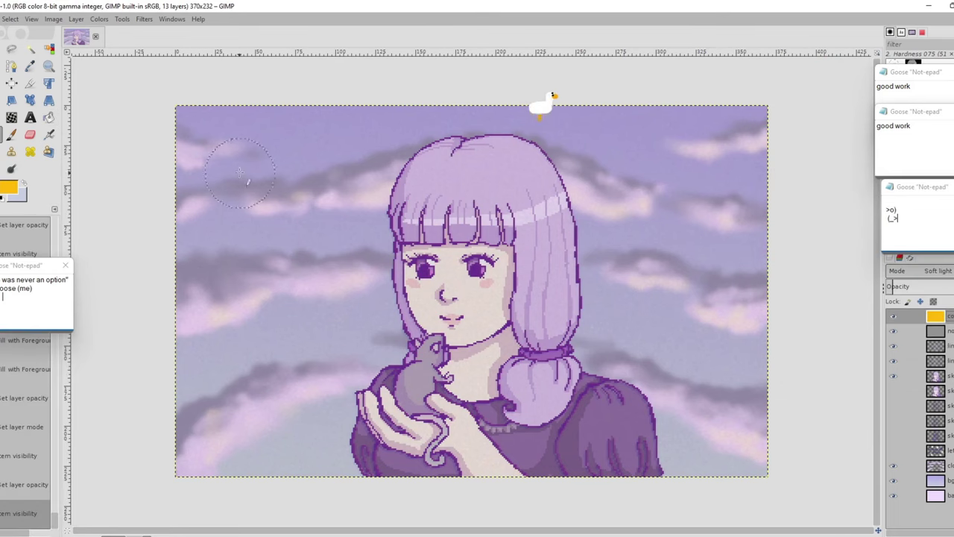
click(953, 187)
click(65, 265)
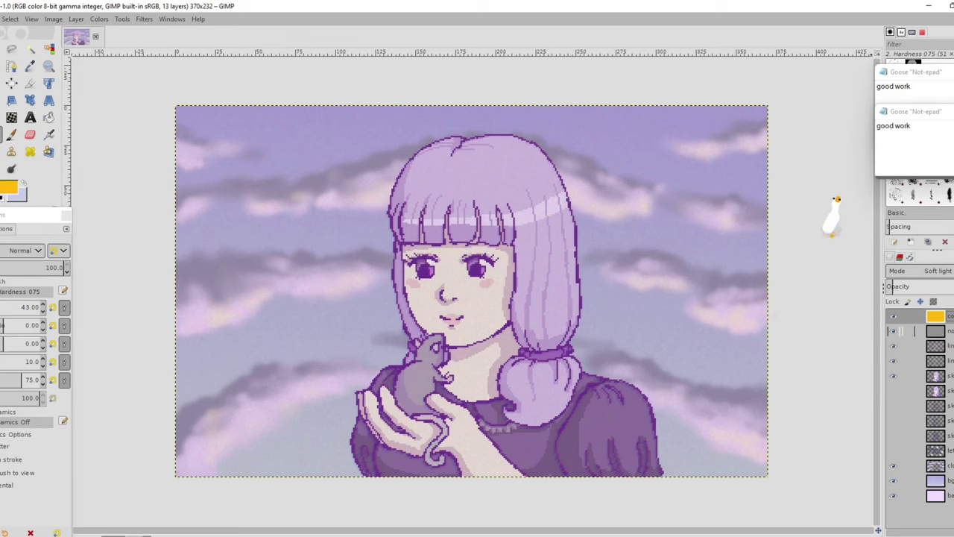
Hide the yellow, noise and line-art layers and show them again to compare the portrait with and without them.
click(915, 330)
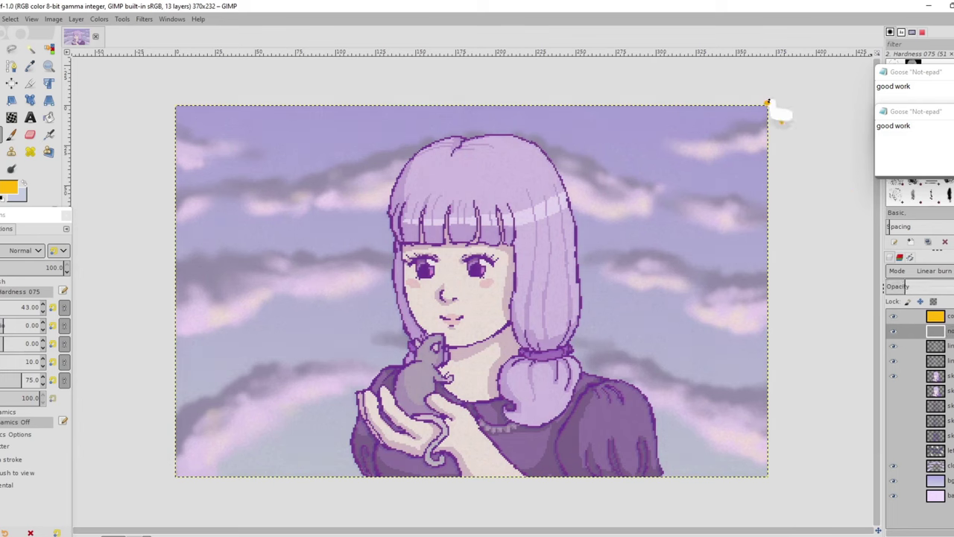
click(894, 331)
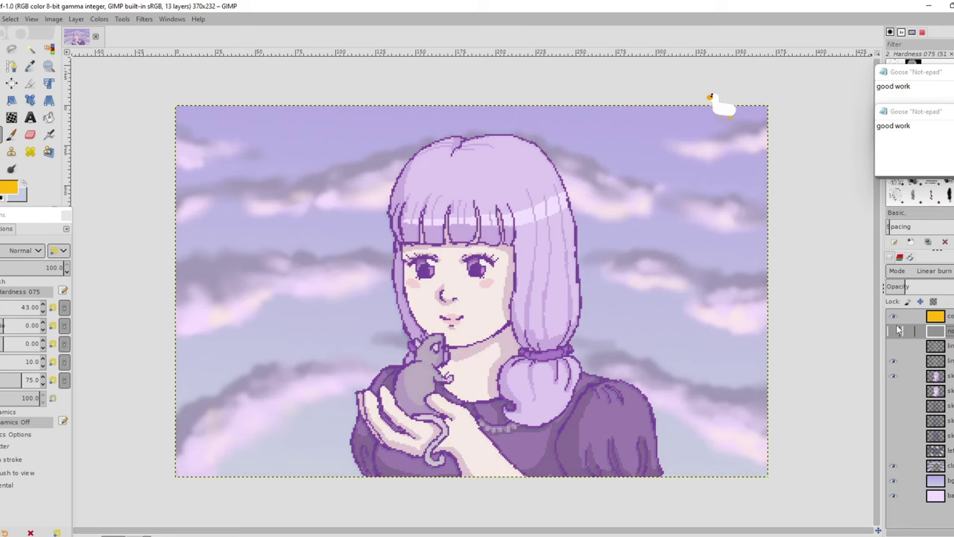
click(895, 317)
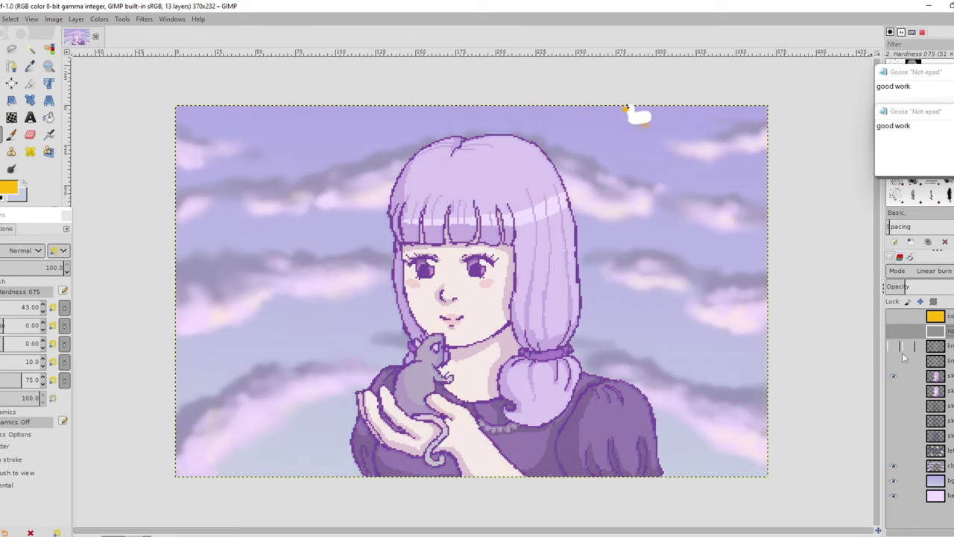
click(894, 361)
click(894, 346)
click(894, 331)
click(894, 317)
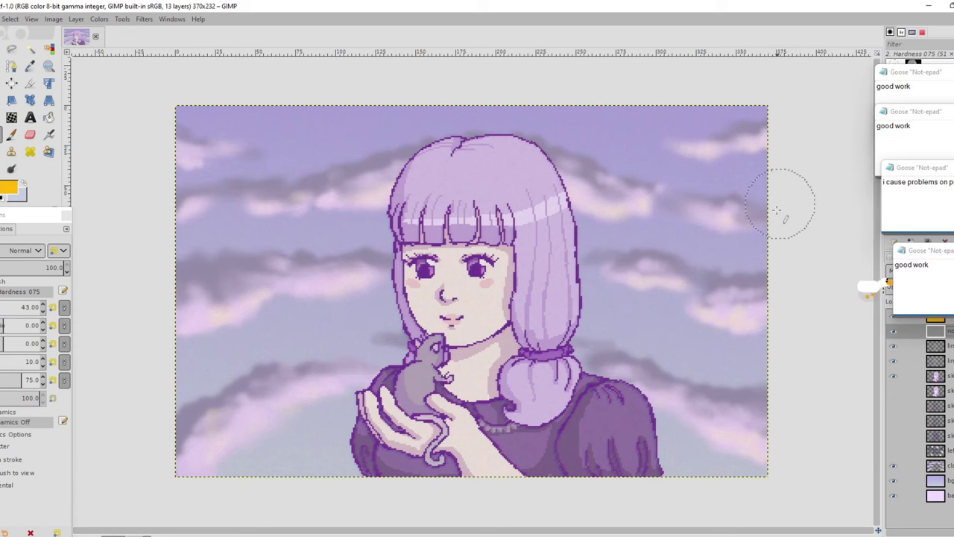
Move the new Goose notepad windows clear of the layer list and close the "i cause problems on purpose" one.
drag(924, 250, 847, 183)
drag(936, 169, 921, 220)
click(953, 221)
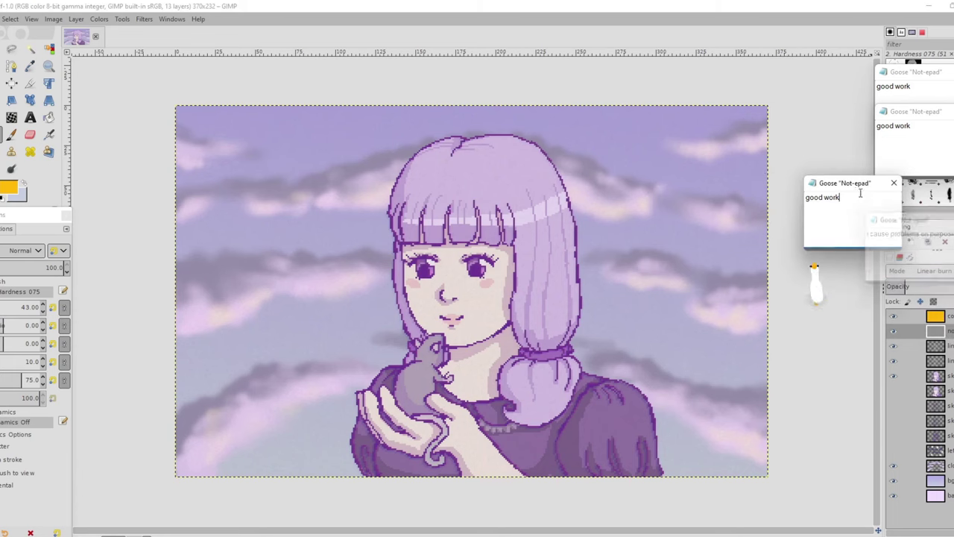
drag(859, 185, 941, 187)
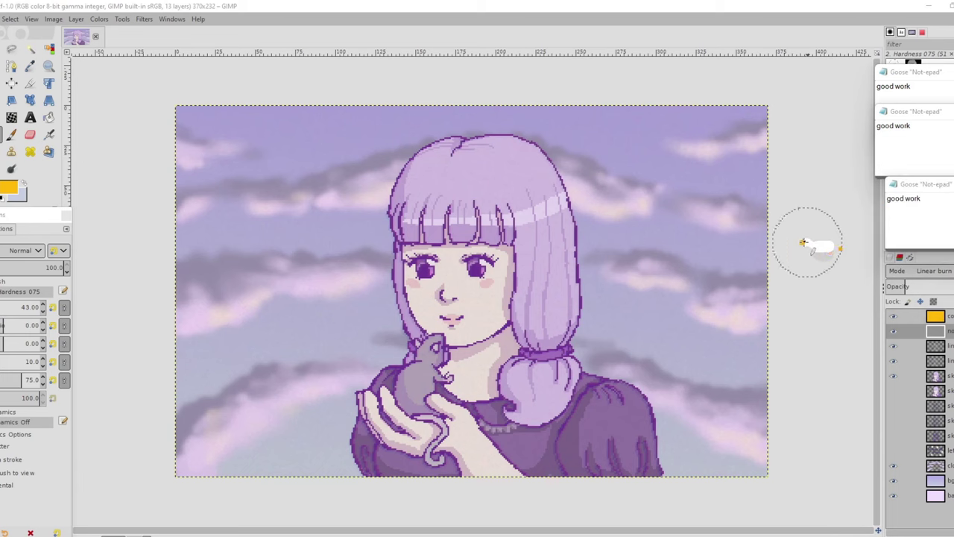